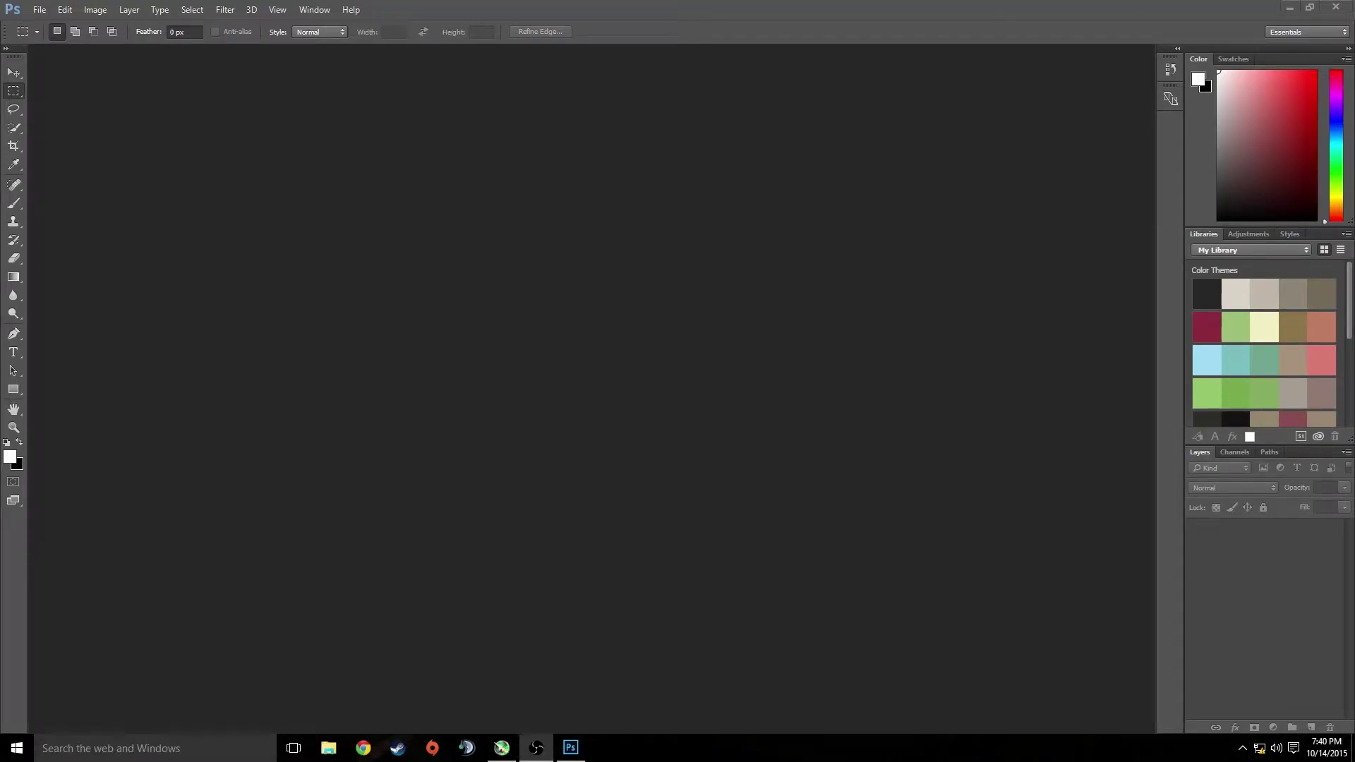
# Open maxresdefault (1).jpg from the Desktop ff folder.
pyautogui.click(48, 10)
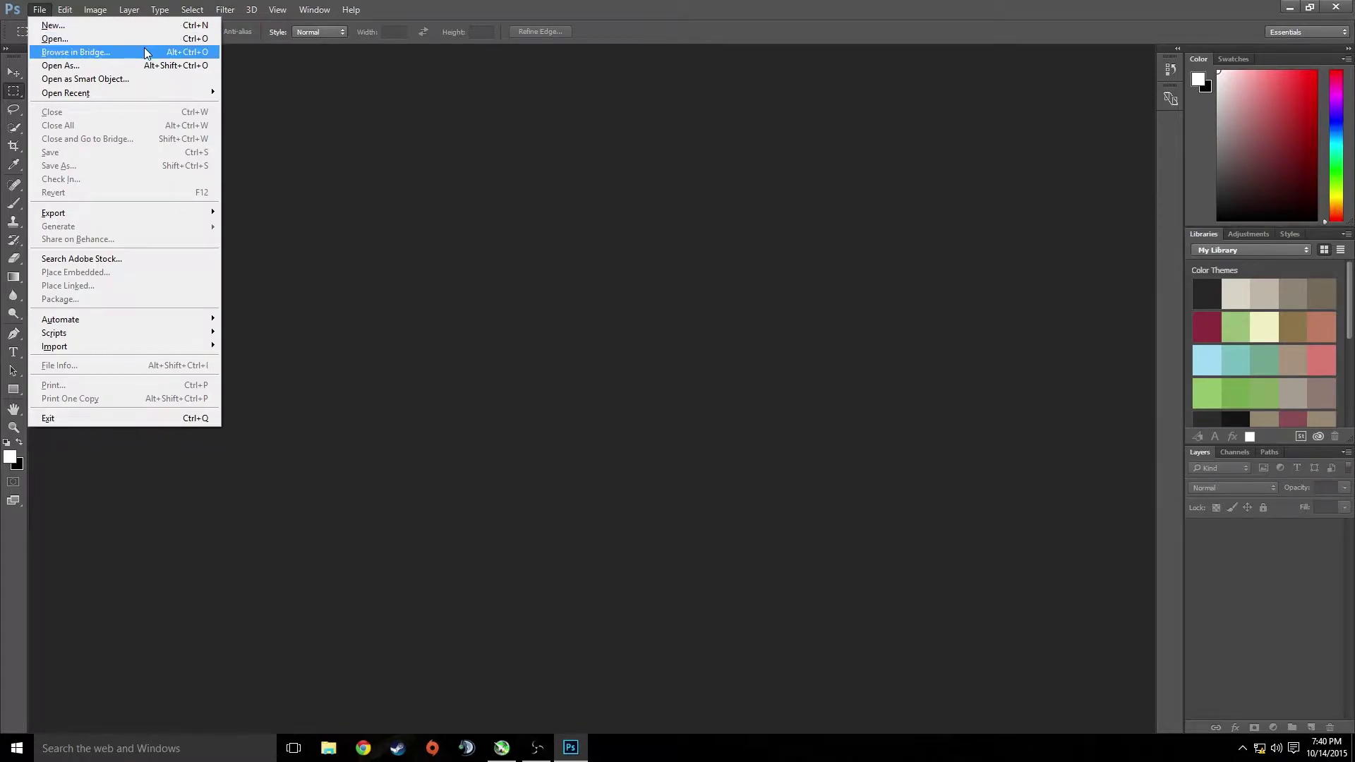
pyautogui.click(559, 556)
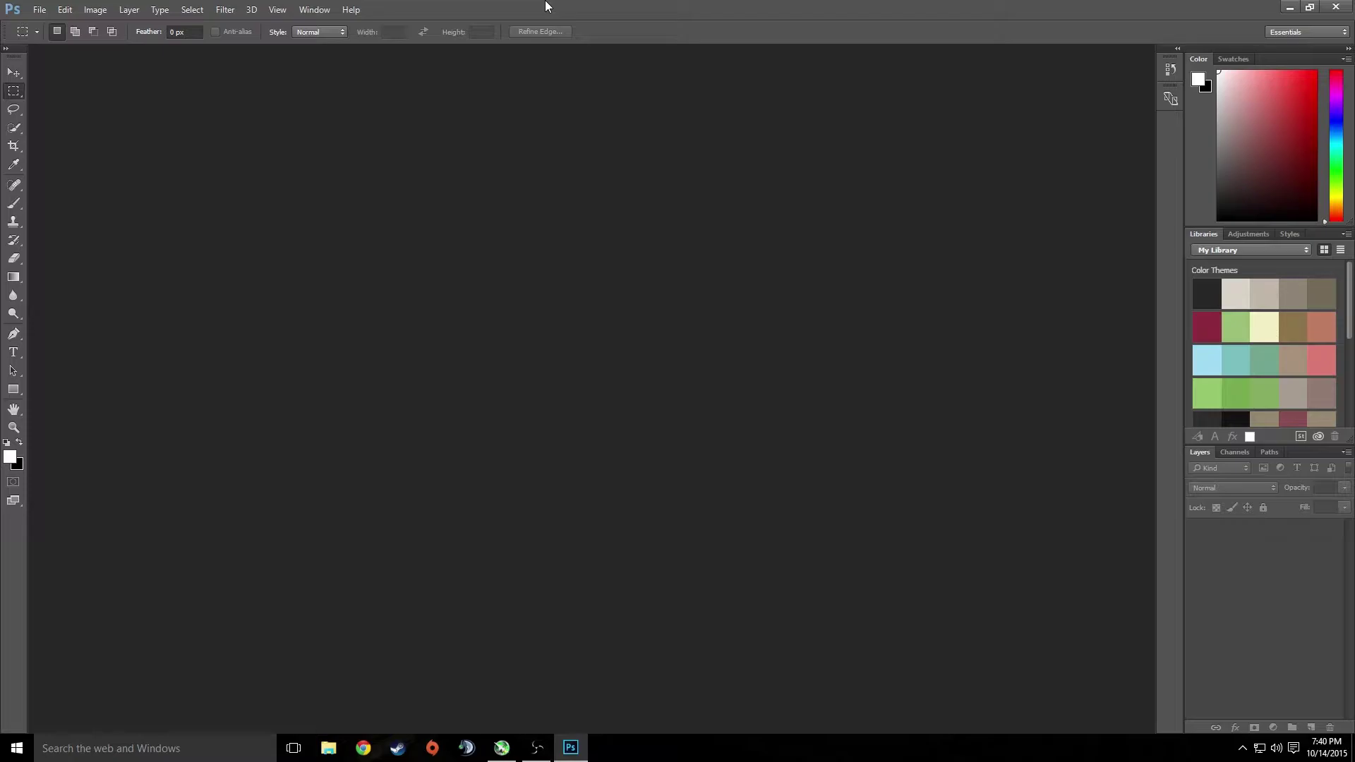
pyautogui.click(39, 9)
pyautogui.click(79, 40)
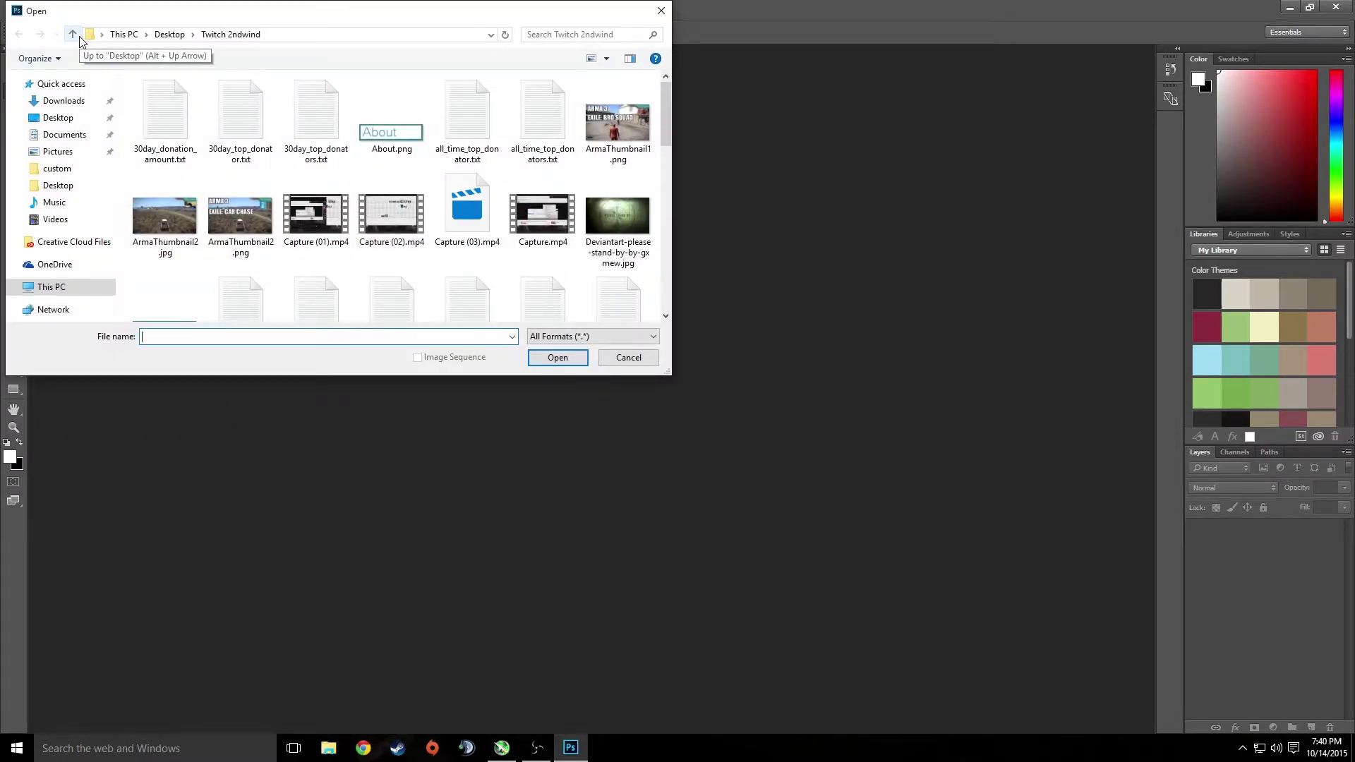
pyautogui.click(60, 118)
pyautogui.doubleClick(168, 127)
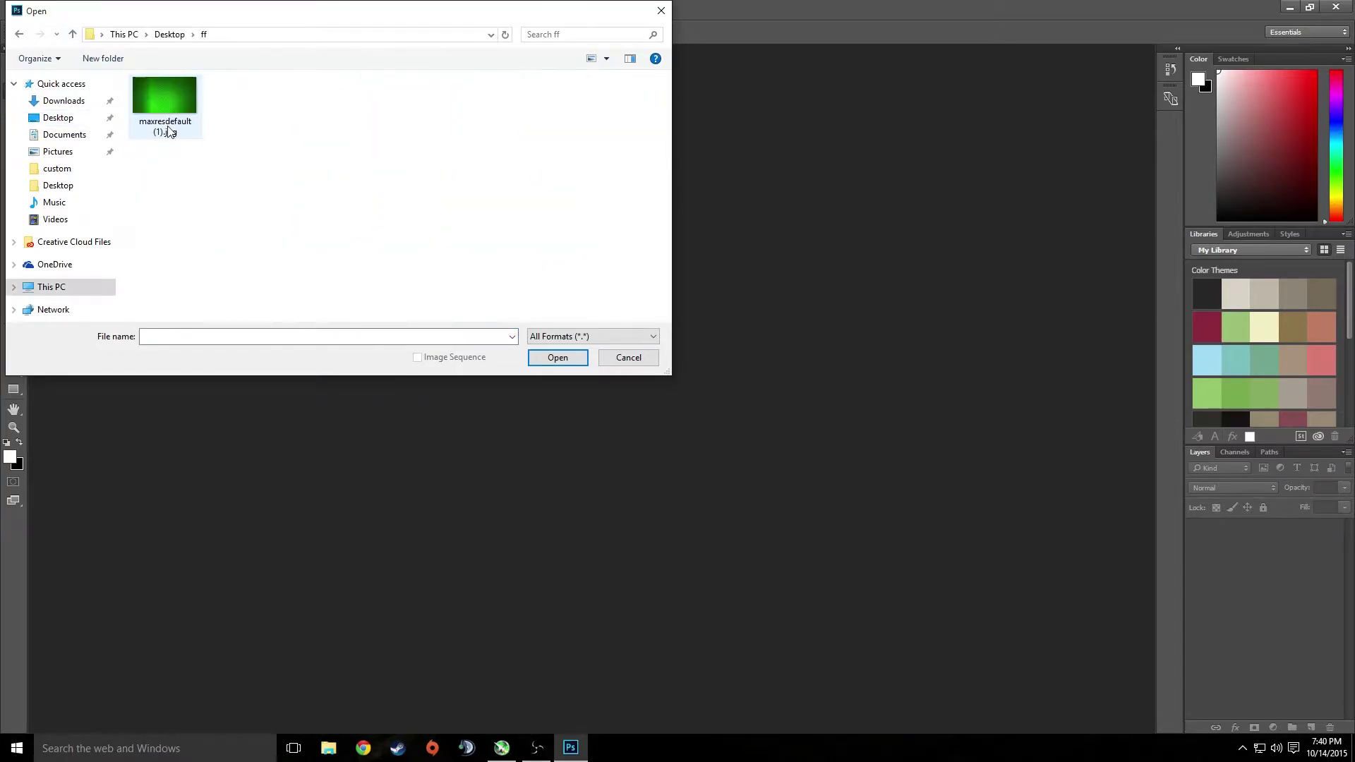
pyautogui.click(182, 104)
pyautogui.click(562, 362)
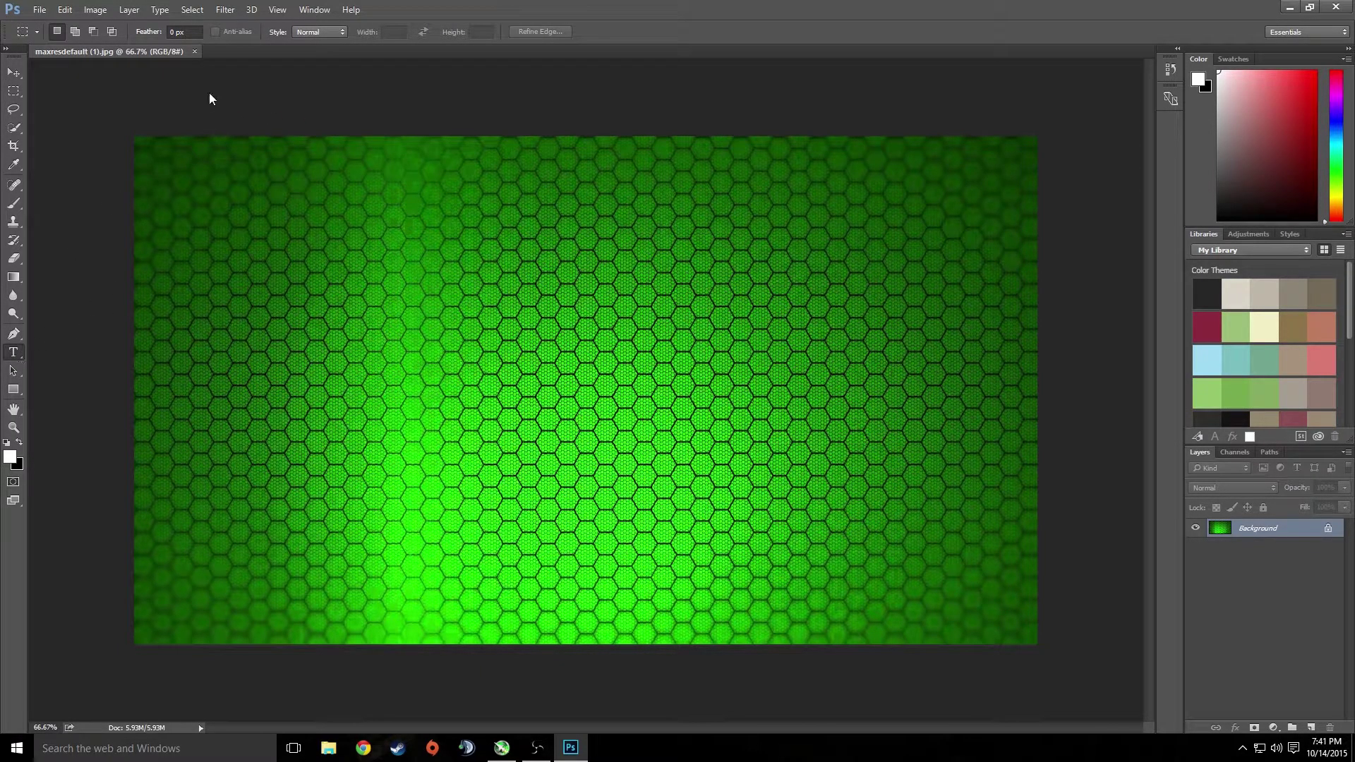
# Add white Impact 200 pt text 'ARMA 3' in a text box across the image's top-left.
pyautogui.press('t')
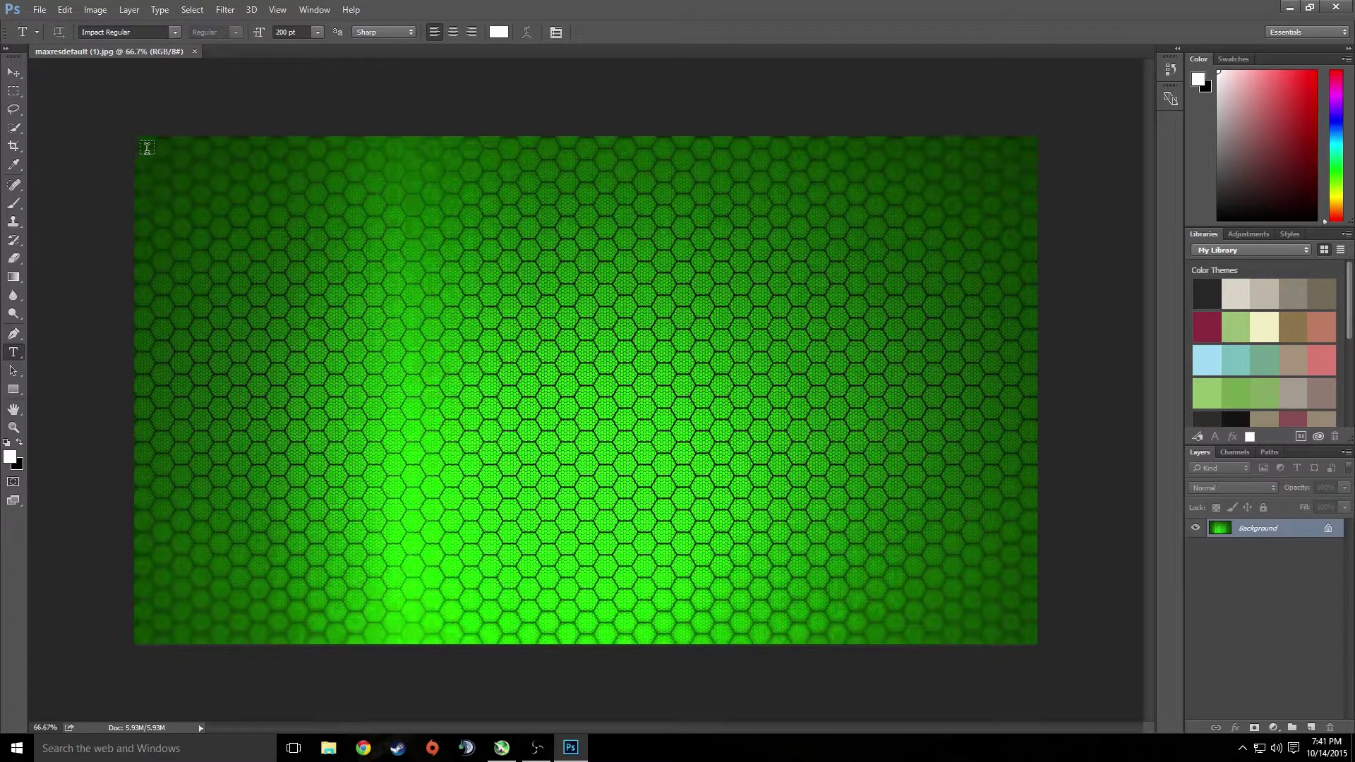
pyautogui.moveTo(146, 148); pyautogui.dragTo(917, 311)
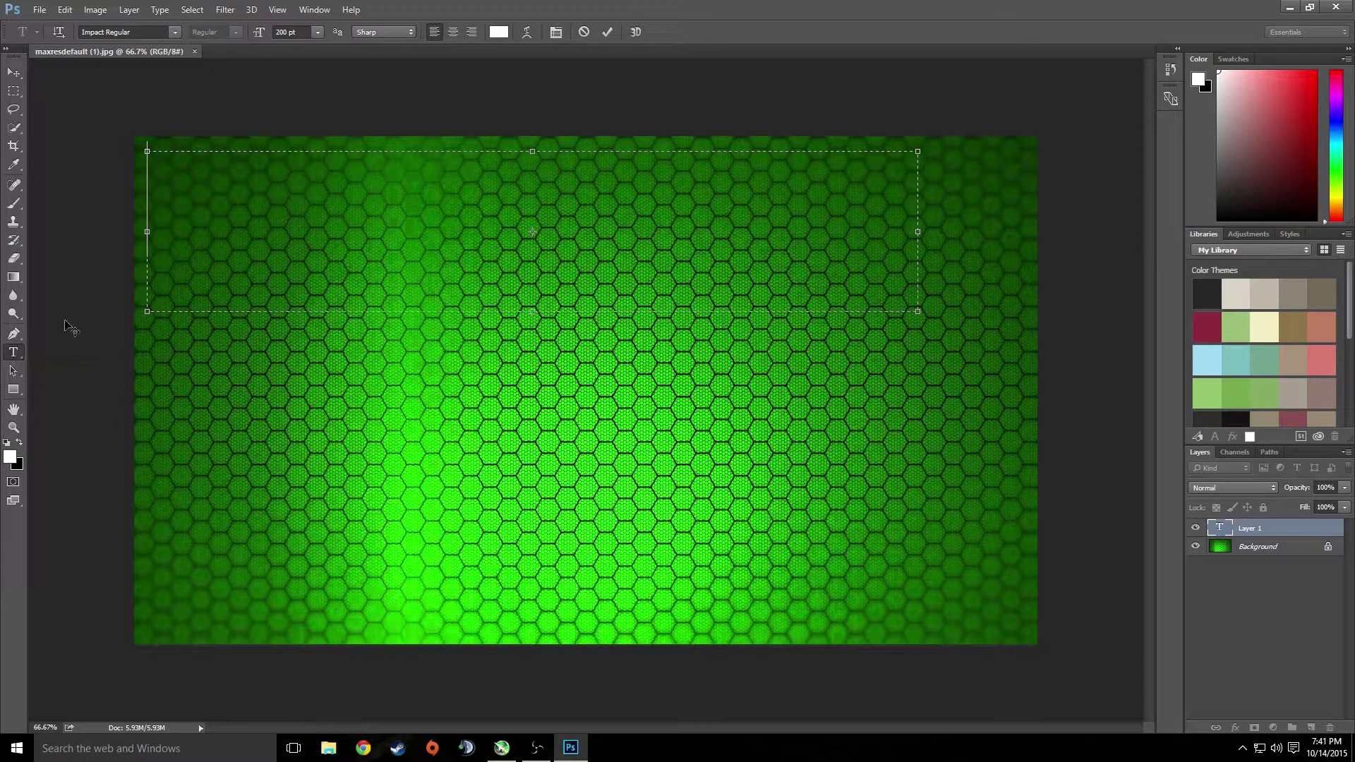
pyautogui.write('AR')
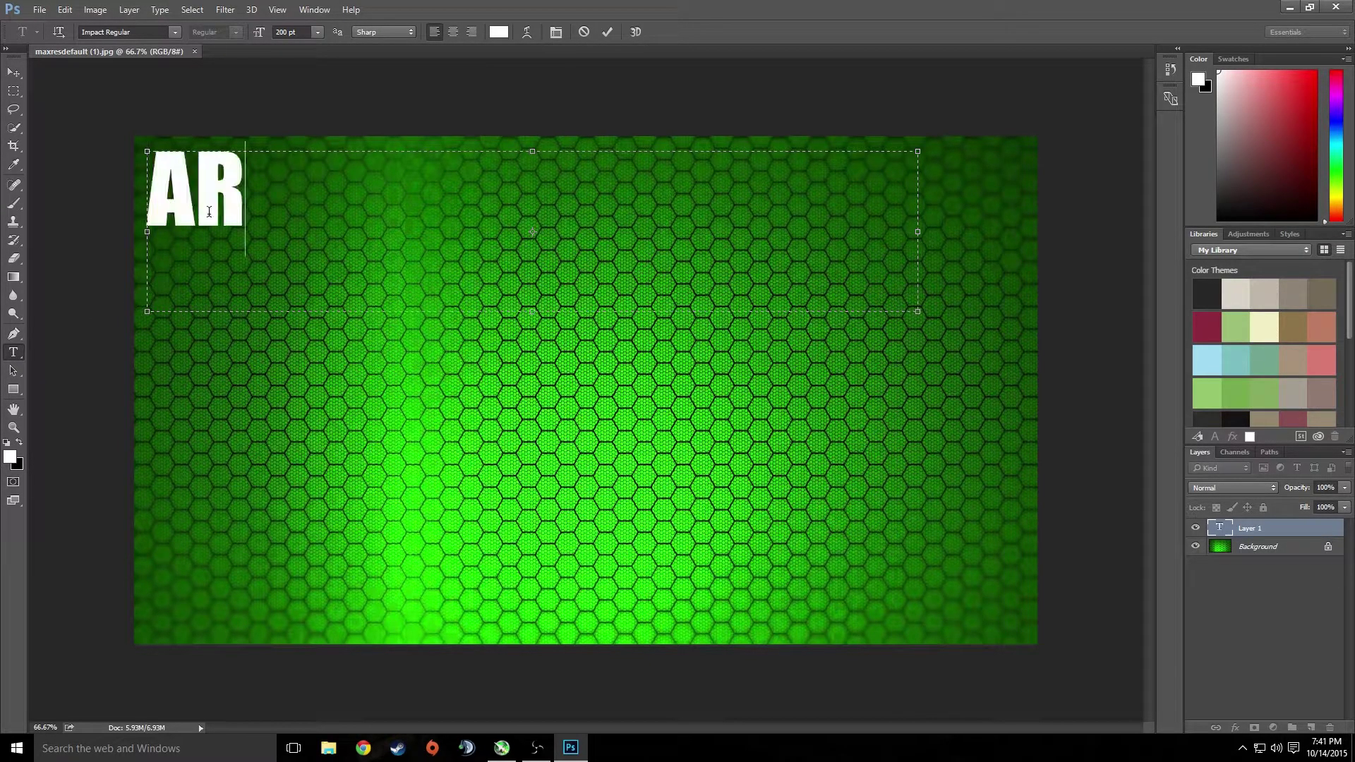
pyautogui.write('Ma')
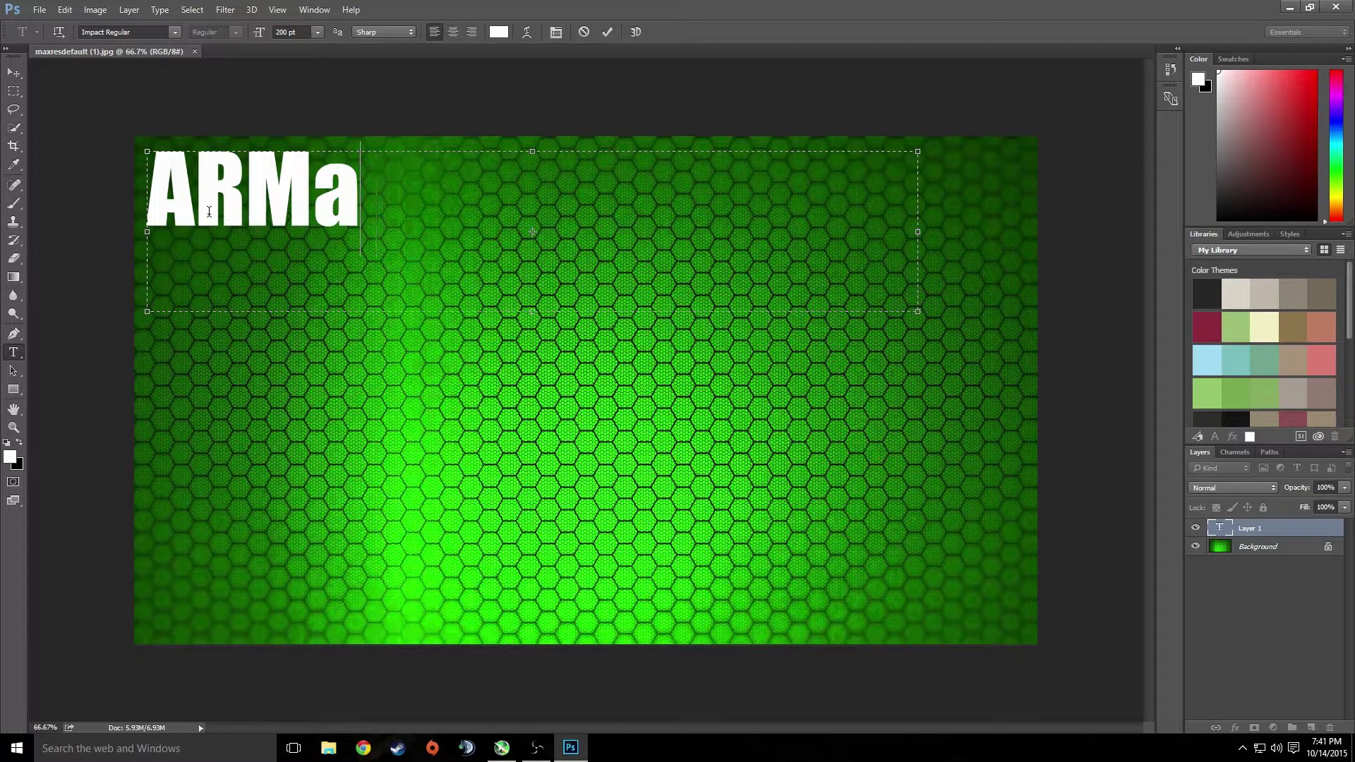
pyautogui.press('BackSpace')
pyautogui.write('A')
pyautogui.write(' #')
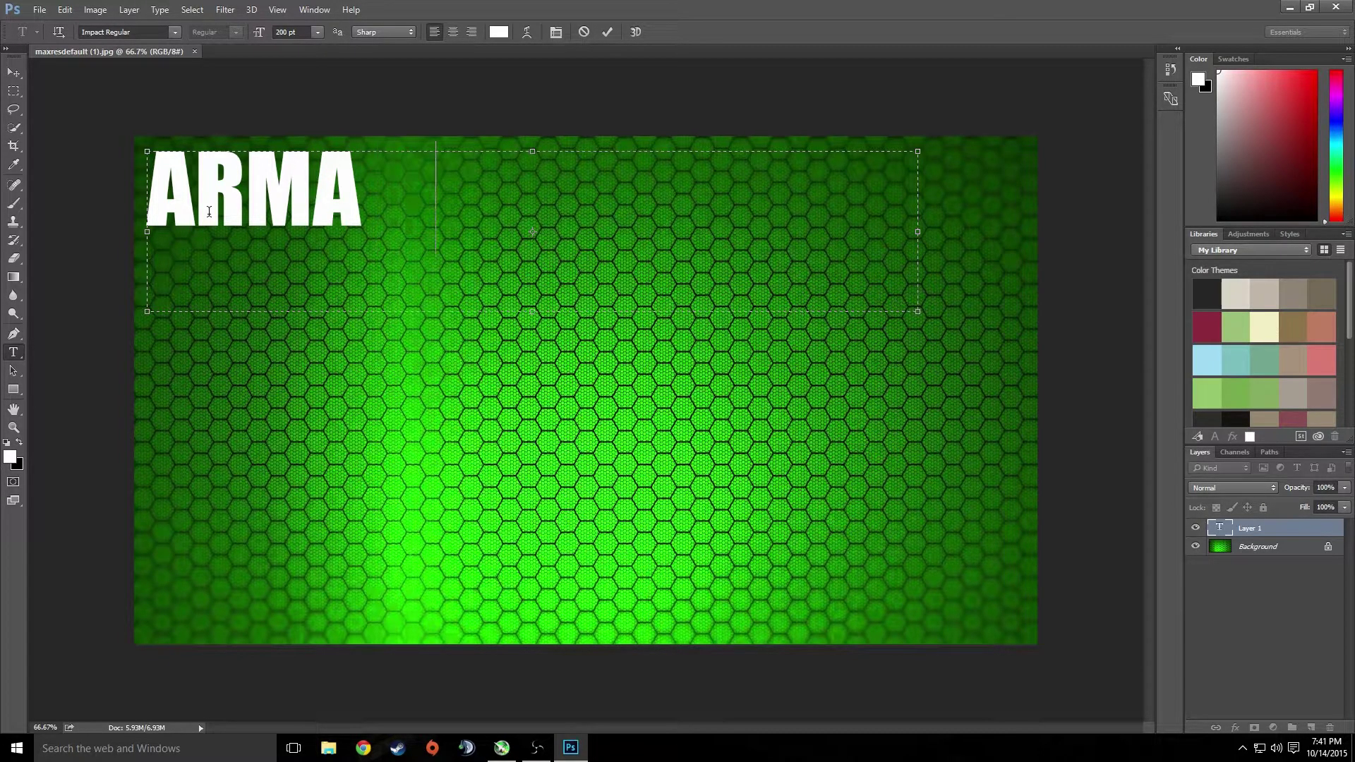
pyautogui.press('BackSpace')
pyautogui.write('3')
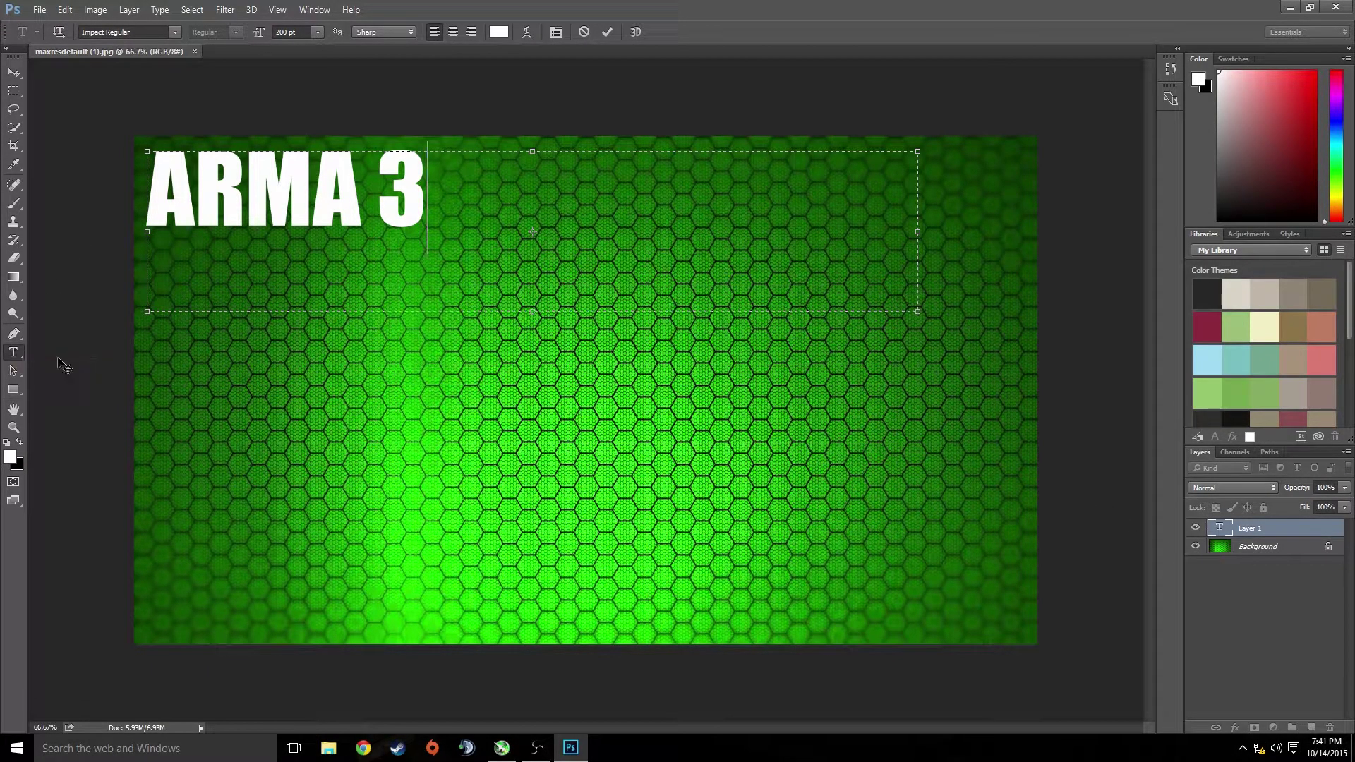
pyautogui.moveTo(153, 340)
pyautogui.mouseDown()
pyautogui.moveTo(249, 431)
pyautogui.moveTo(133, 342)
pyautogui.moveTo(153, 340)
pyautogui.mouseUp()
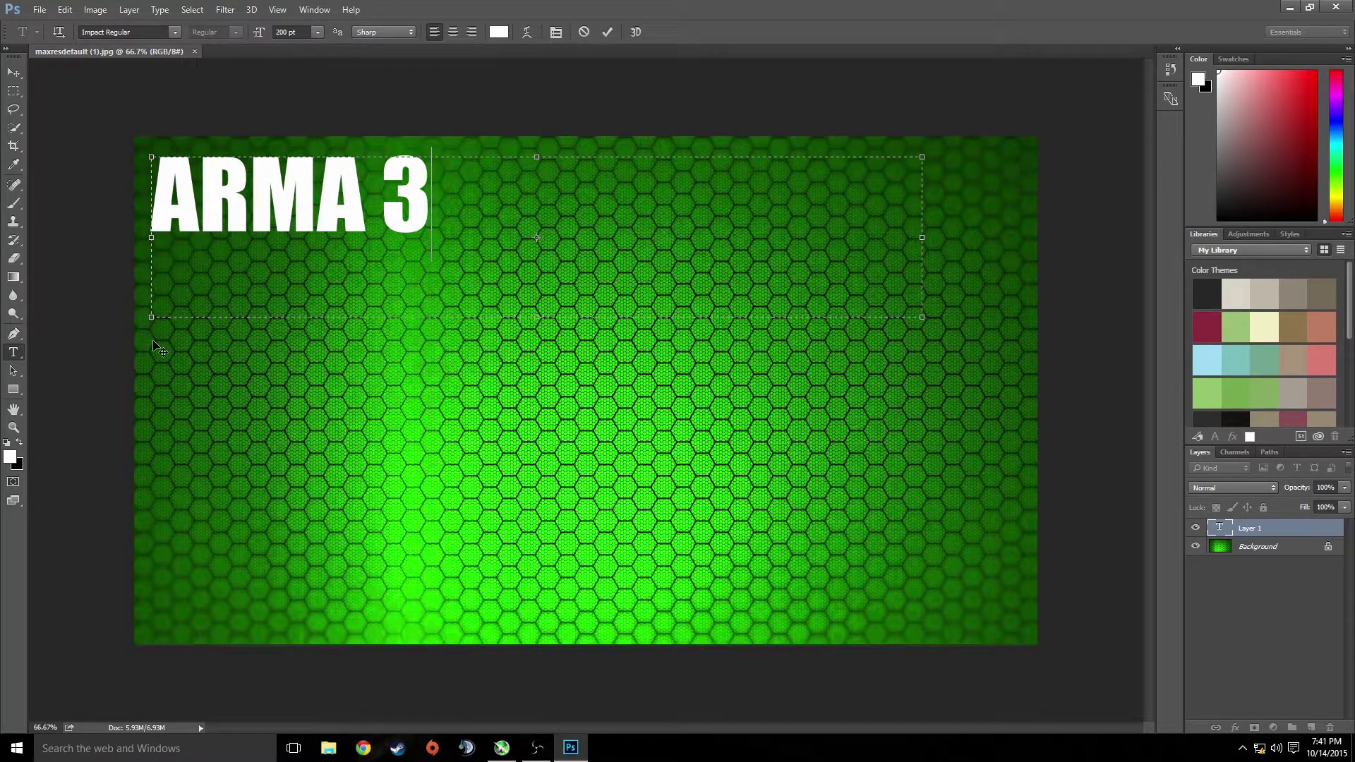
pyautogui.click(14, 73)
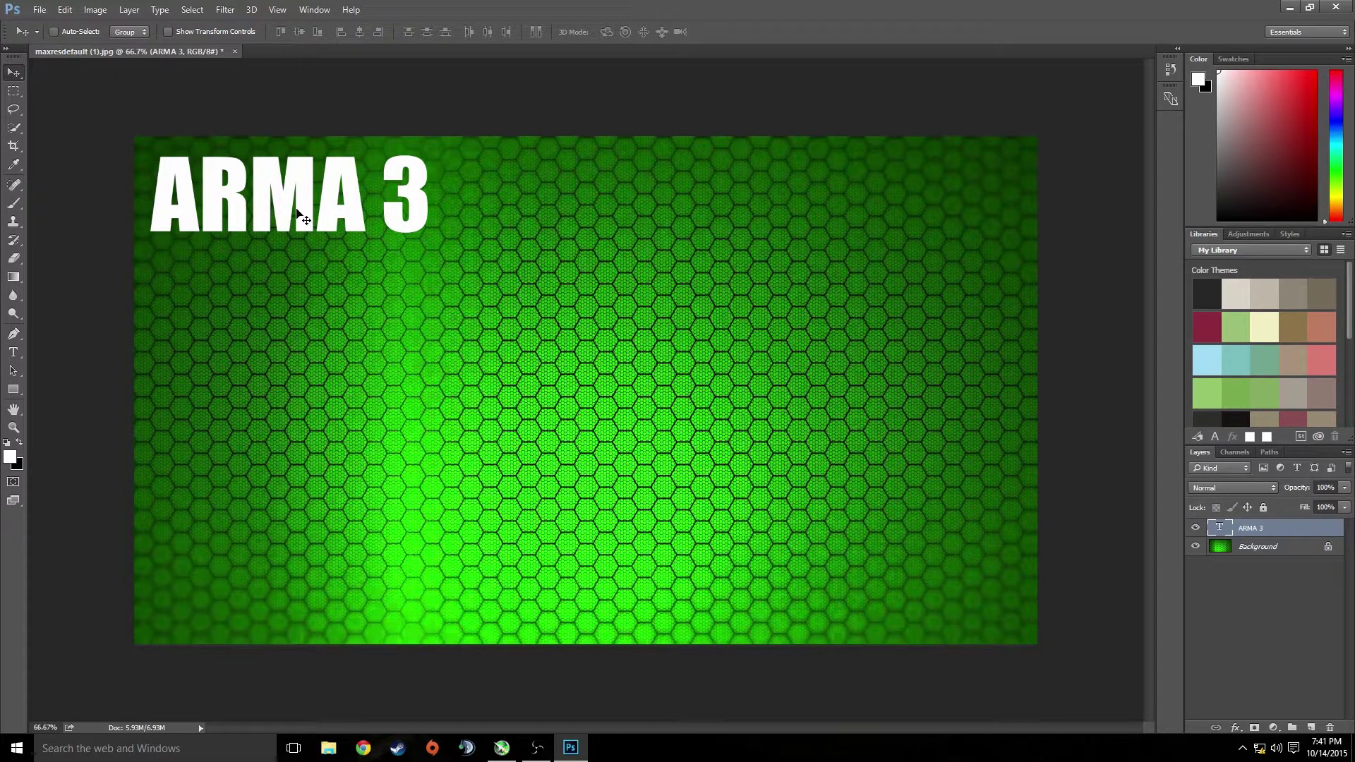
# Type 'EXILE: ISLAND WARS' in a new text box below ARMA 3 and commit it.
pyautogui.click(13, 352)
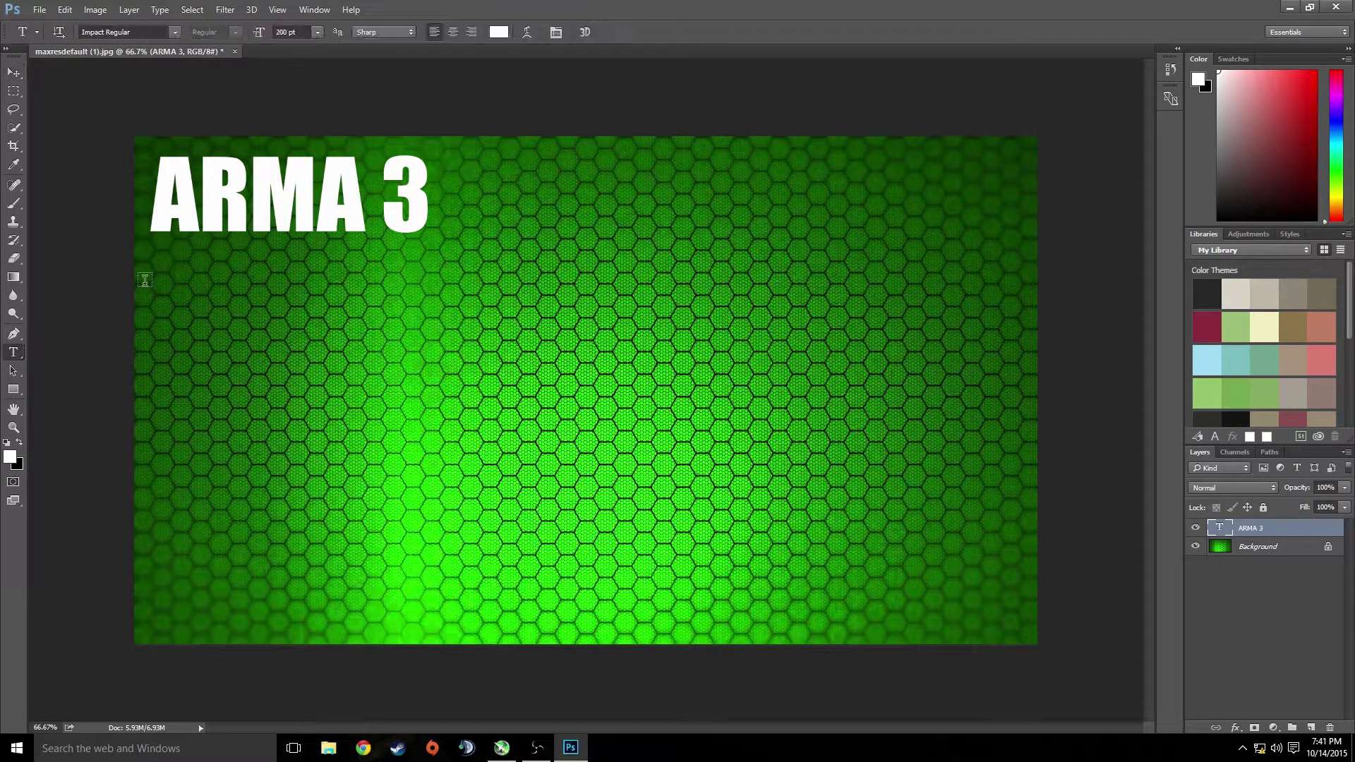
pyautogui.moveTo(153, 259); pyautogui.dragTo(231, 321)
pyautogui.click(180, 303)
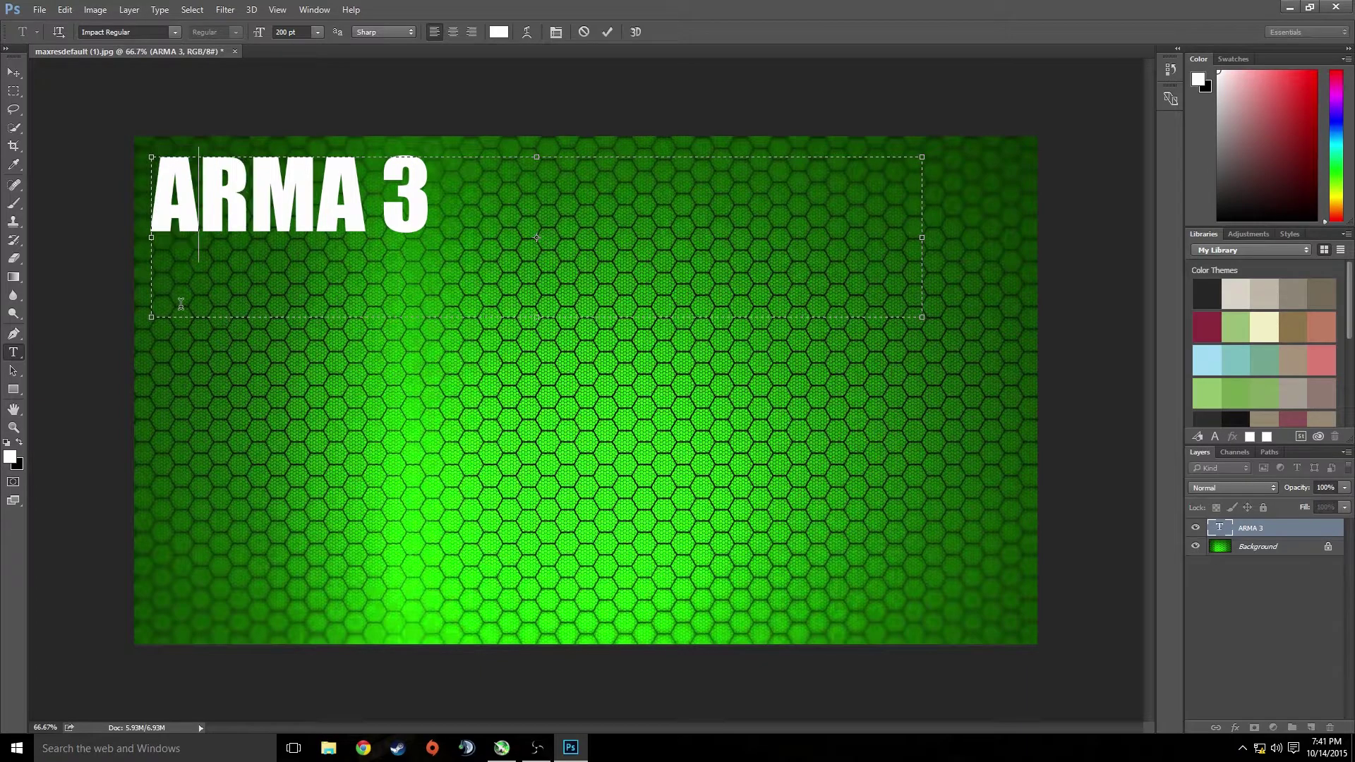
pyautogui.click(14, 73)
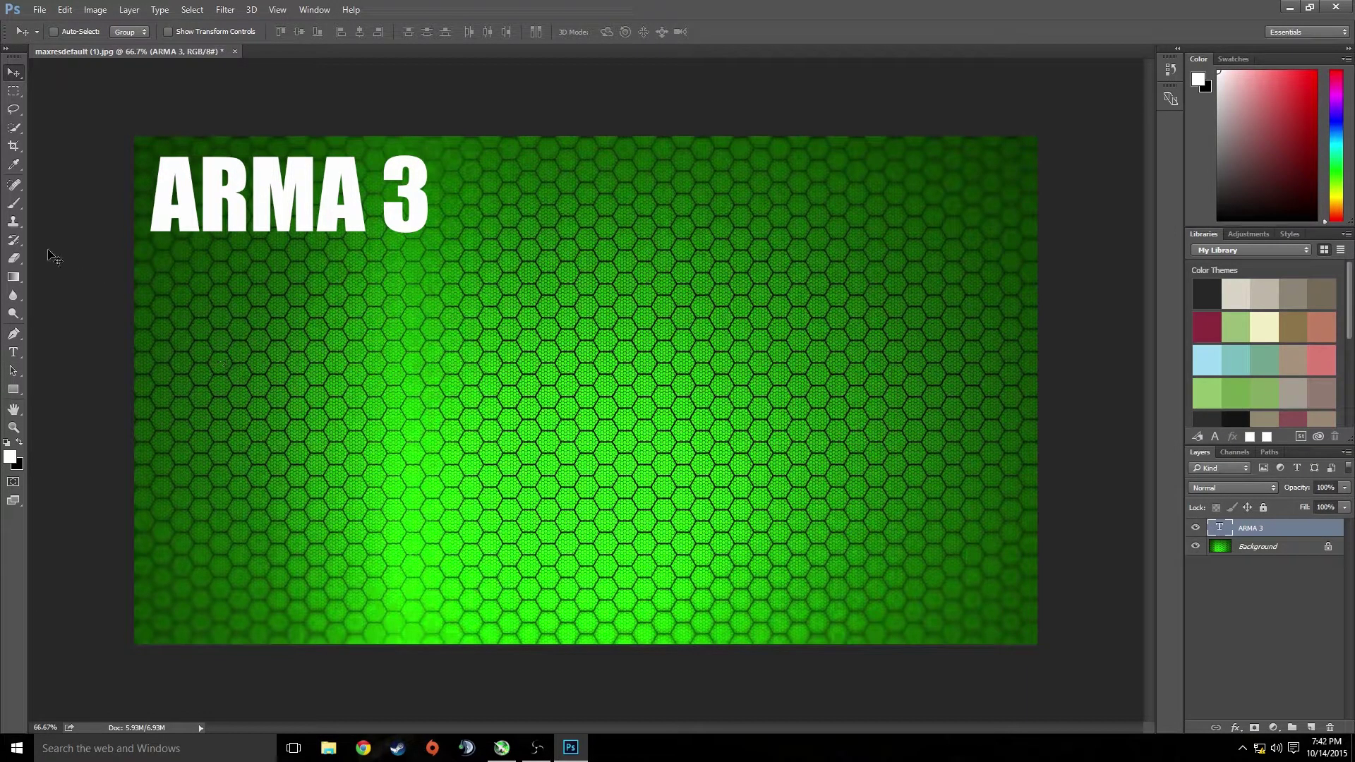
pyautogui.click(13, 352)
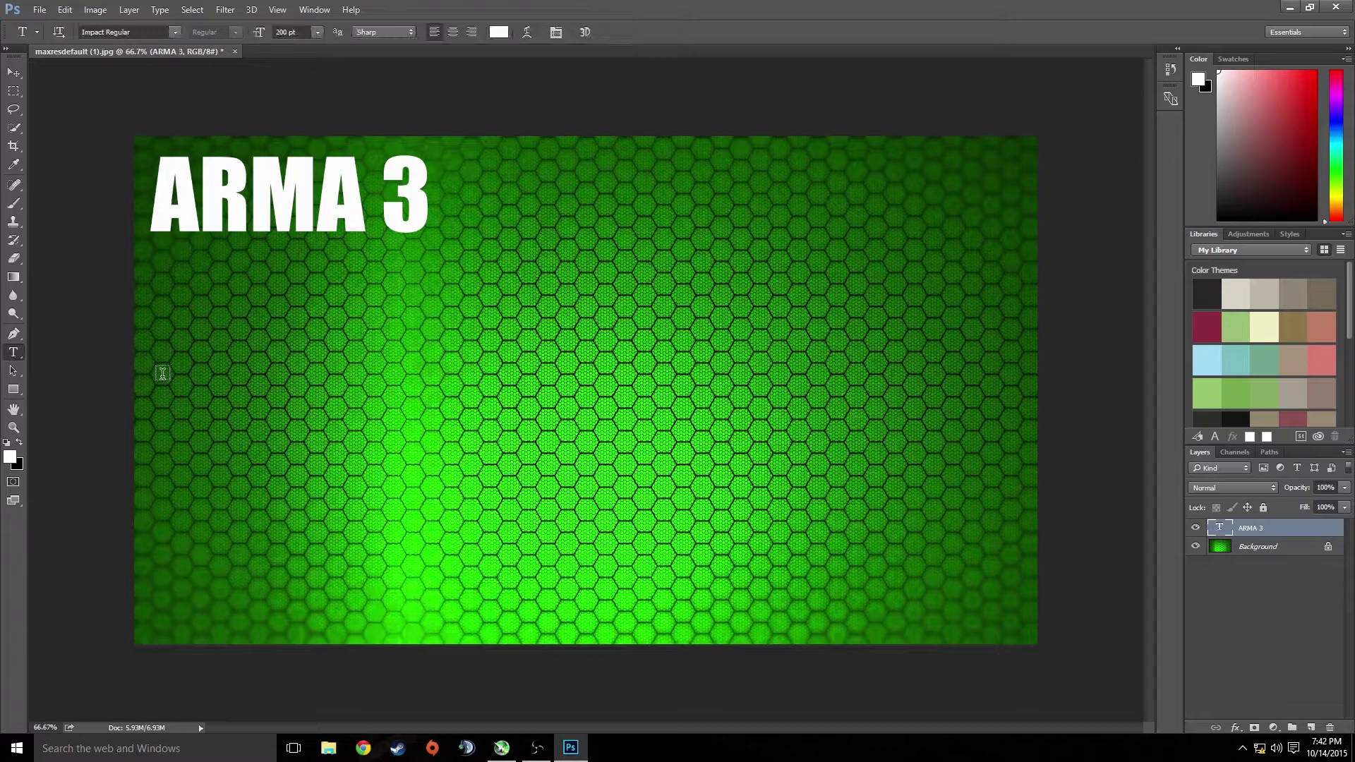
pyautogui.moveTo(157, 376); pyautogui.dragTo(985, 547)
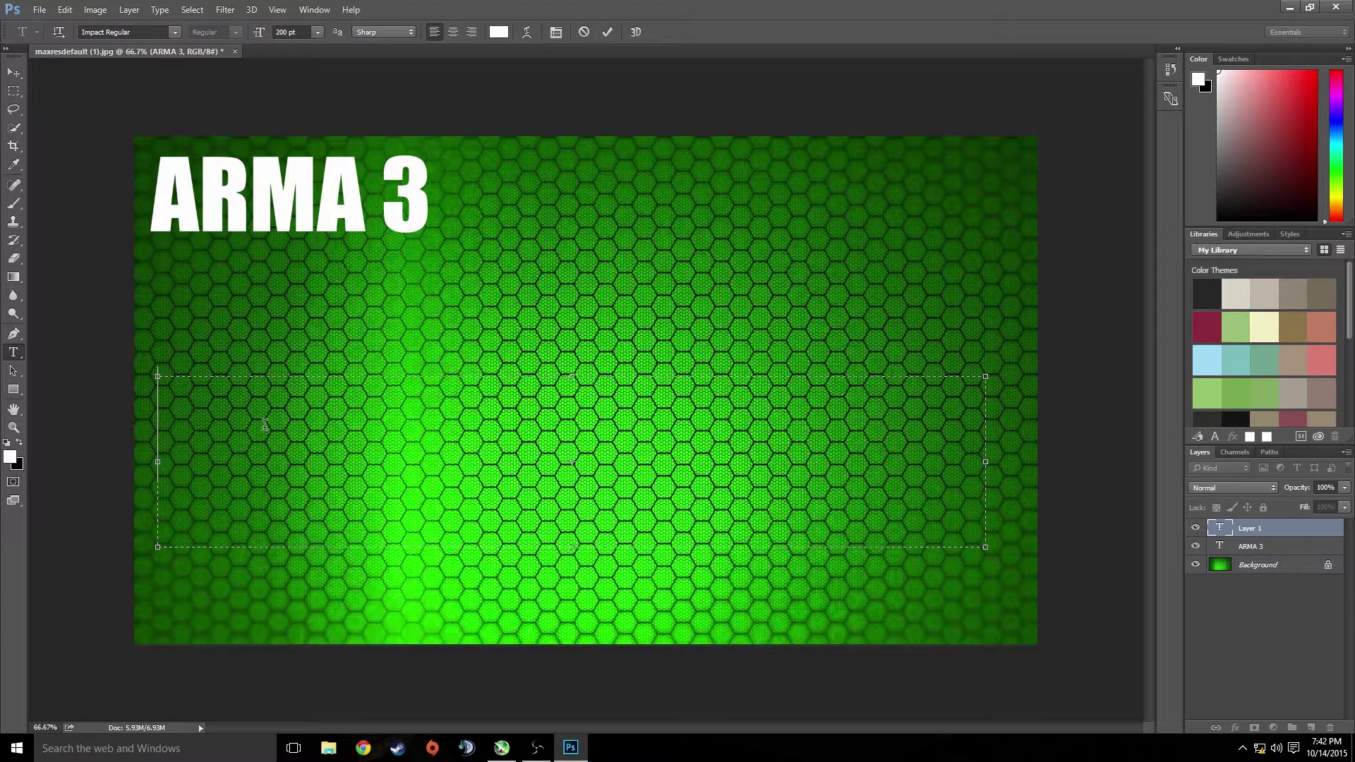
pyautogui.write('EXI')
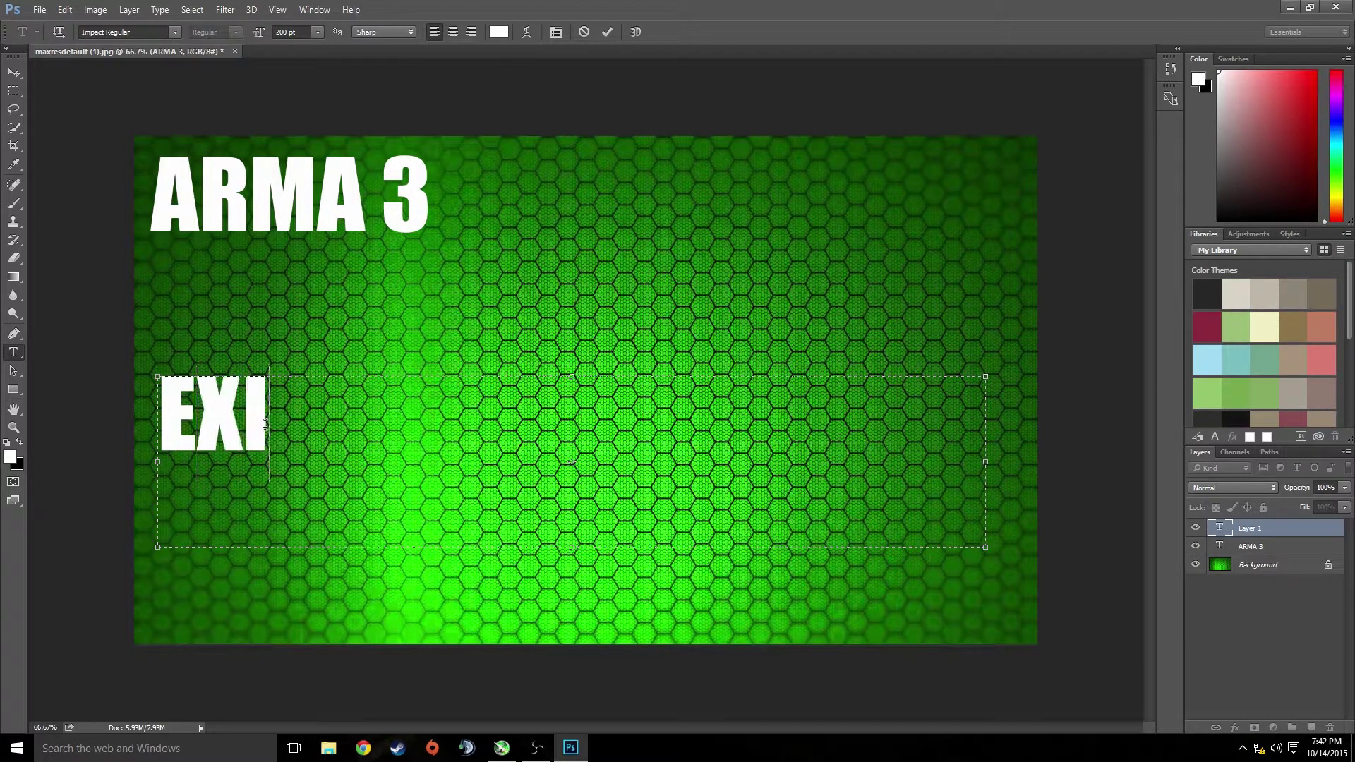
pyautogui.write('LE"')
pyautogui.press('BackSpace')
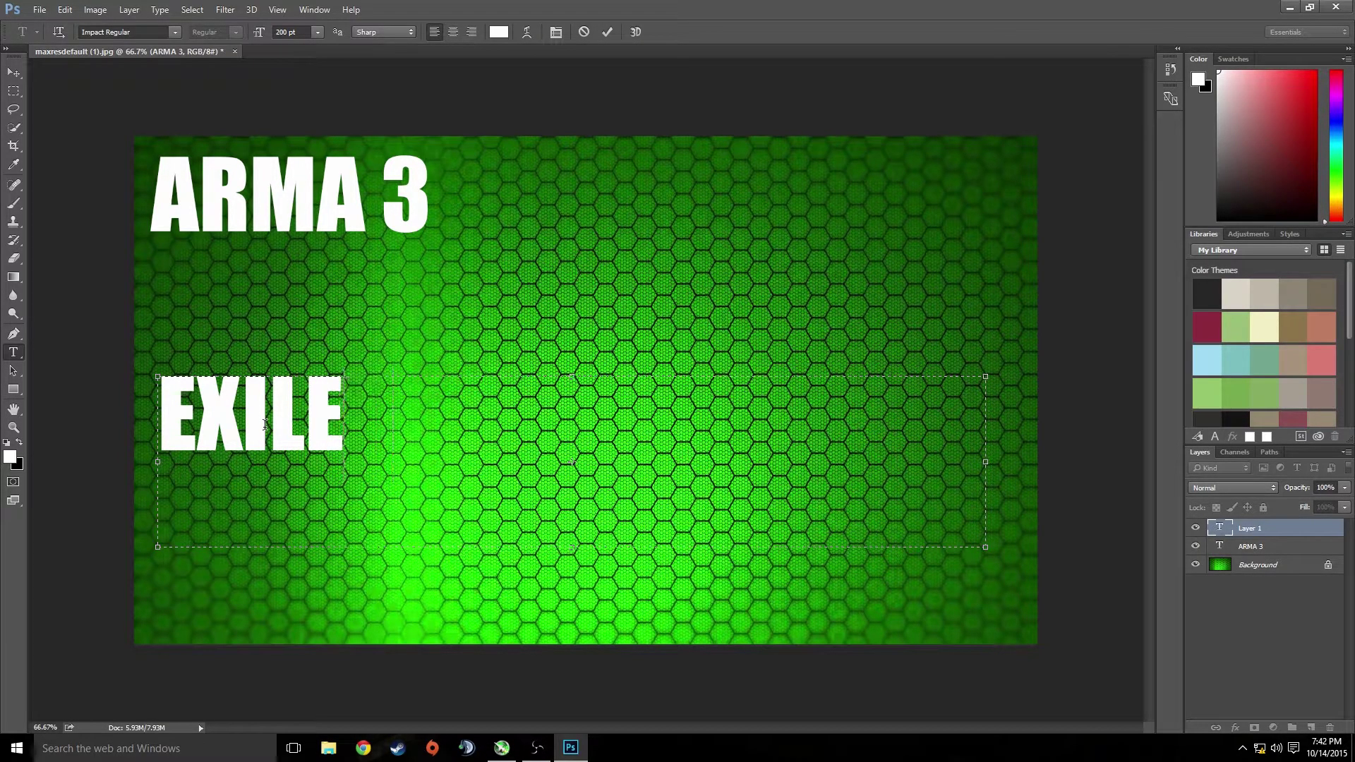
pyautogui.write(': ISLAND')
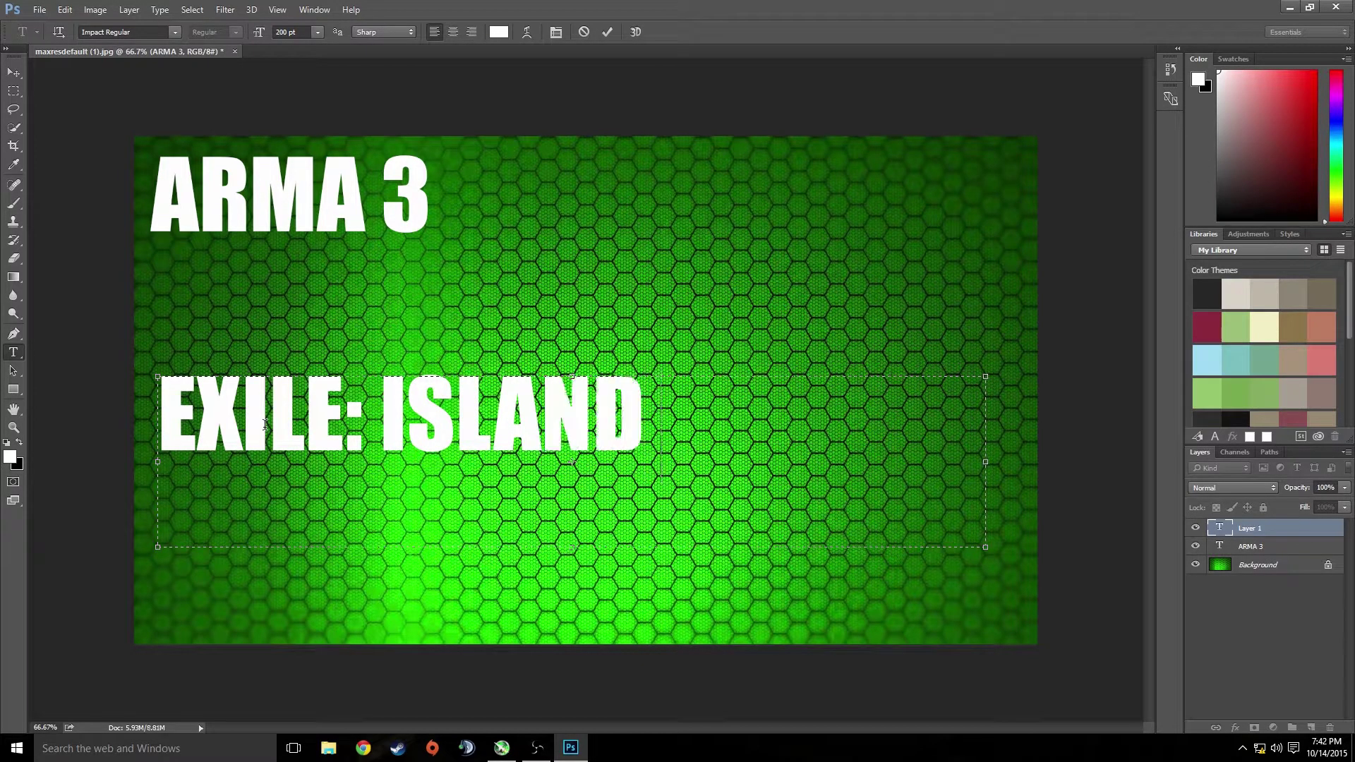
pyautogui.write(' WARS')
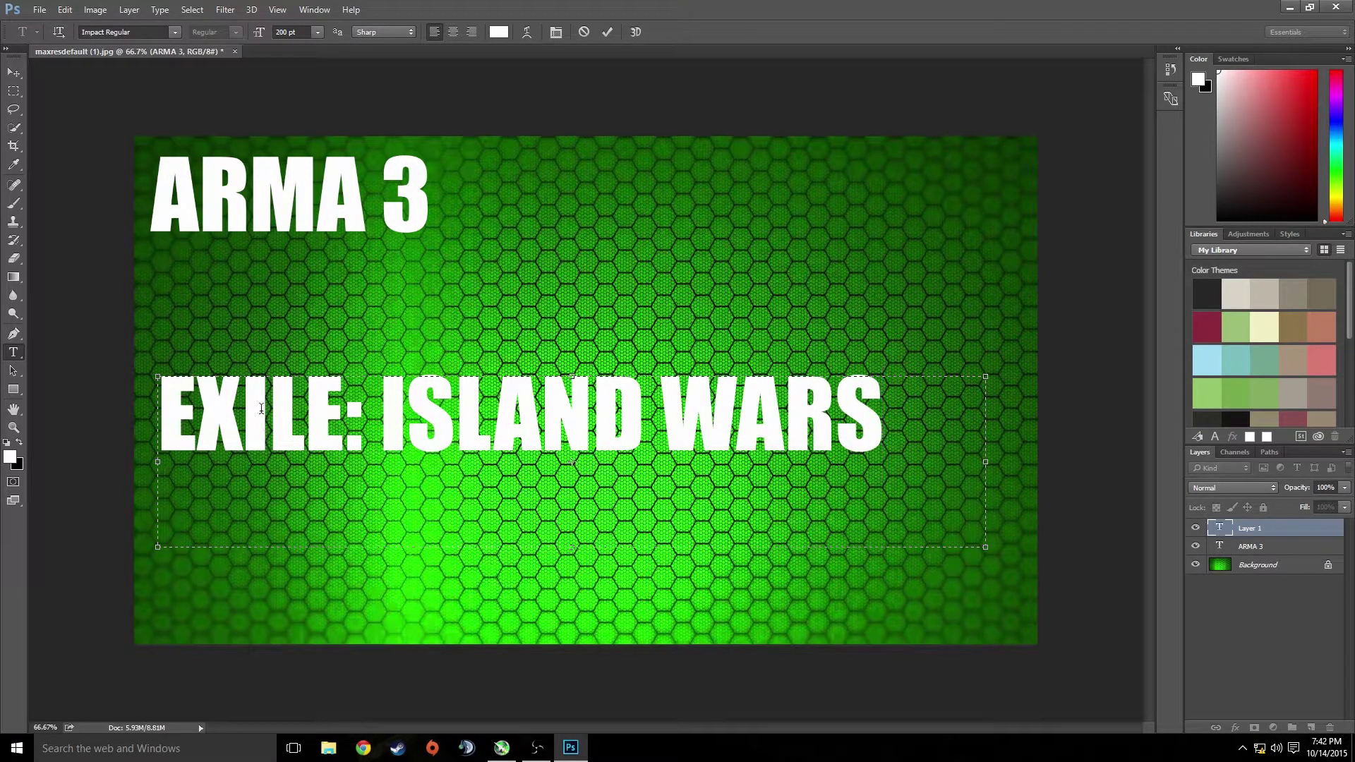
pyautogui.click(13, 72)
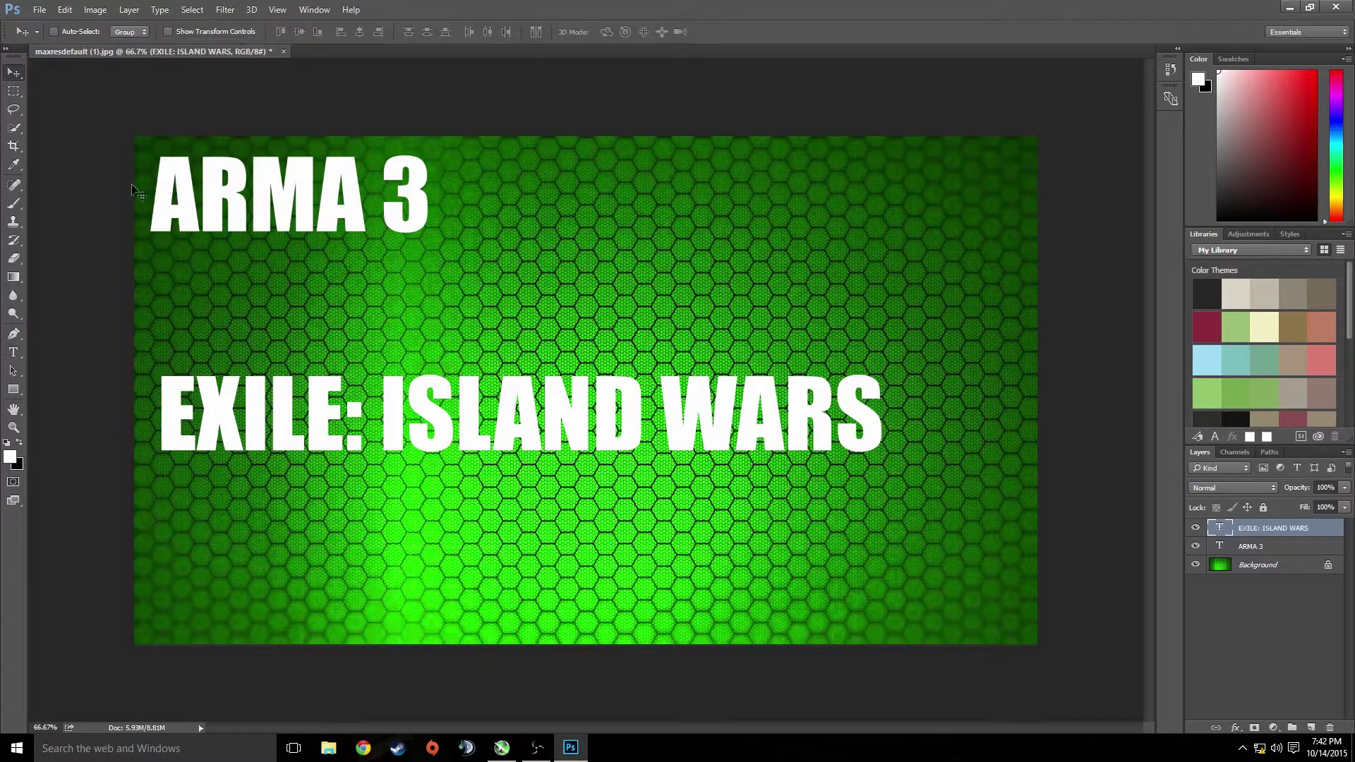
# Drag the EXILE: ISLAND WARS line up under ARMA 3, then select the ARMA 3 layer.
pyautogui.moveTo(398, 426); pyautogui.dragTo(383, 302)
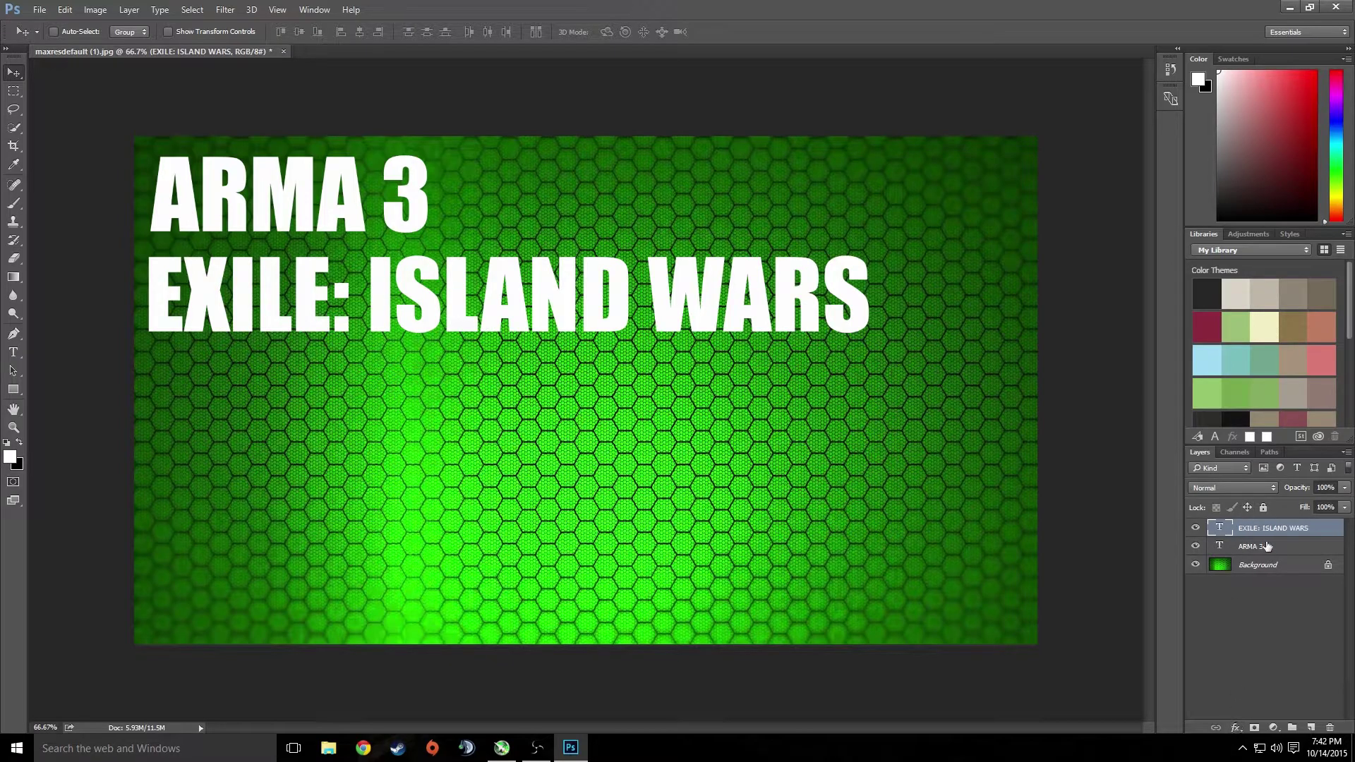
pyautogui.click(1267, 550)
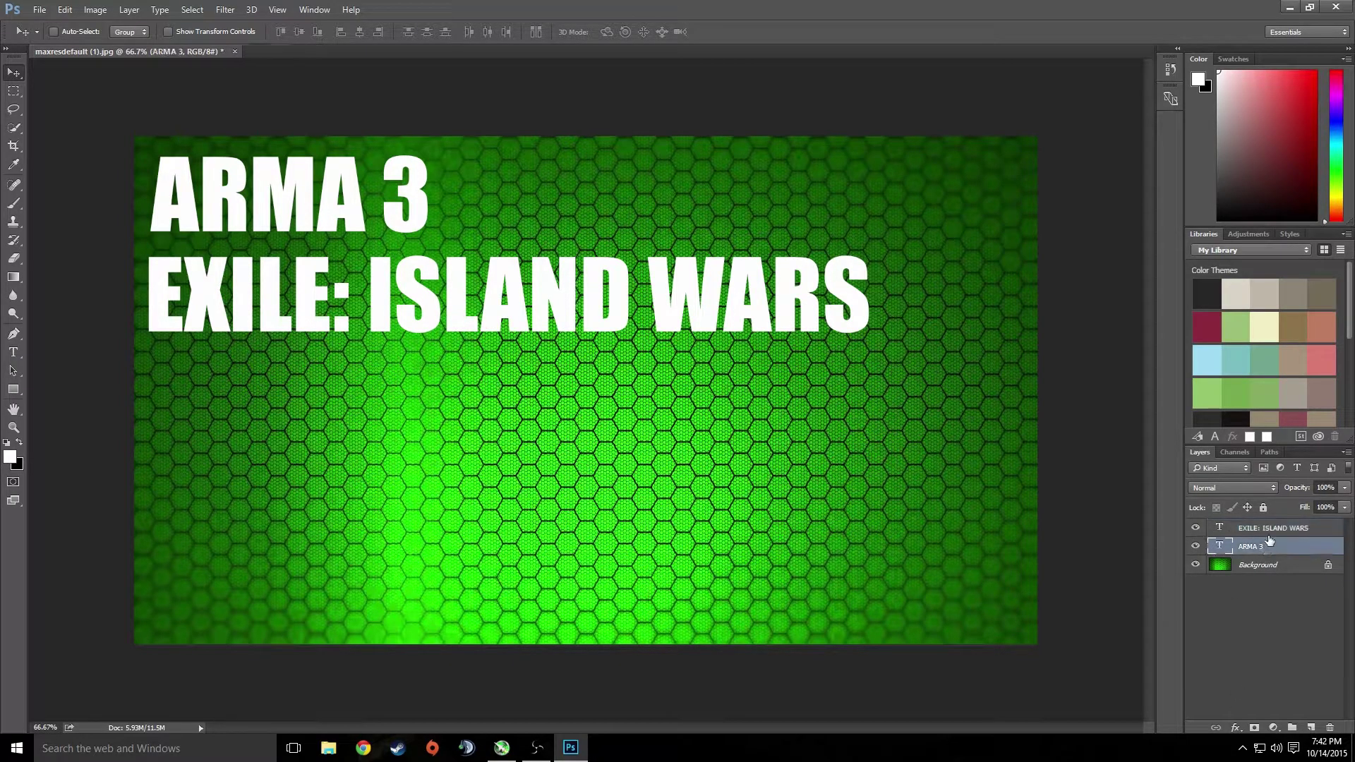
# Give the ARMA 3 layer a thick black outside Stroke layer effect.
pyautogui.click(1272, 533)
pyautogui.click(1280, 540)
pyautogui.click(1235, 727)
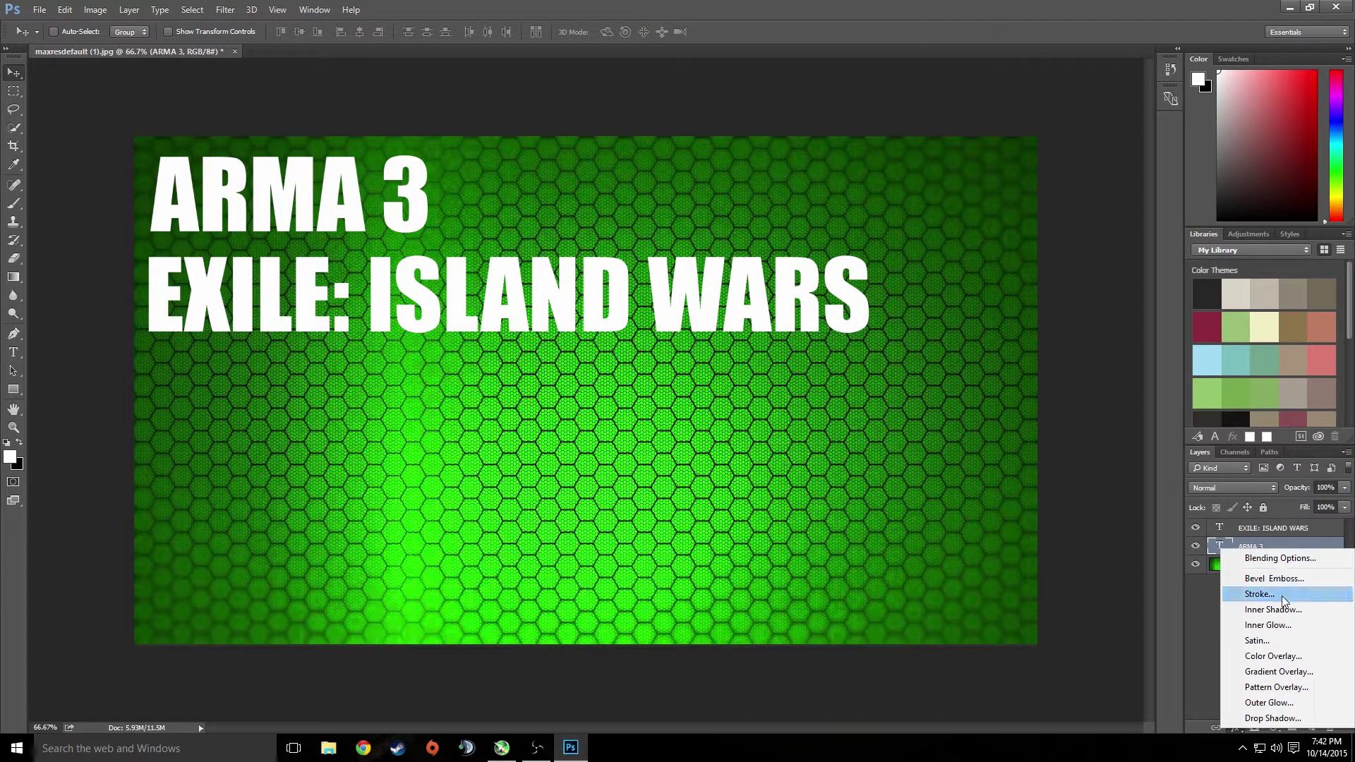
pyautogui.click(1282, 595)
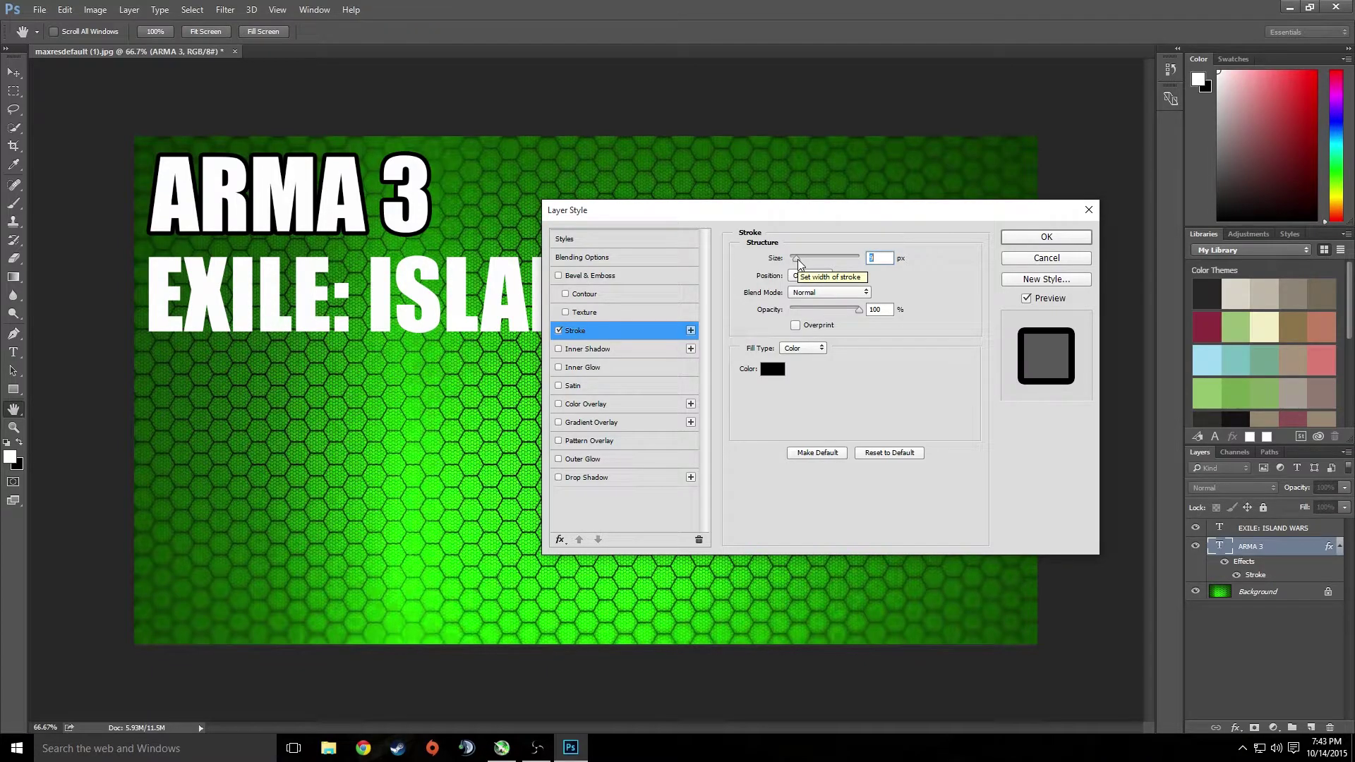
pyautogui.moveTo(798, 260)
pyautogui.mouseDown()
pyautogui.moveTo(810, 257)
pyautogui.moveTo(796, 263)
pyautogui.mouseUp()
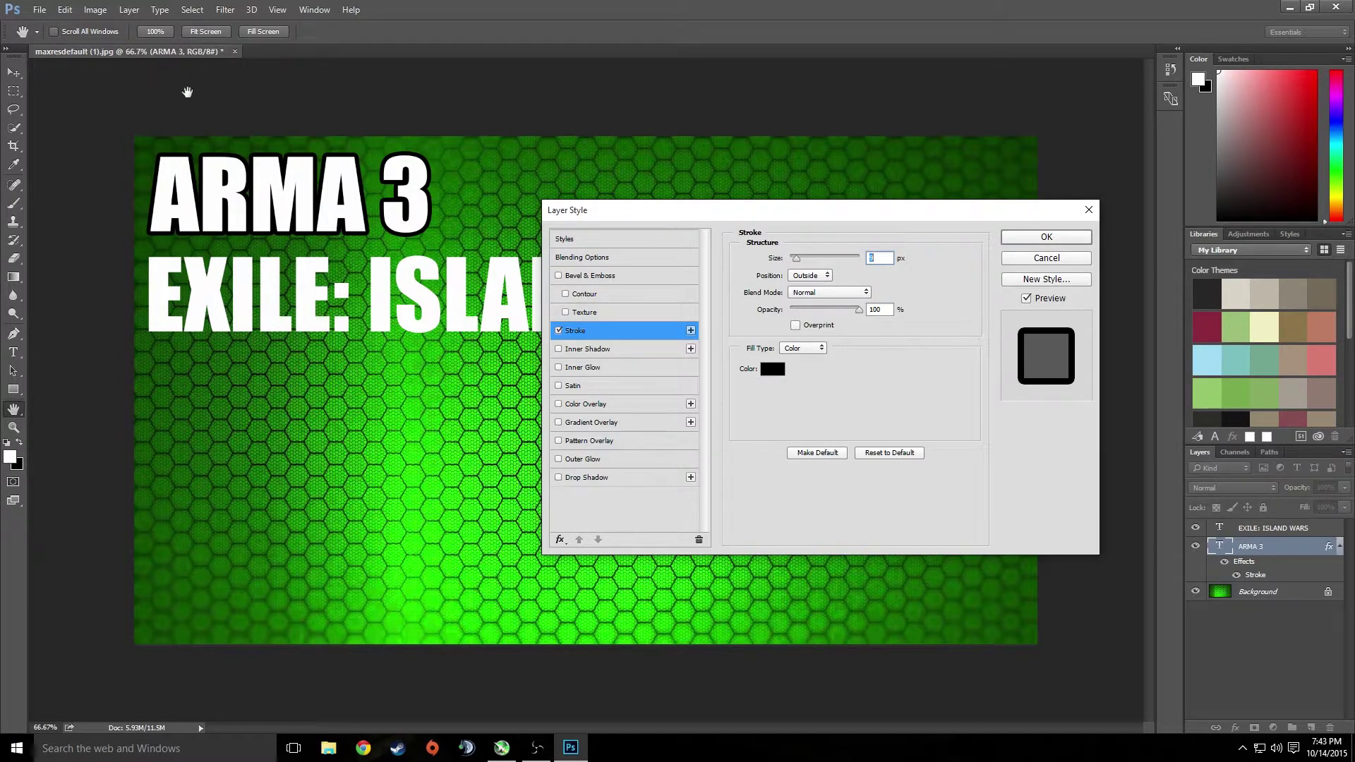
pyautogui.click(1045, 238)
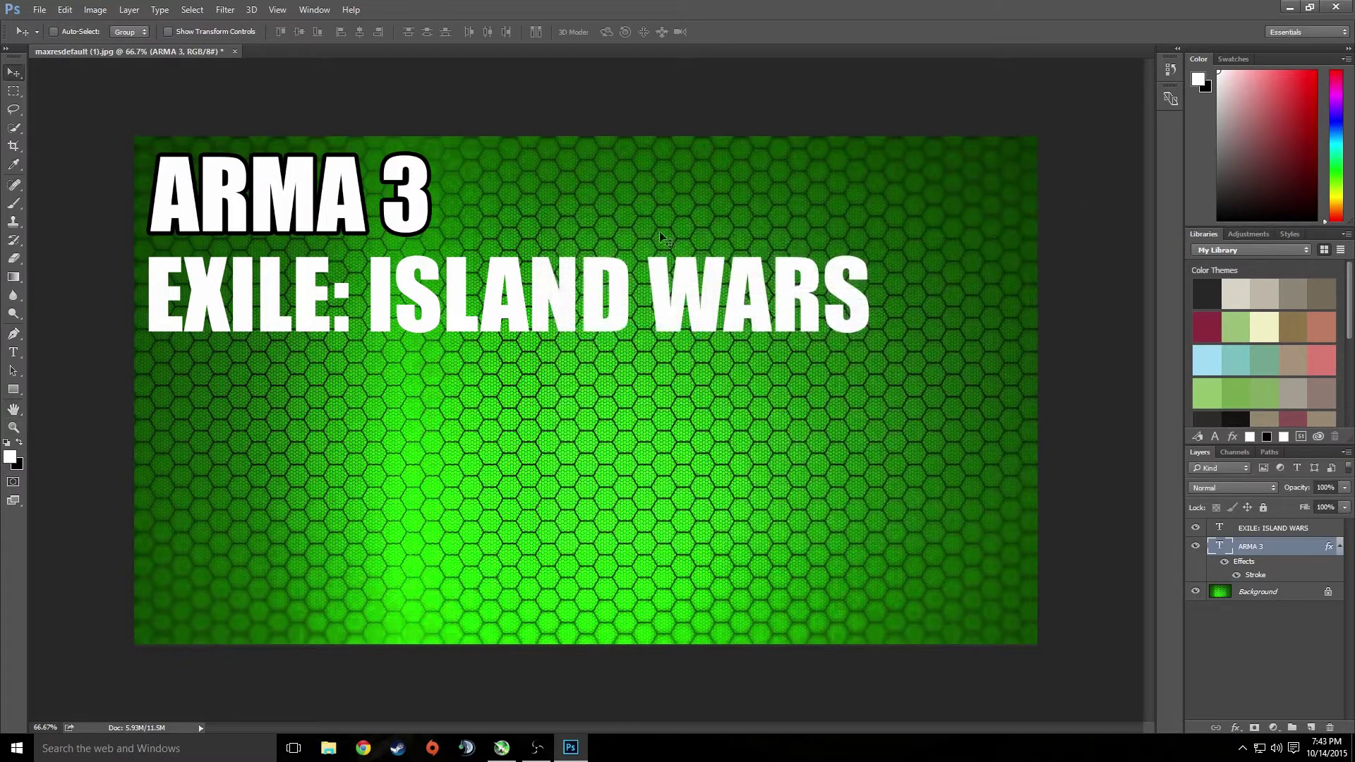
# Add the same black Stroke to the EXILE: ISLAND WARS layer and nudge it slightly.
pyautogui.click(1263, 529)
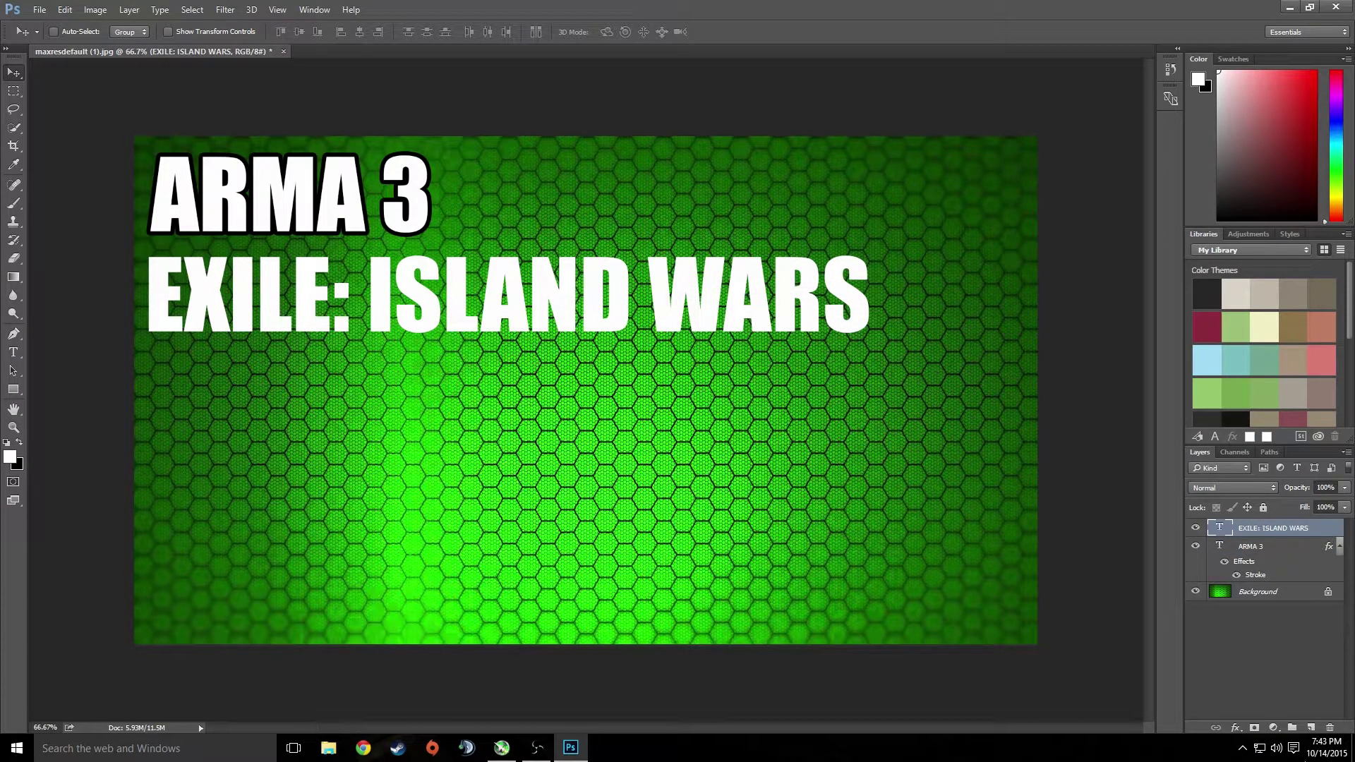
pyautogui.click(1235, 727)
pyautogui.click(1282, 596)
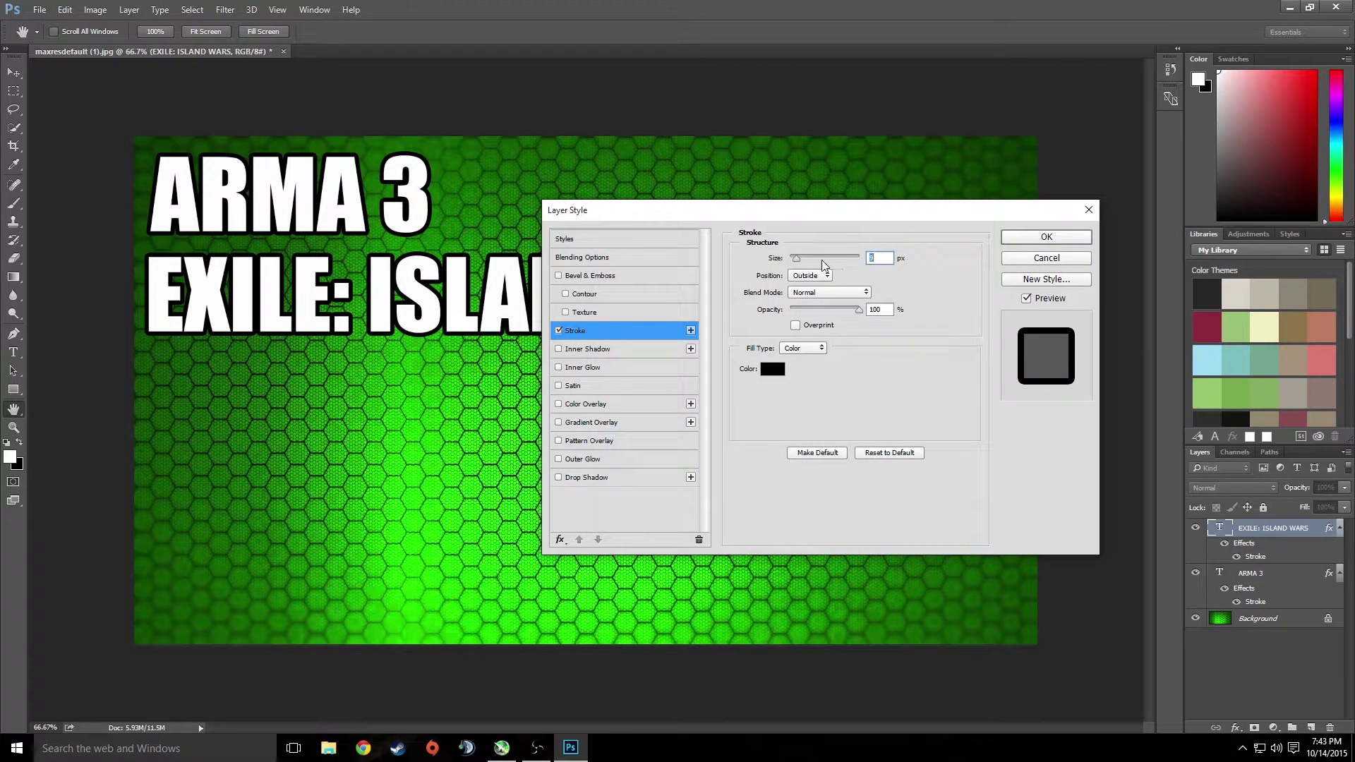
pyautogui.click(1039, 240)
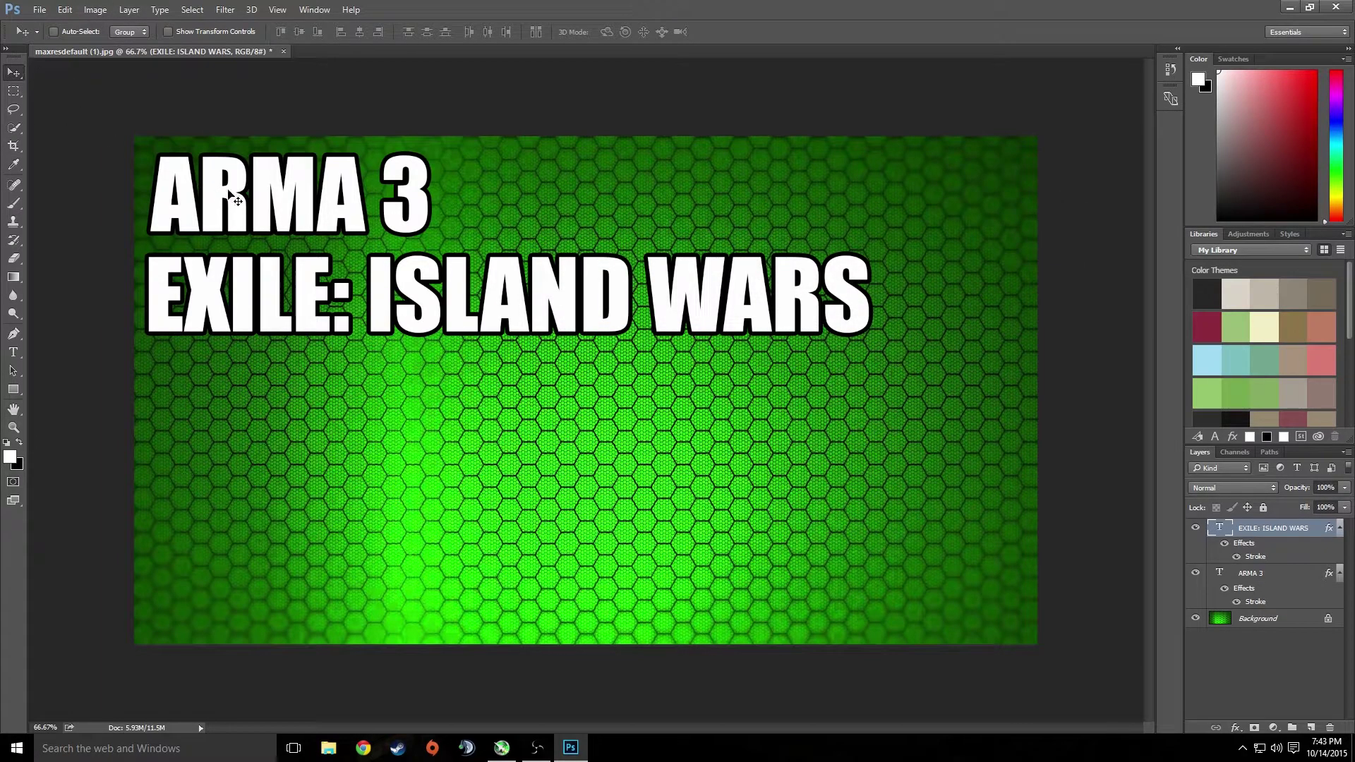
pyautogui.moveTo(238, 201); pyautogui.dragTo(243, 196)
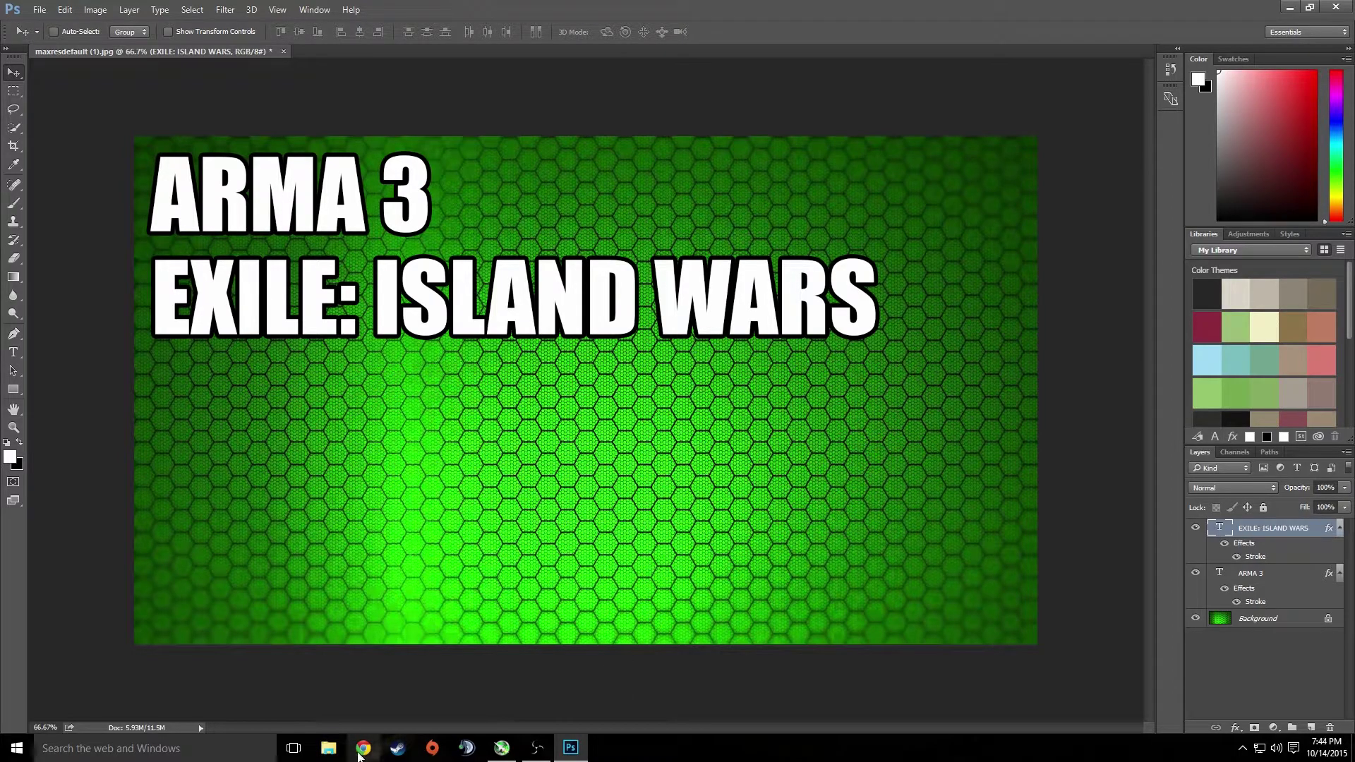
# Open ArmaThumbnail2.jpg from the Desktop Twitch 2ndwind folder, then close it.
pyautogui.click(39, 9)
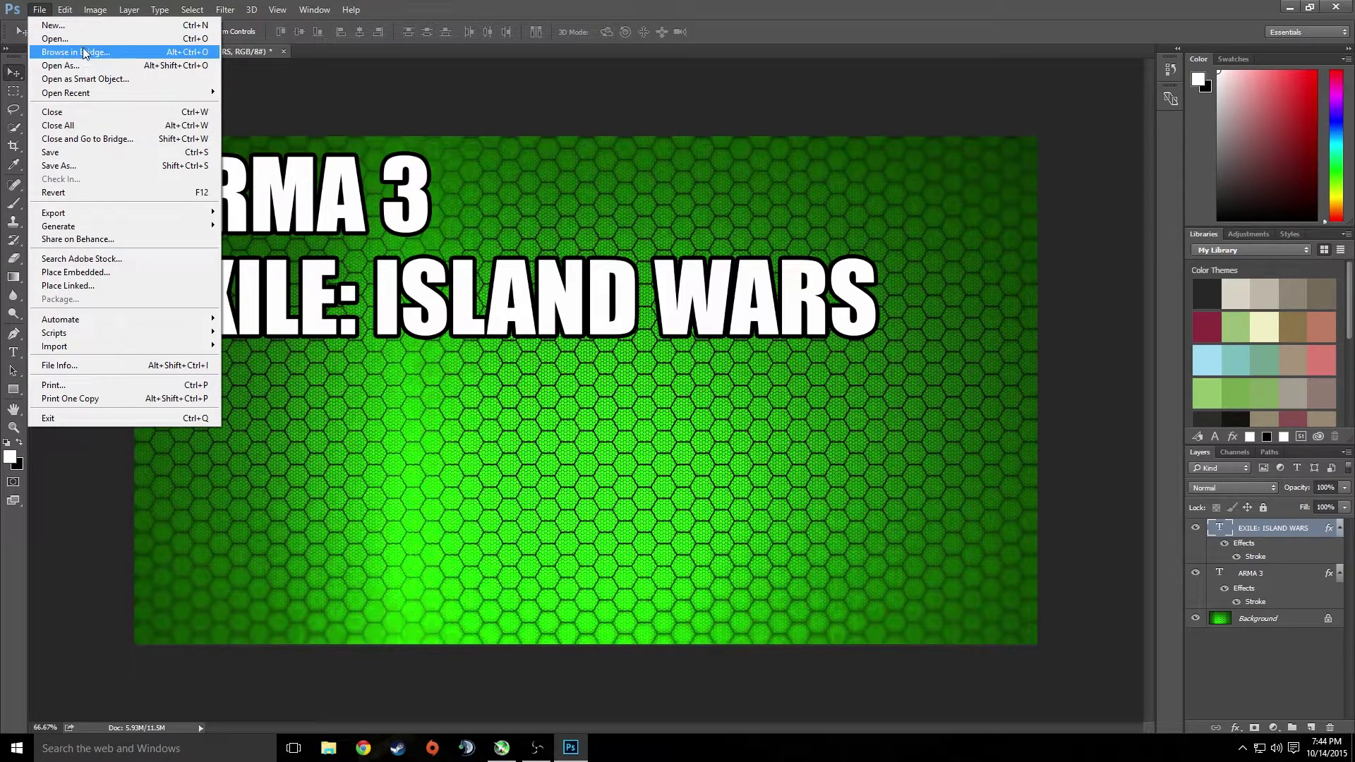
pyautogui.click(55, 38)
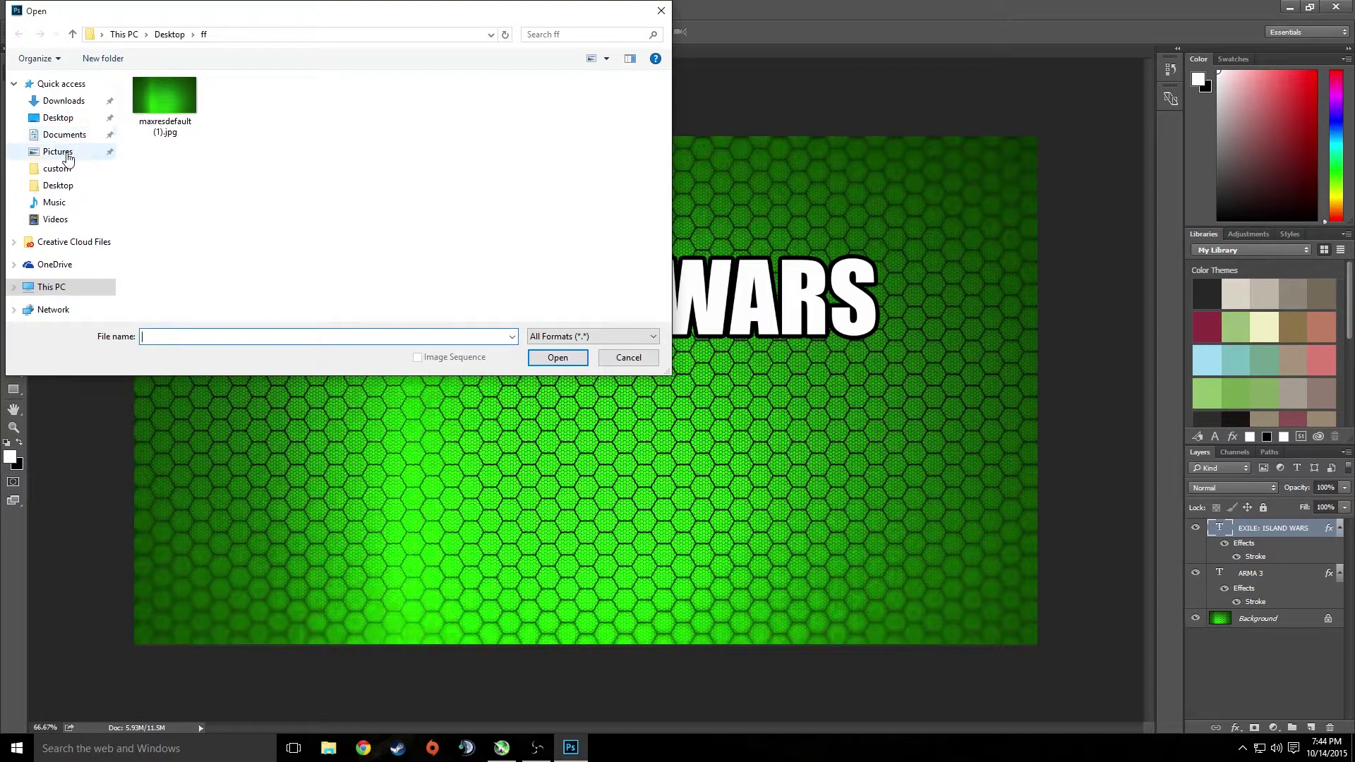
pyautogui.click(73, 124)
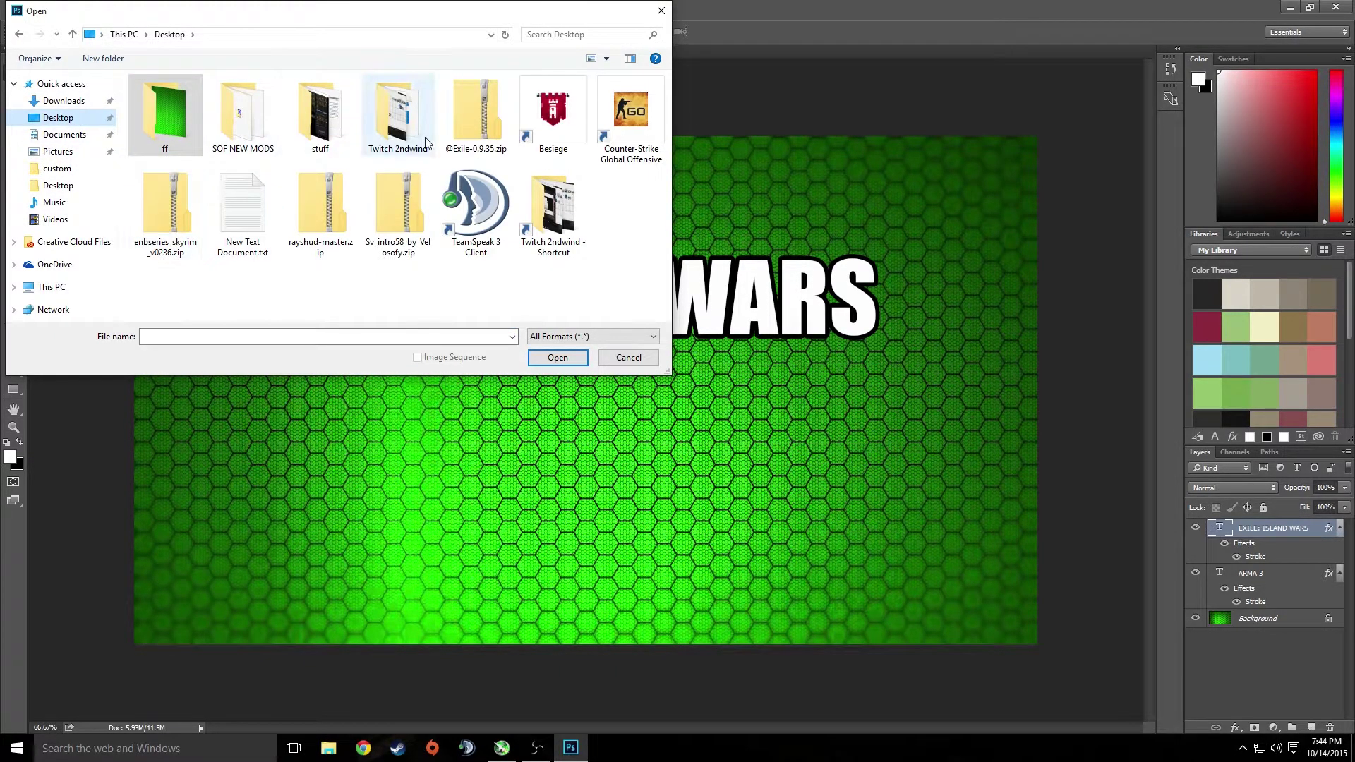
pyautogui.doubleClick(393, 116)
pyautogui.click(171, 224)
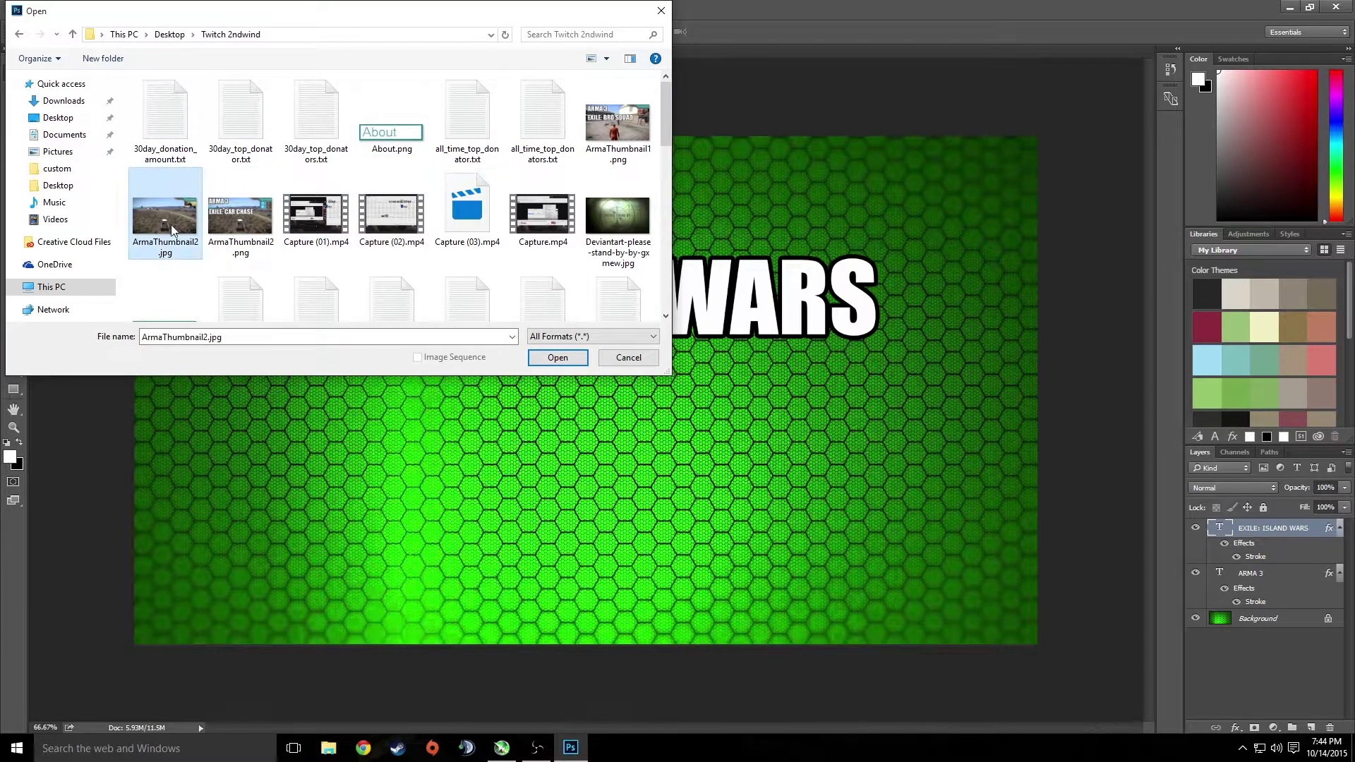
pyautogui.click(560, 360)
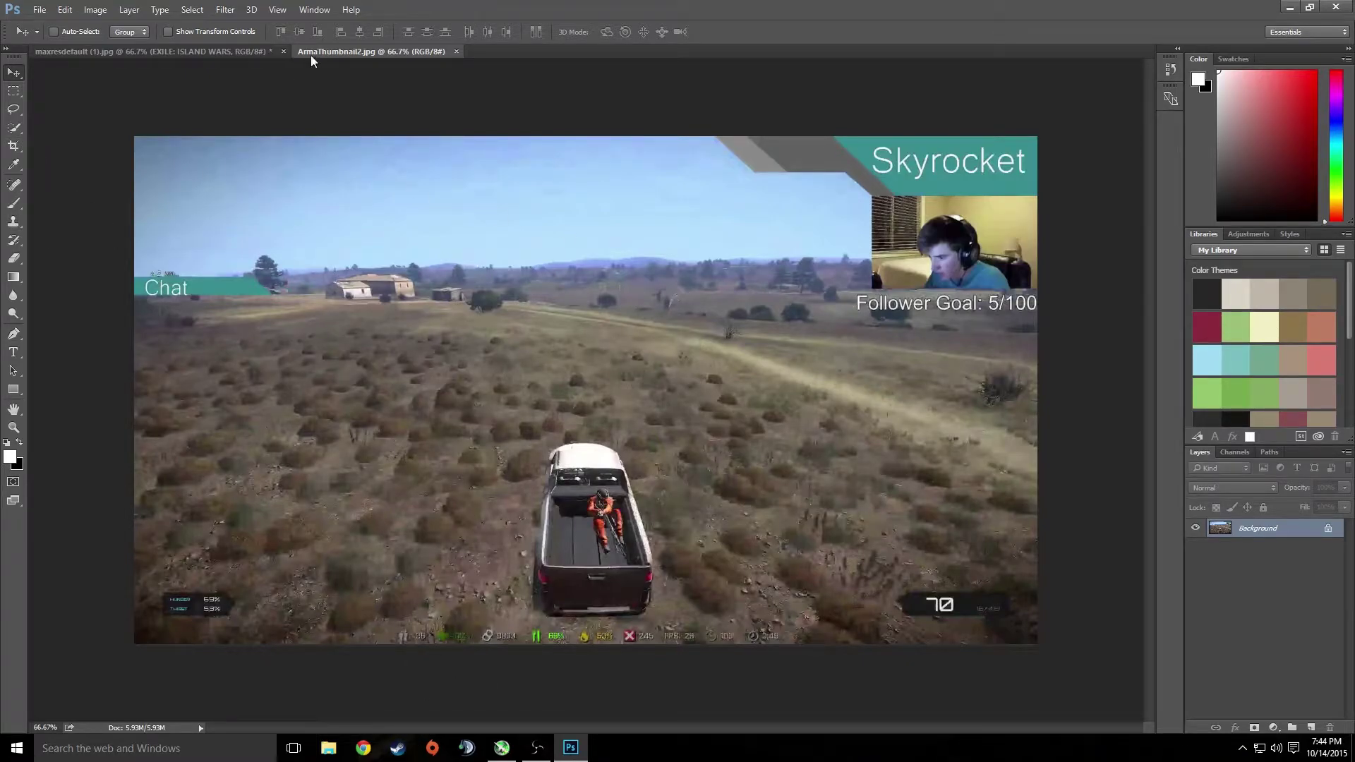
pyautogui.click(456, 51)
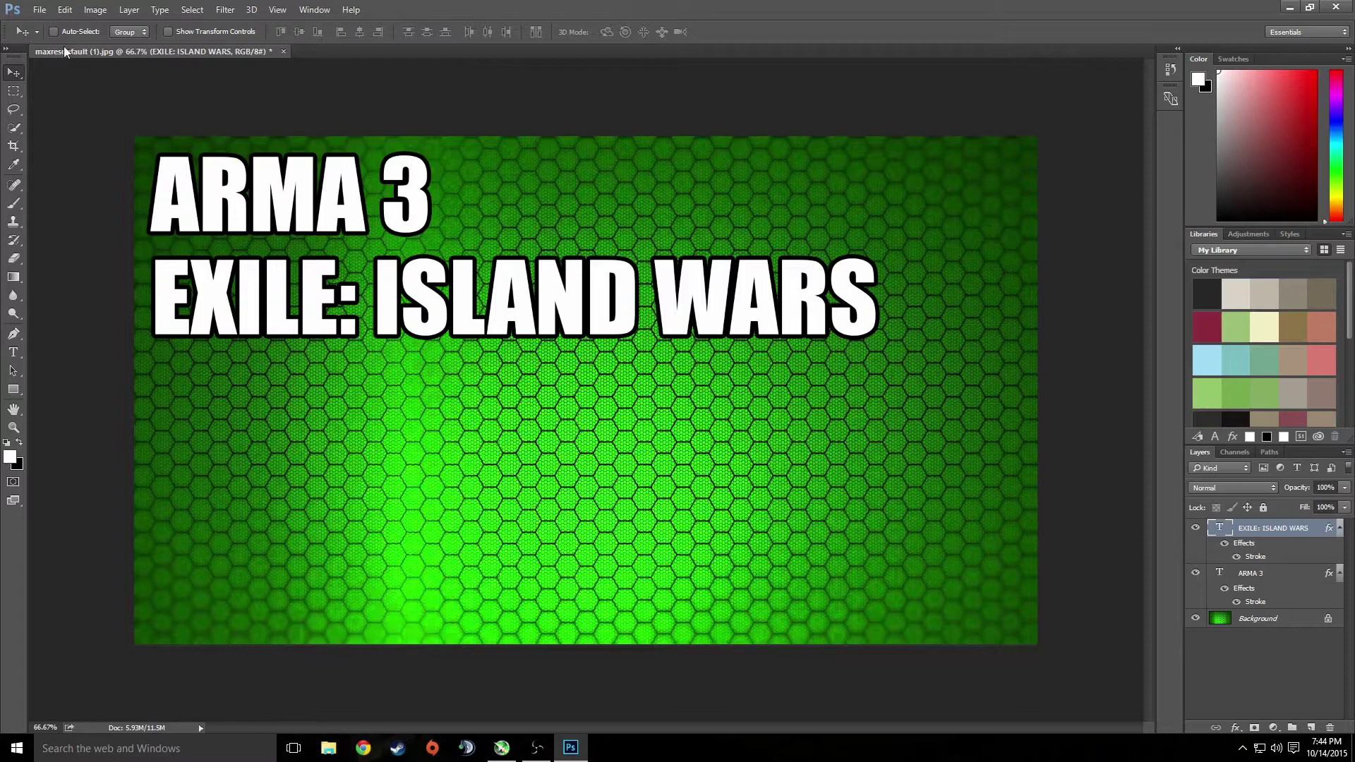
# Open ArmaThumbnail2.png as a second document instead.
pyautogui.click(40, 11)
pyautogui.click(55, 38)
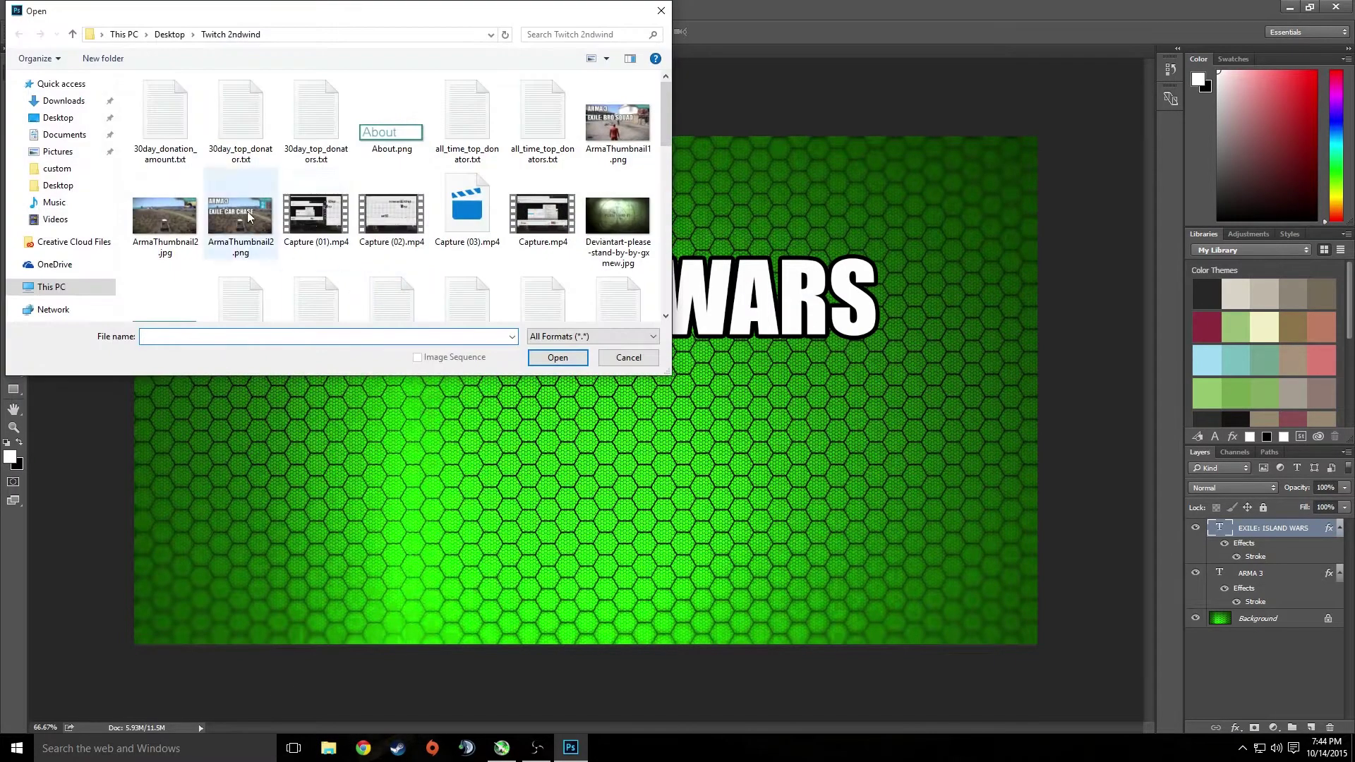
pyautogui.click(557, 357)
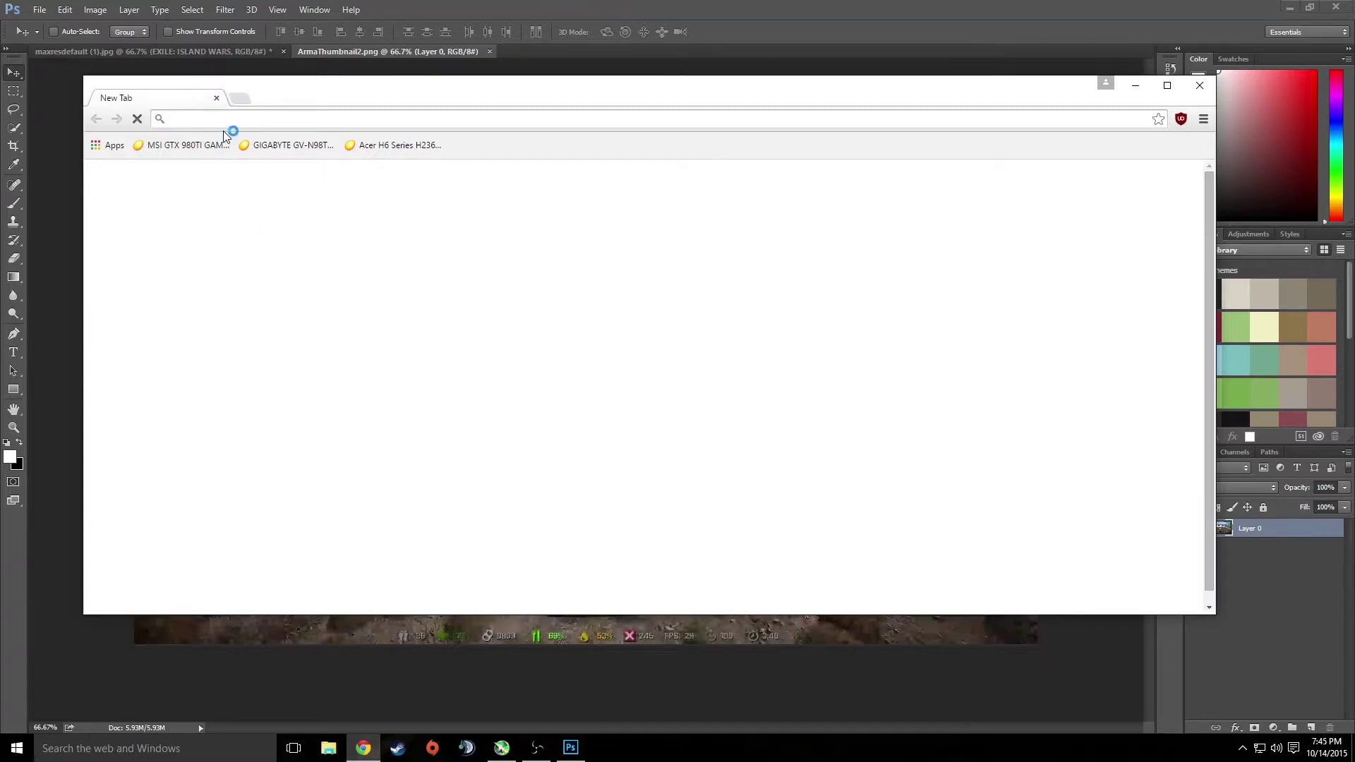
# Search Google Images for 'minecraft creeper' and open the full-size standing creeper image.
pyautogui.write('minecraft')
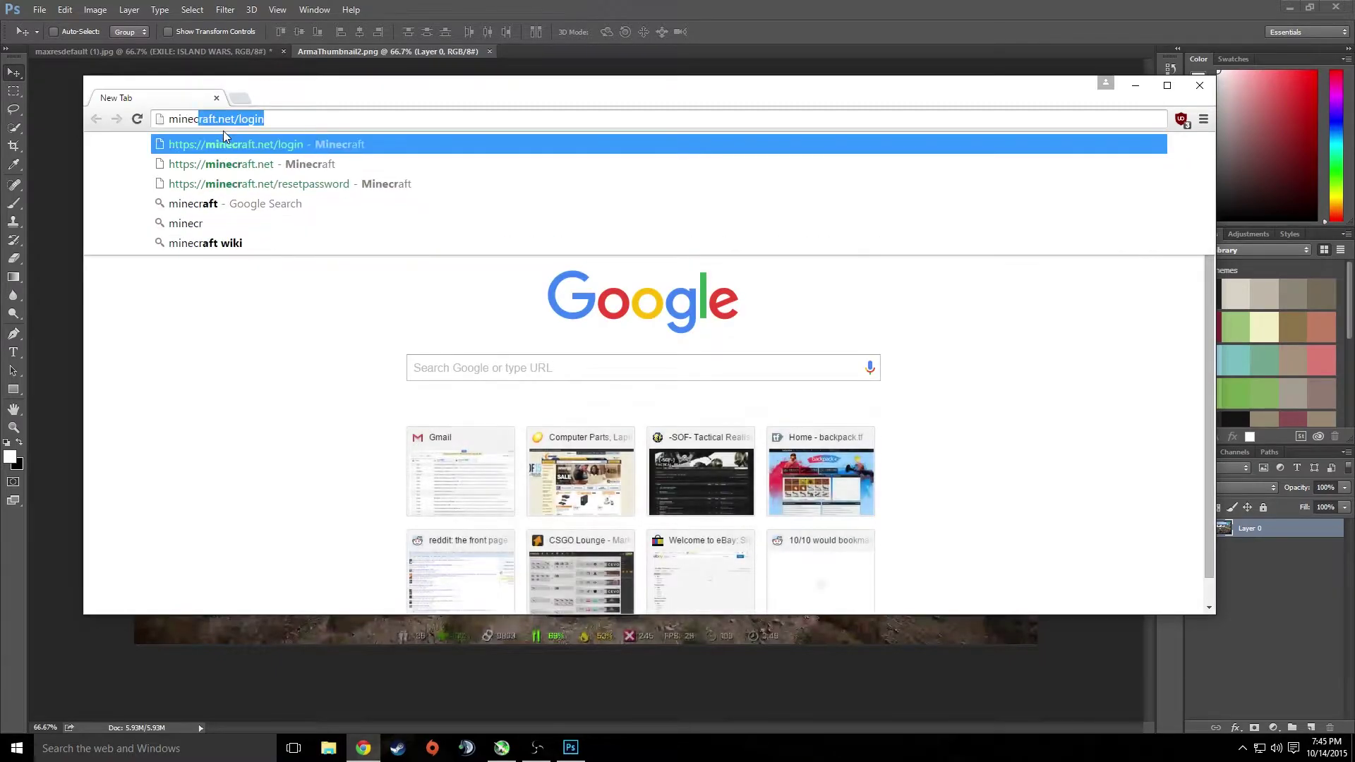
pyautogui.write(' cre')
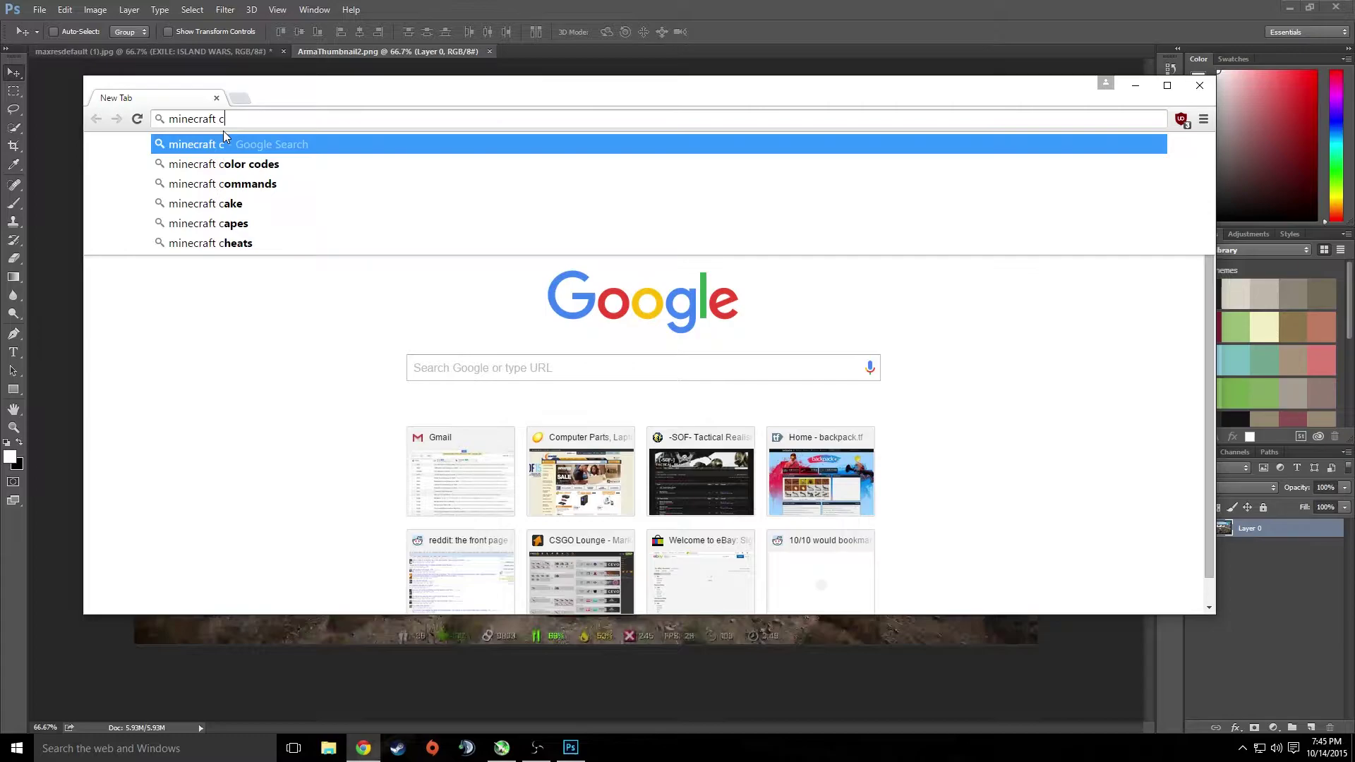
pyautogui.write('eper')
pyautogui.press('Return')
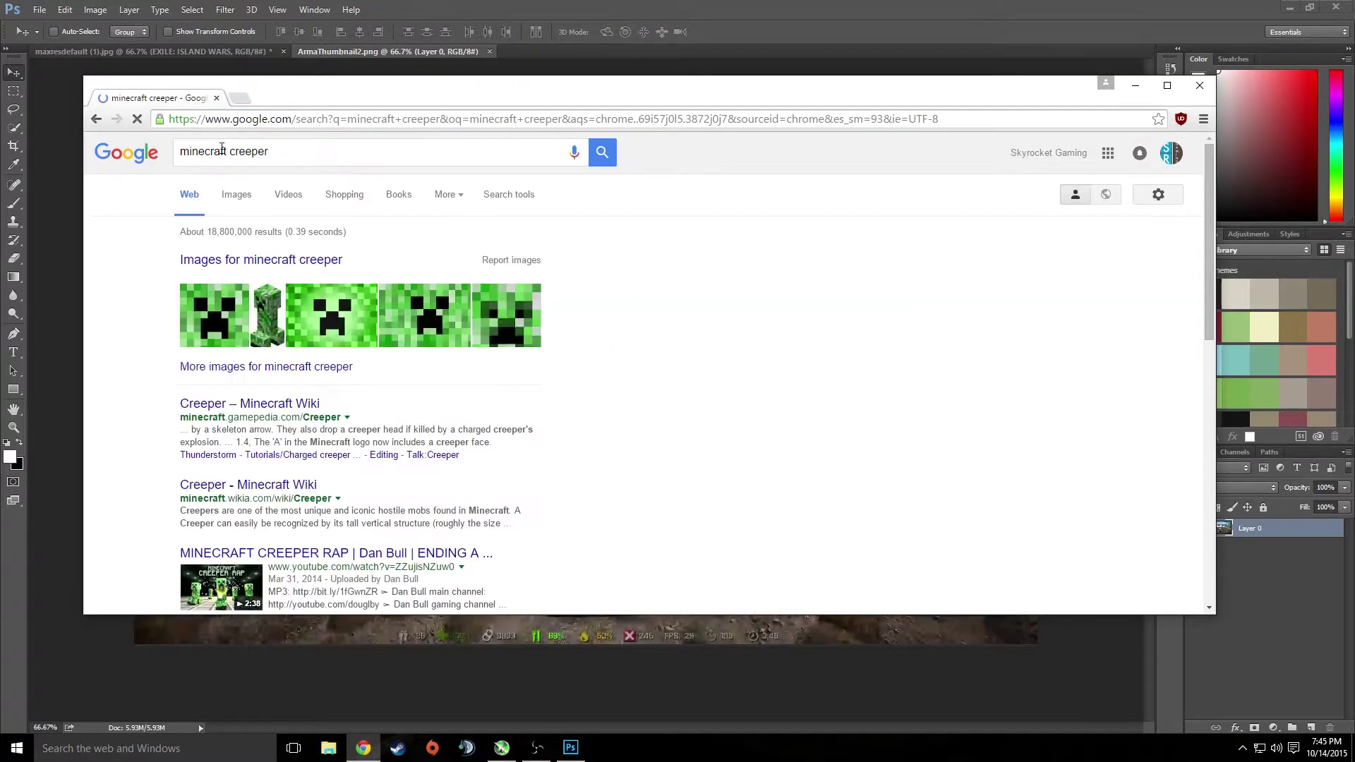
pyautogui.click(242, 203)
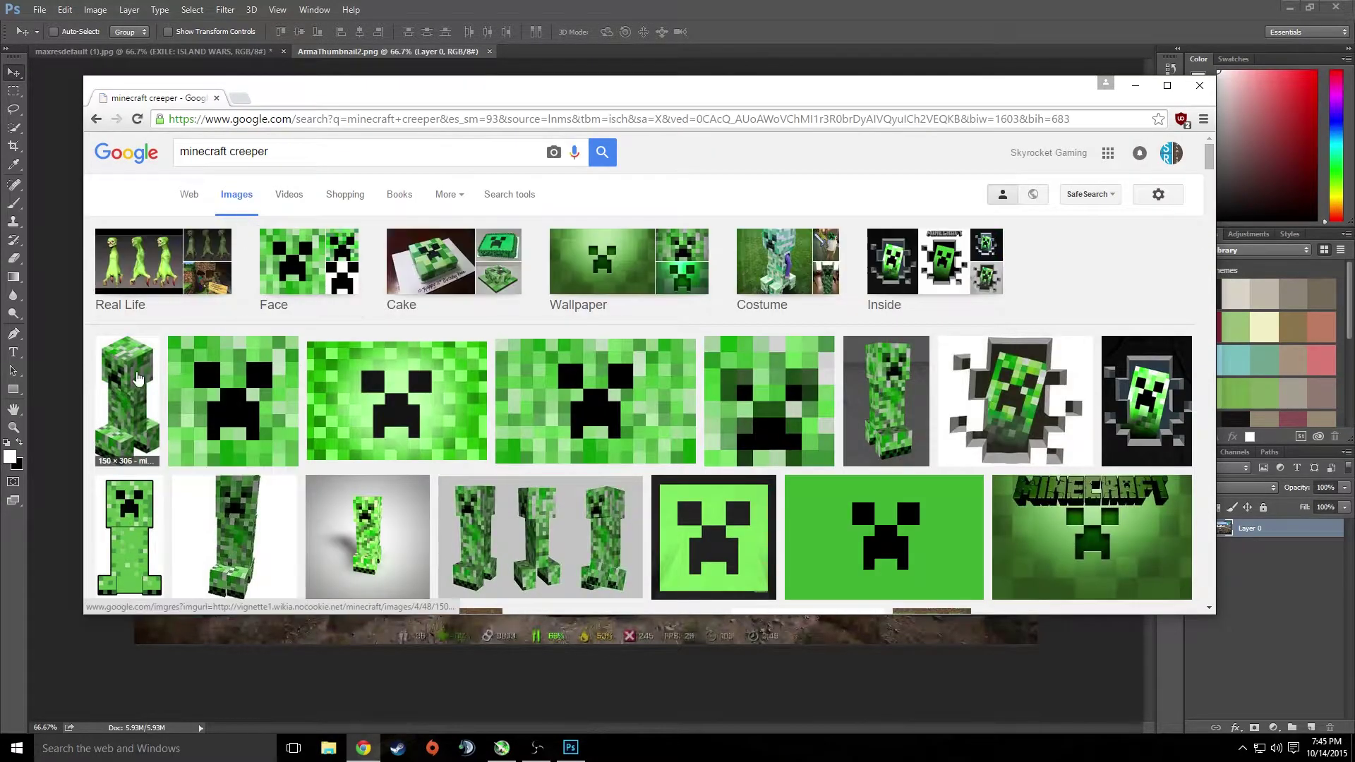
pyautogui.click(127, 388)
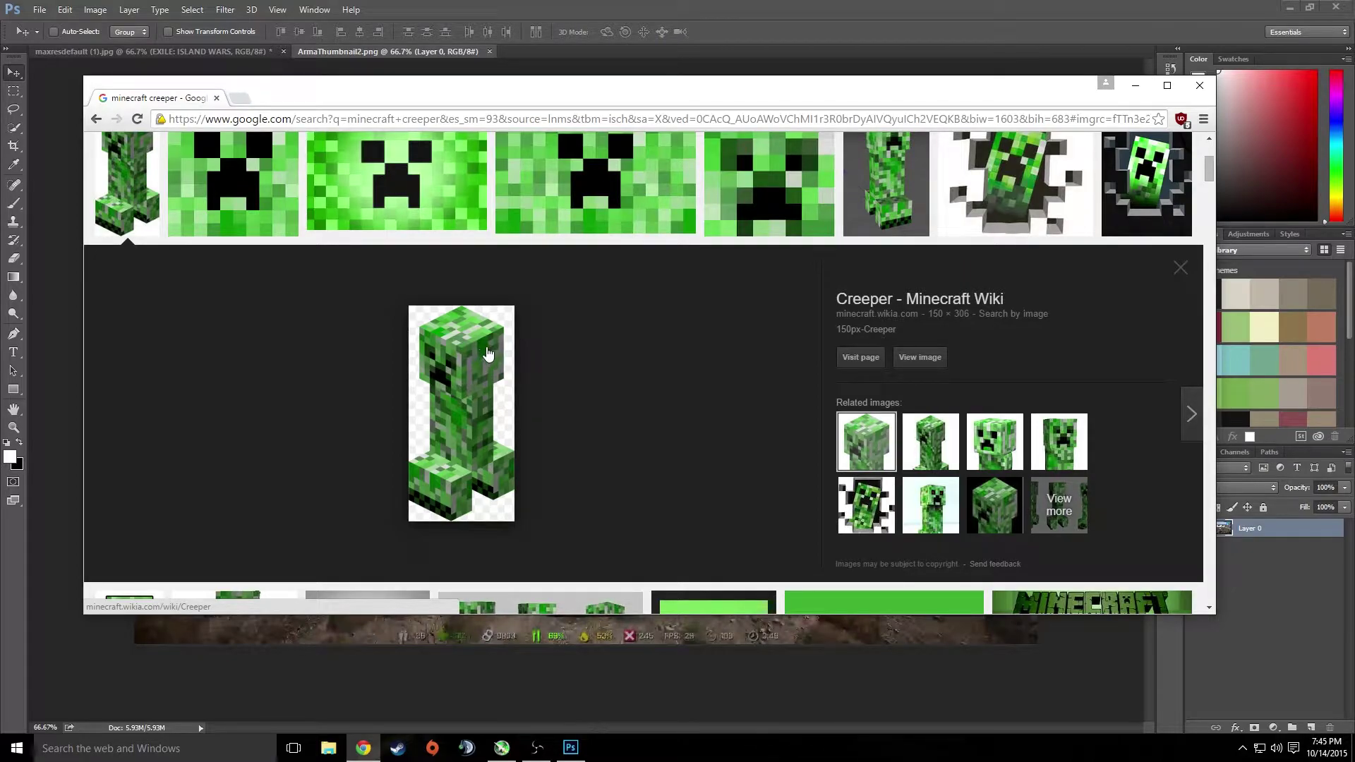
pyautogui.click(919, 357)
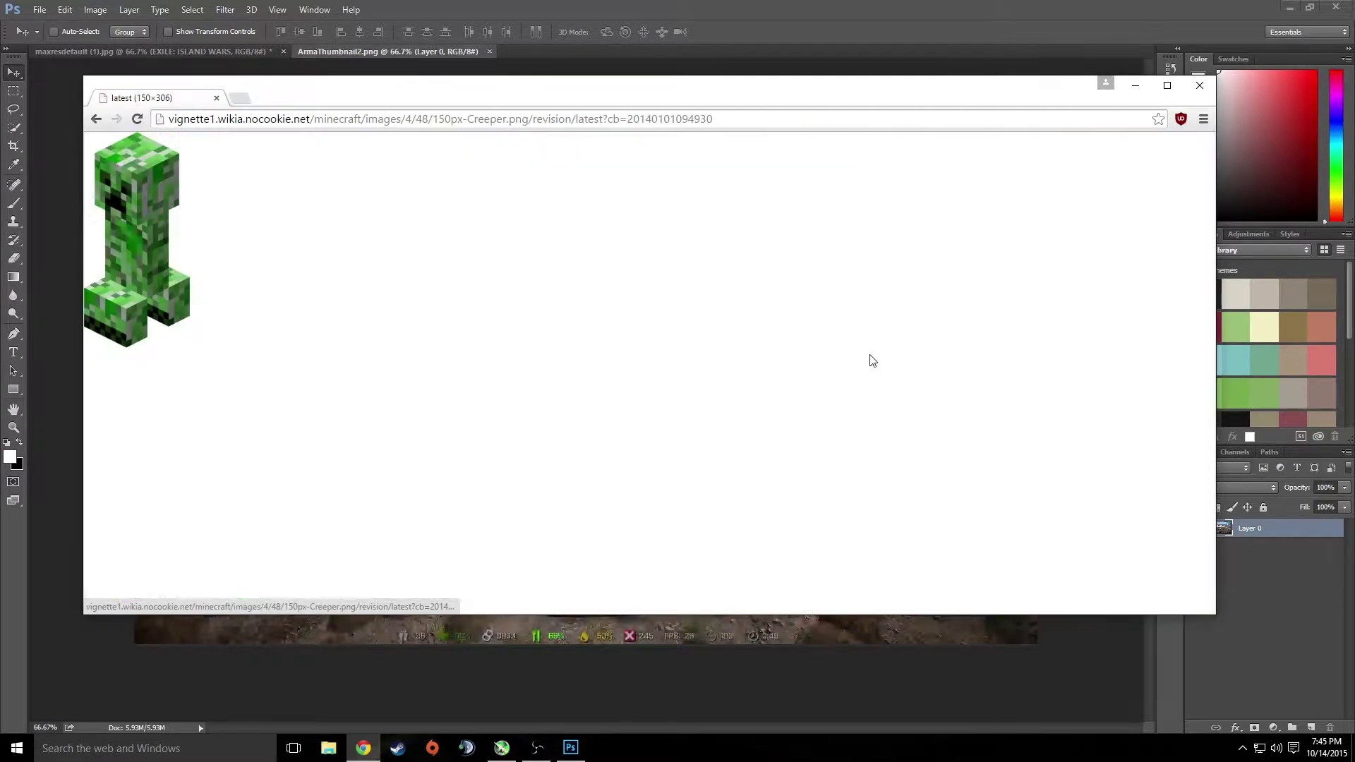
# Save the creeper image as 150px-Creeper.png in the Desktop ff folder.
pyautogui.rightClick(222, 232)
pyautogui.click(282, 297)
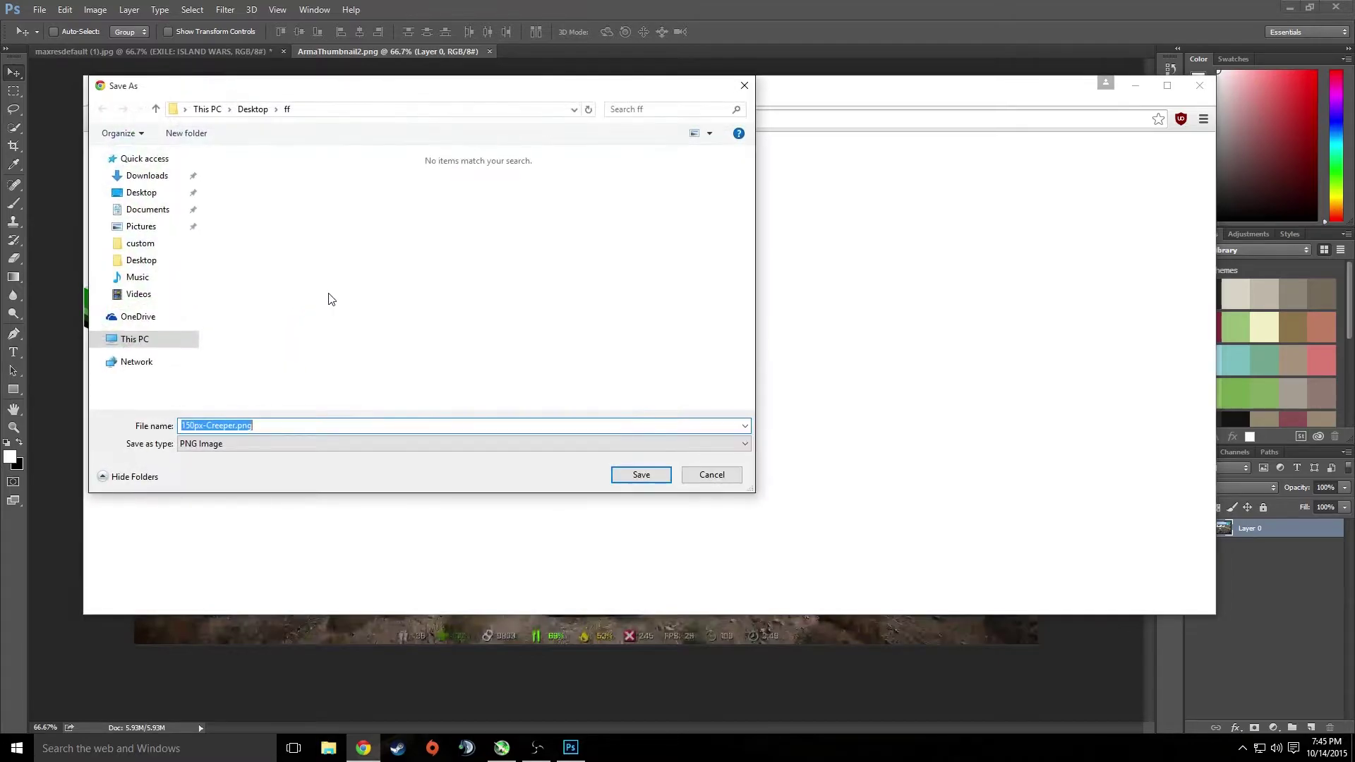
pyautogui.click(224, 205)
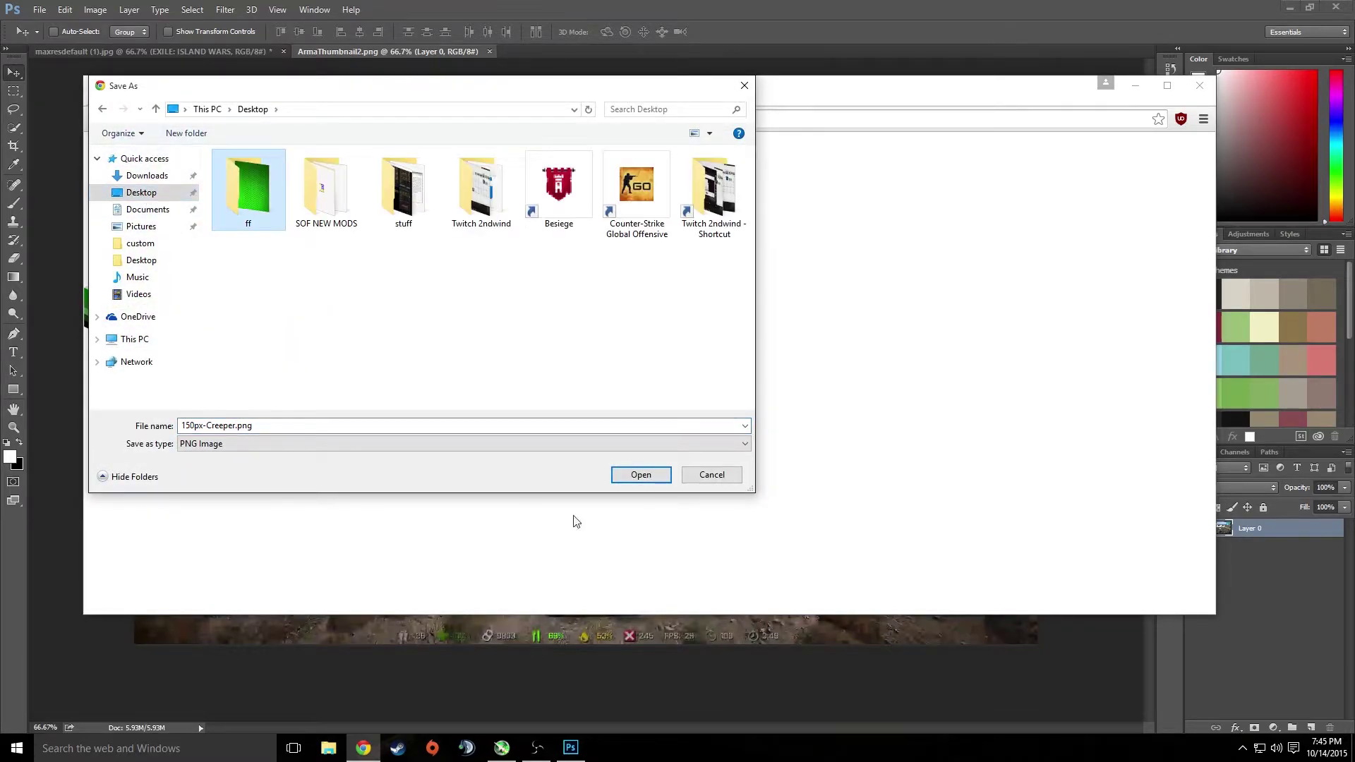
pyautogui.click(639, 475)
pyautogui.click(641, 476)
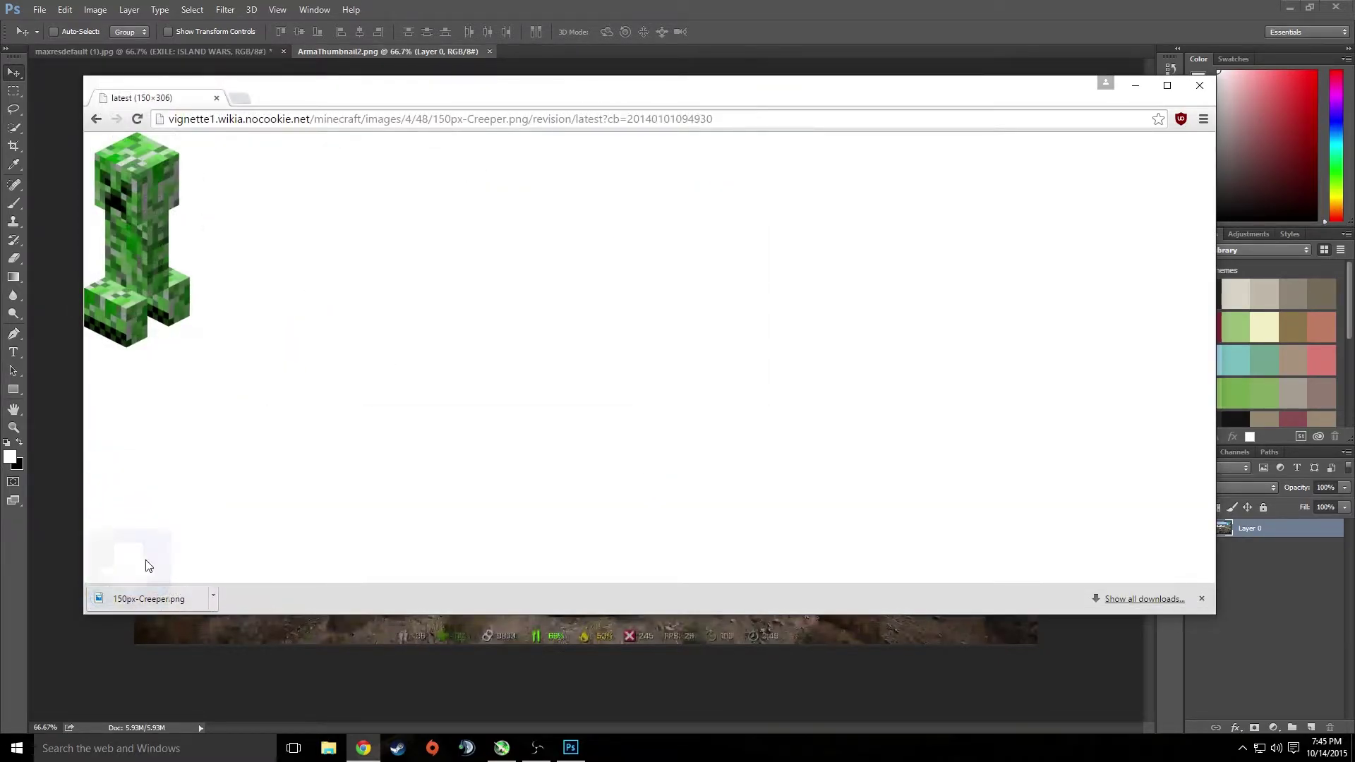
pyautogui.click(1135, 86)
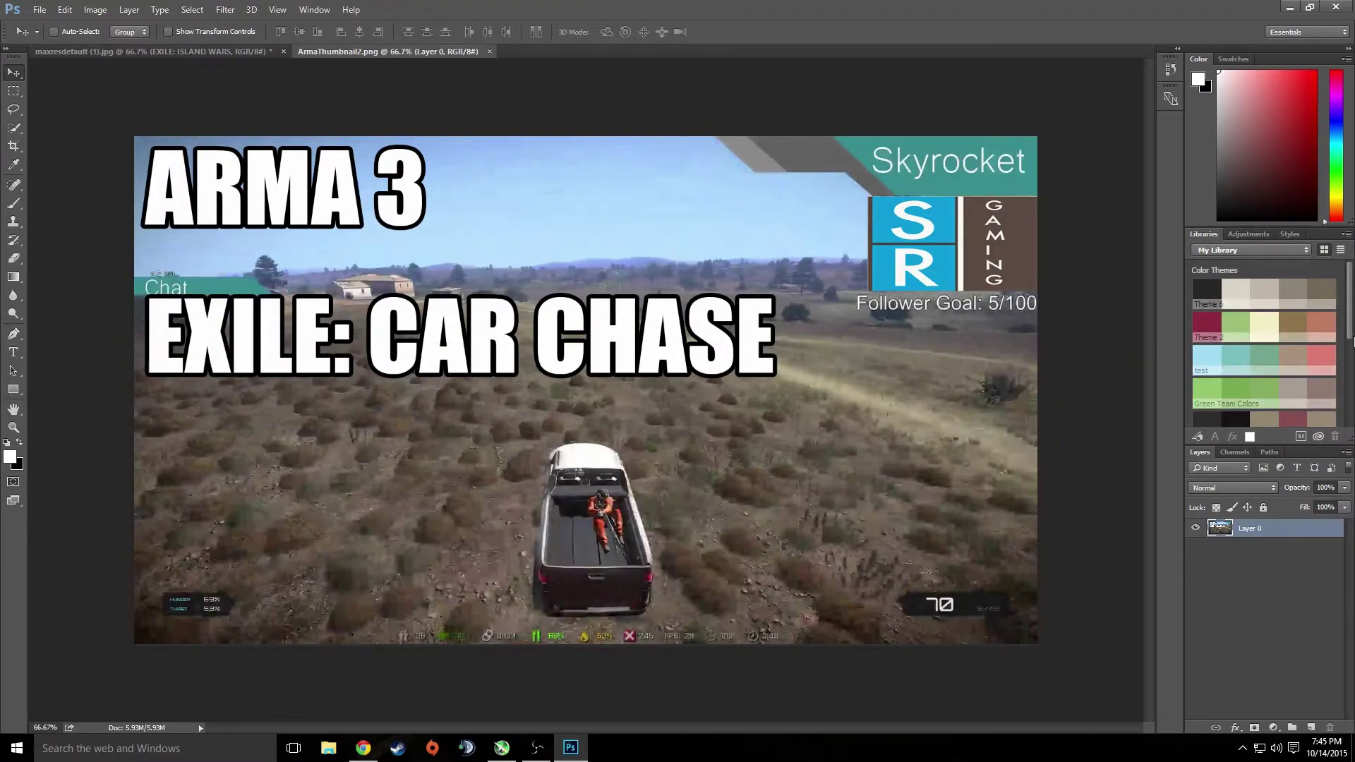
# Drag 150px-Creeper.png from the ff folder window onto the ArmaThumbnail2.png canvas.
pyautogui.doubleClick(1204, 12)
pyautogui.moveTo(1134, 31); pyautogui.dragTo(1049, 20)
pyautogui.doubleClick(1312, 250)
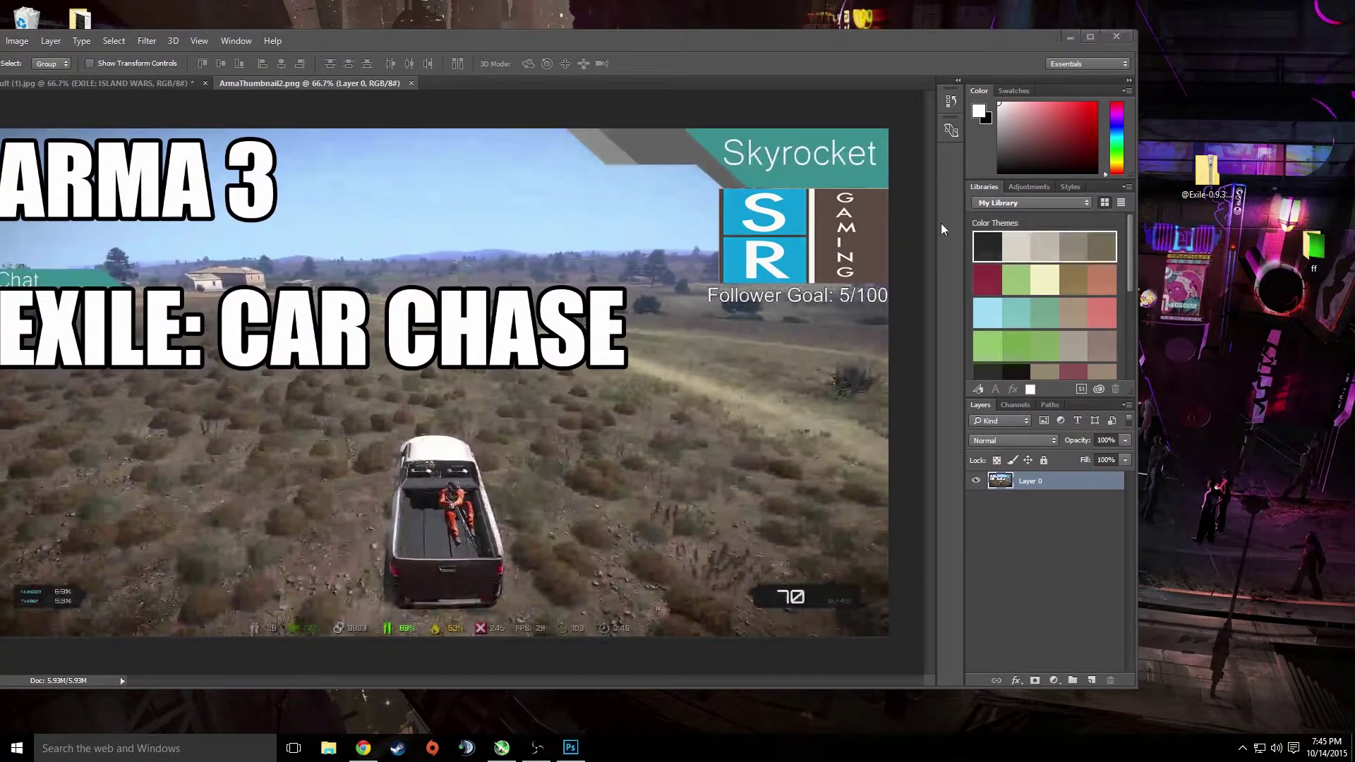
pyautogui.moveTo(557, 143); pyautogui.dragTo(1354, 371)
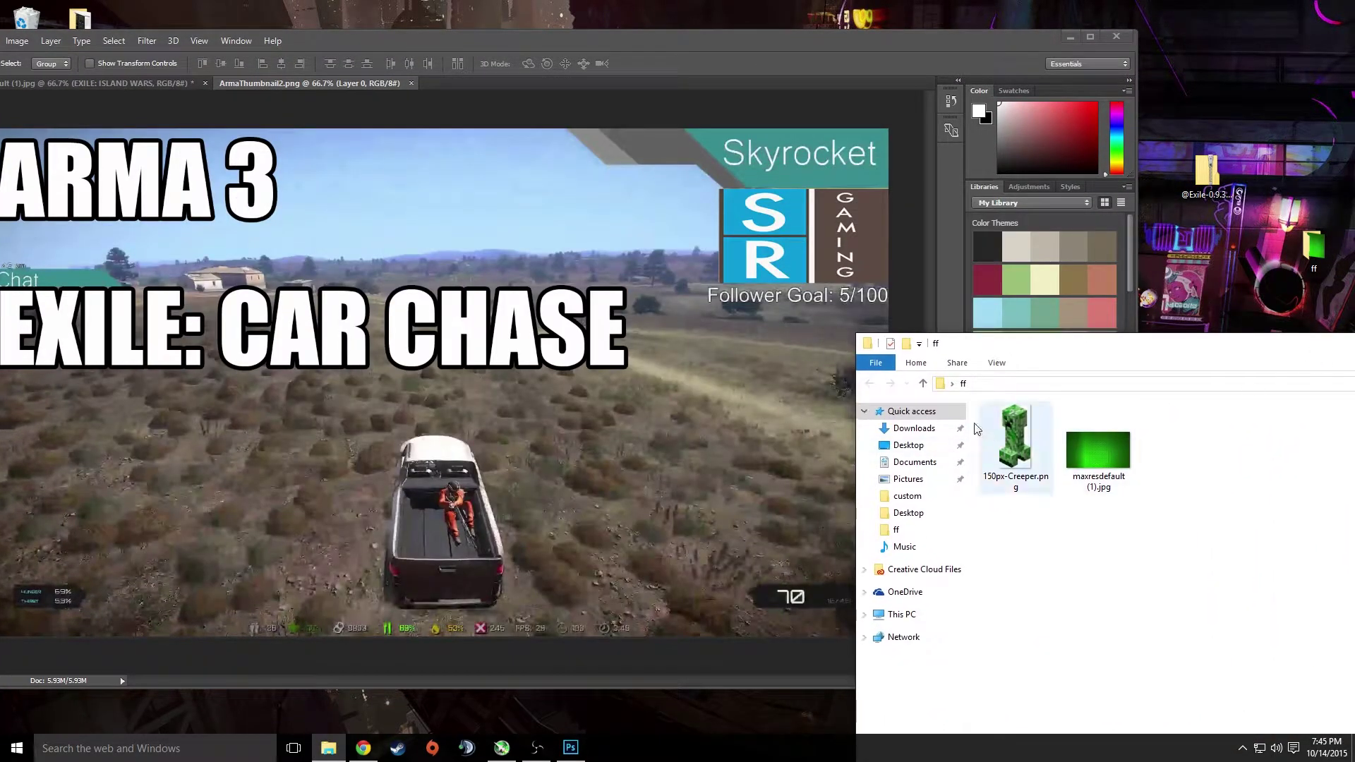
pyautogui.moveTo(1015, 437); pyautogui.dragTo(643, 493)
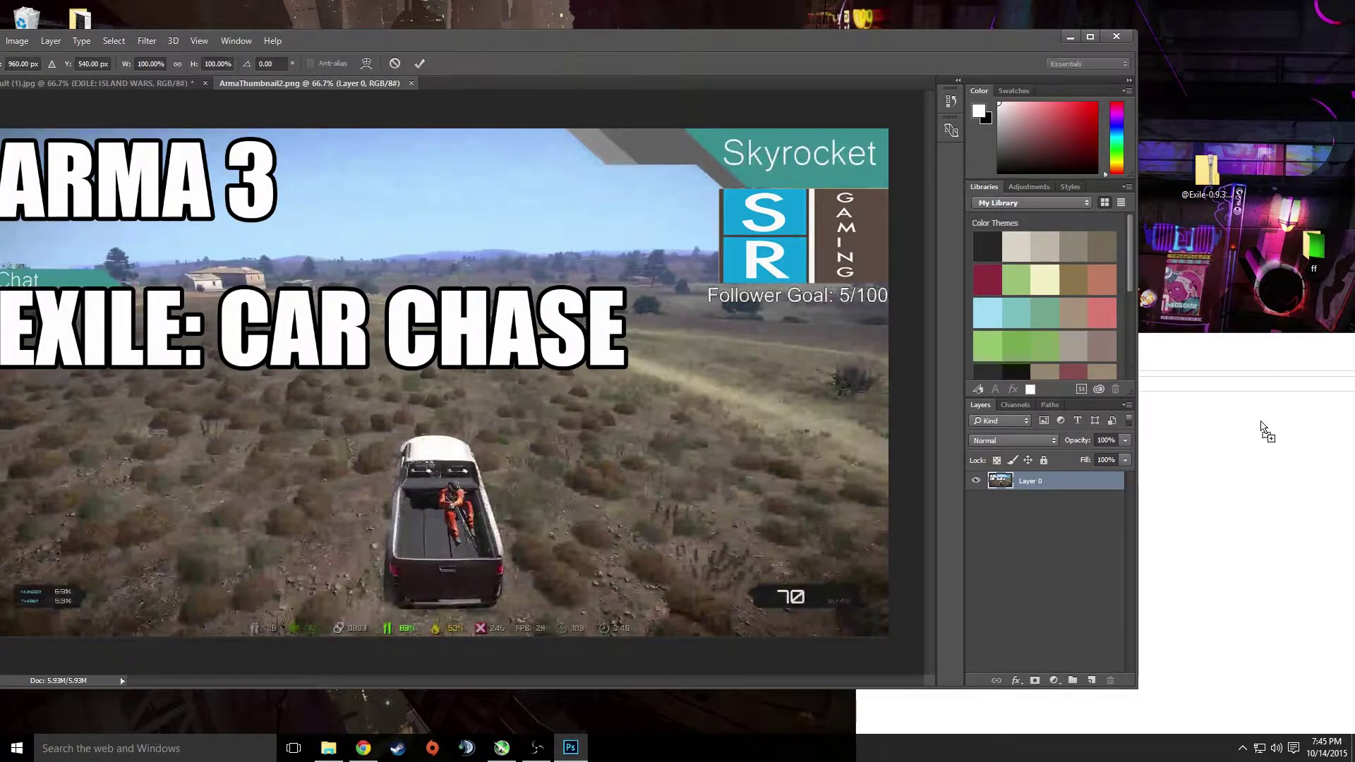
pyautogui.click(1264, 429)
pyautogui.moveTo(624, 53); pyautogui.dragTo(869, 45)
# Scale the creeper to about 158% by 148% and place it lower right beside the truck.
pyautogui.click(1205, 40)
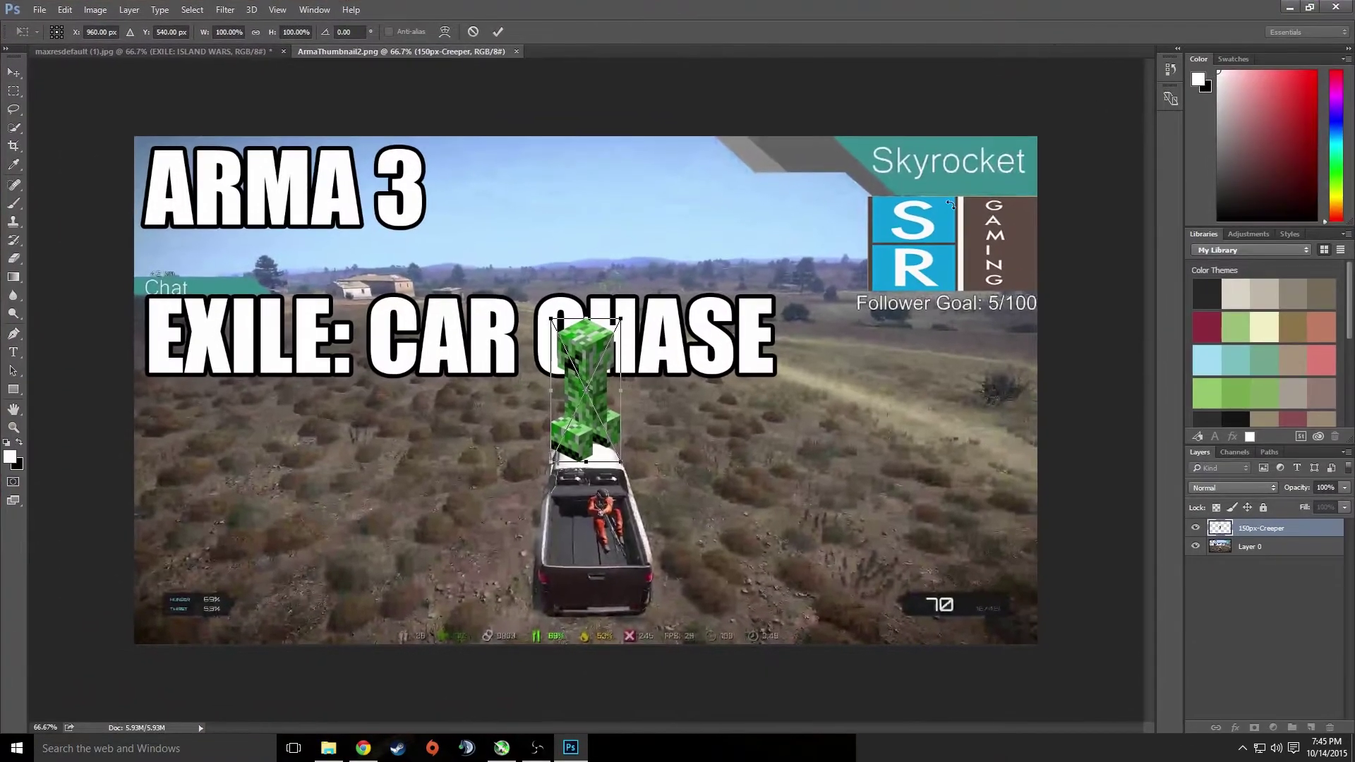
pyautogui.moveTo(586, 390); pyautogui.dragTo(689, 425)
pyautogui.moveTo(586, 394); pyautogui.dragTo(923, 493)
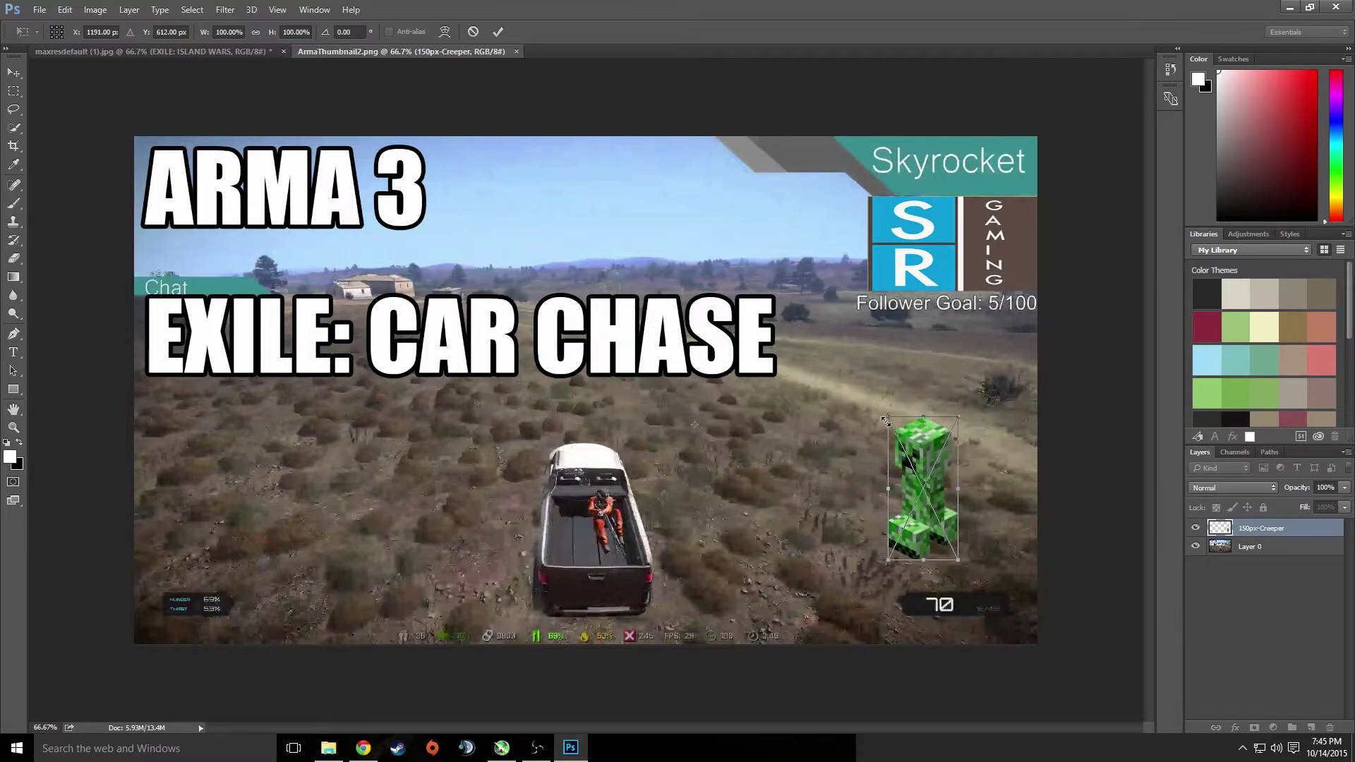
pyautogui.moveTo(886, 418); pyautogui.dragTo(758, 277)
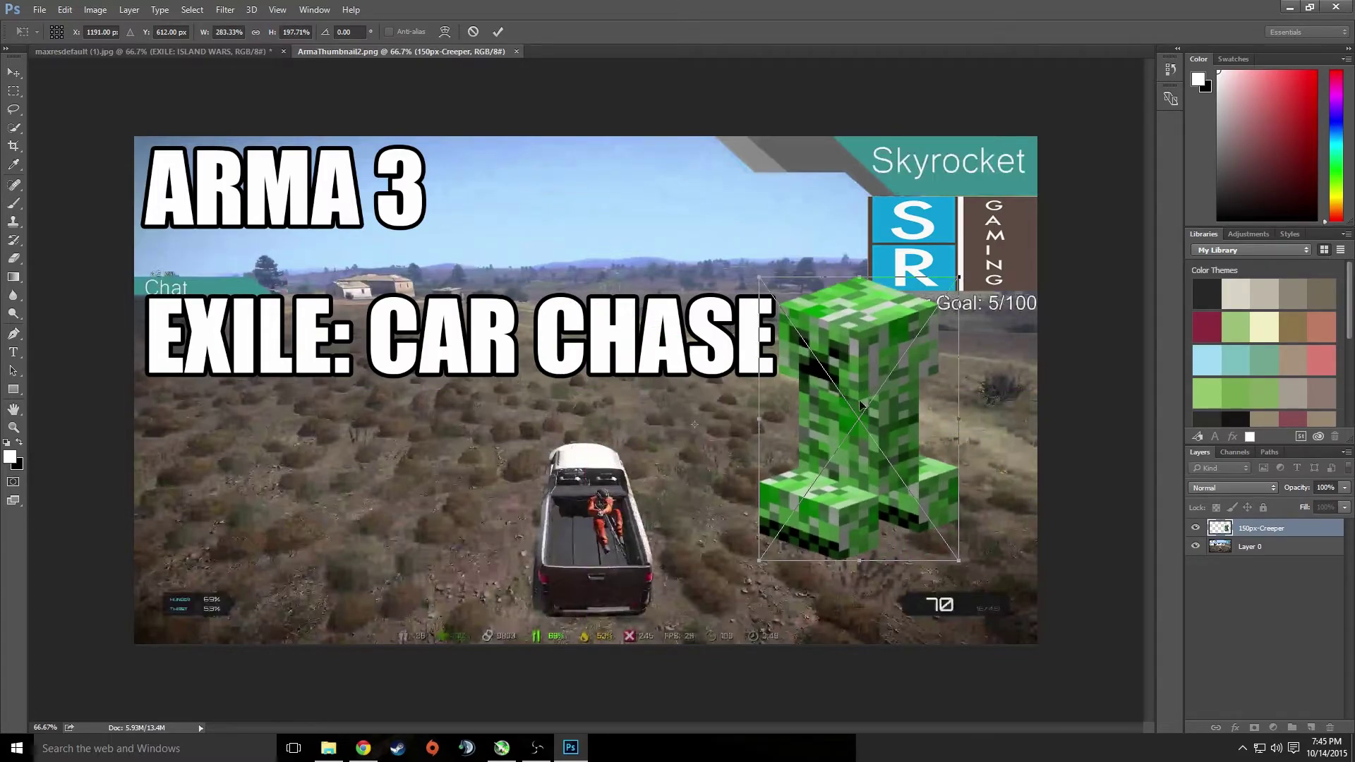
pyautogui.moveTo(816, 372); pyautogui.dragTo(845, 431)
pyautogui.moveTo(788, 337); pyautogui.dragTo(874, 408)
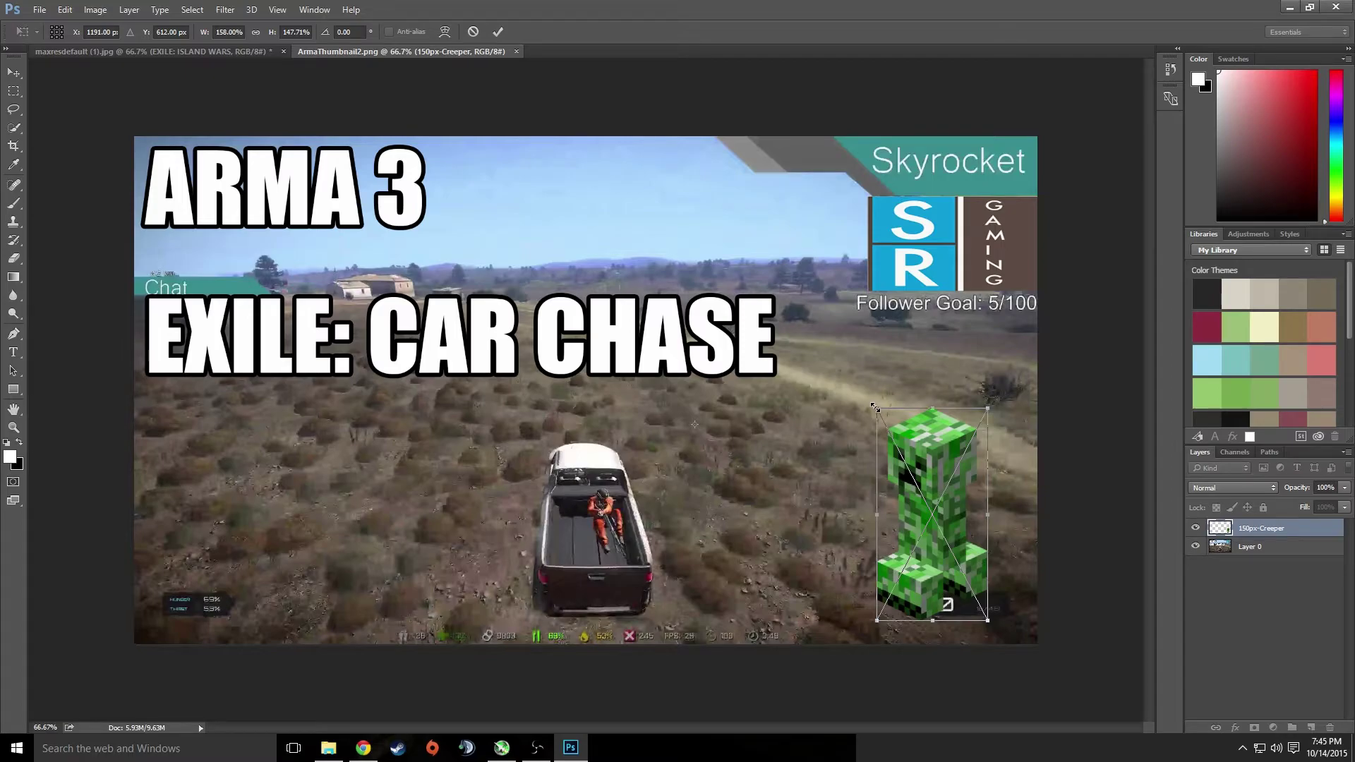
pyautogui.moveTo(937, 460); pyautogui.dragTo(324, 468)
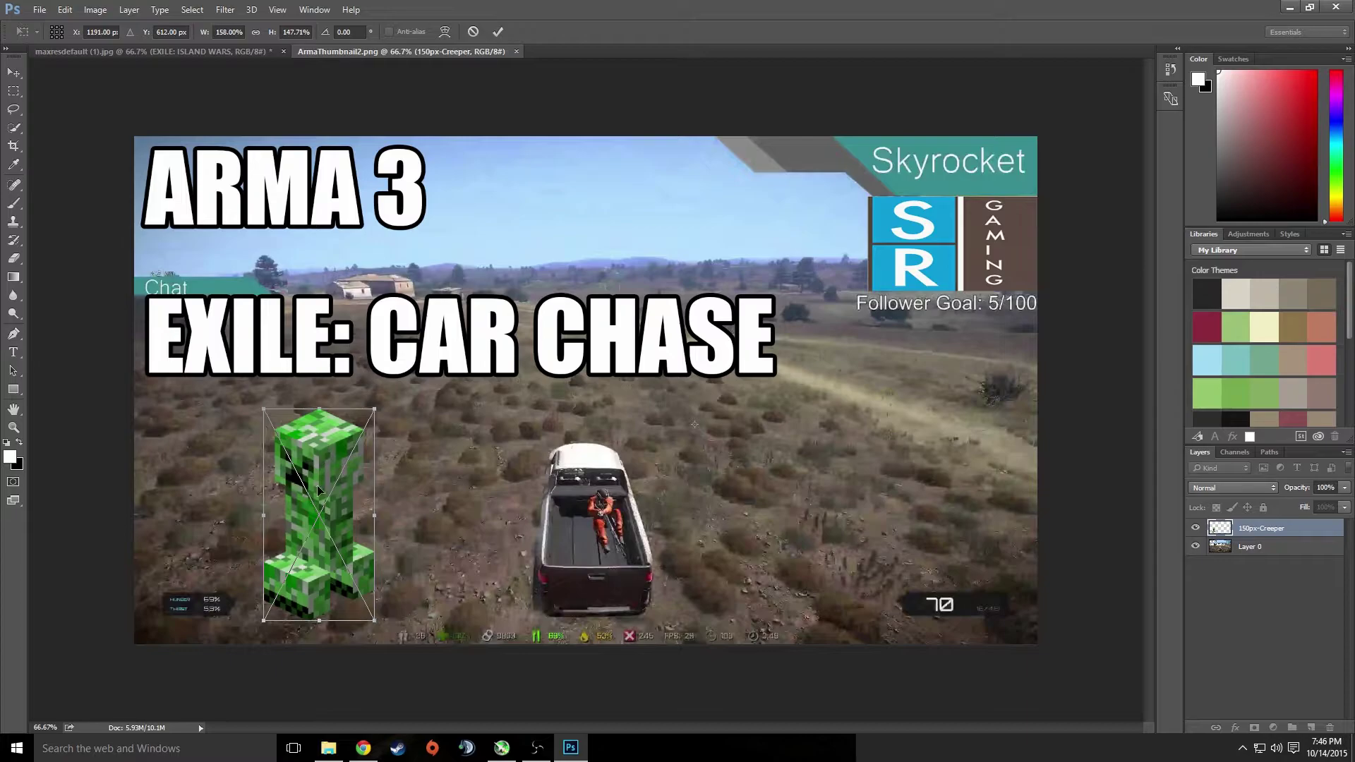
pyautogui.moveTo(319, 489); pyautogui.dragTo(933, 460)
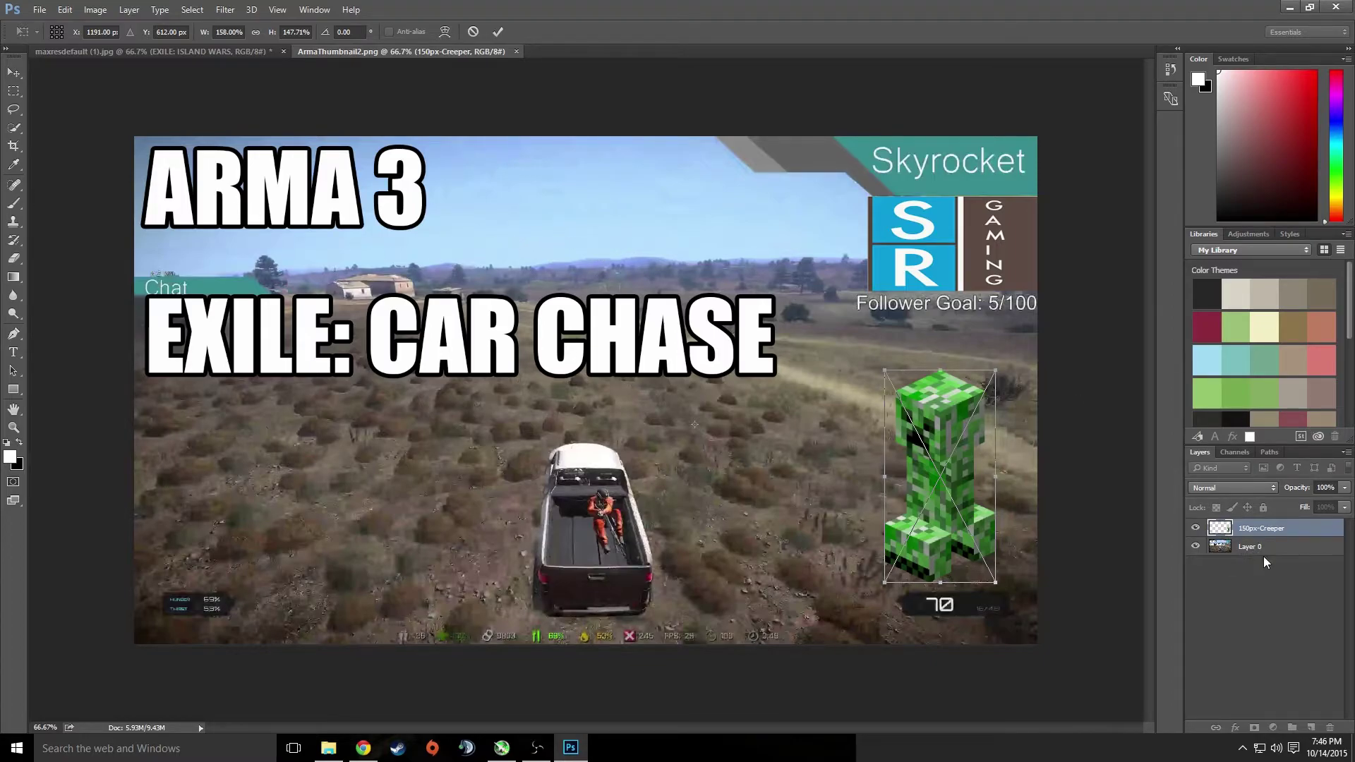
# In the green hex document, hide the EXILE: ISLAND WARS and ARMA 3 text layers.
pyautogui.click(202, 49)
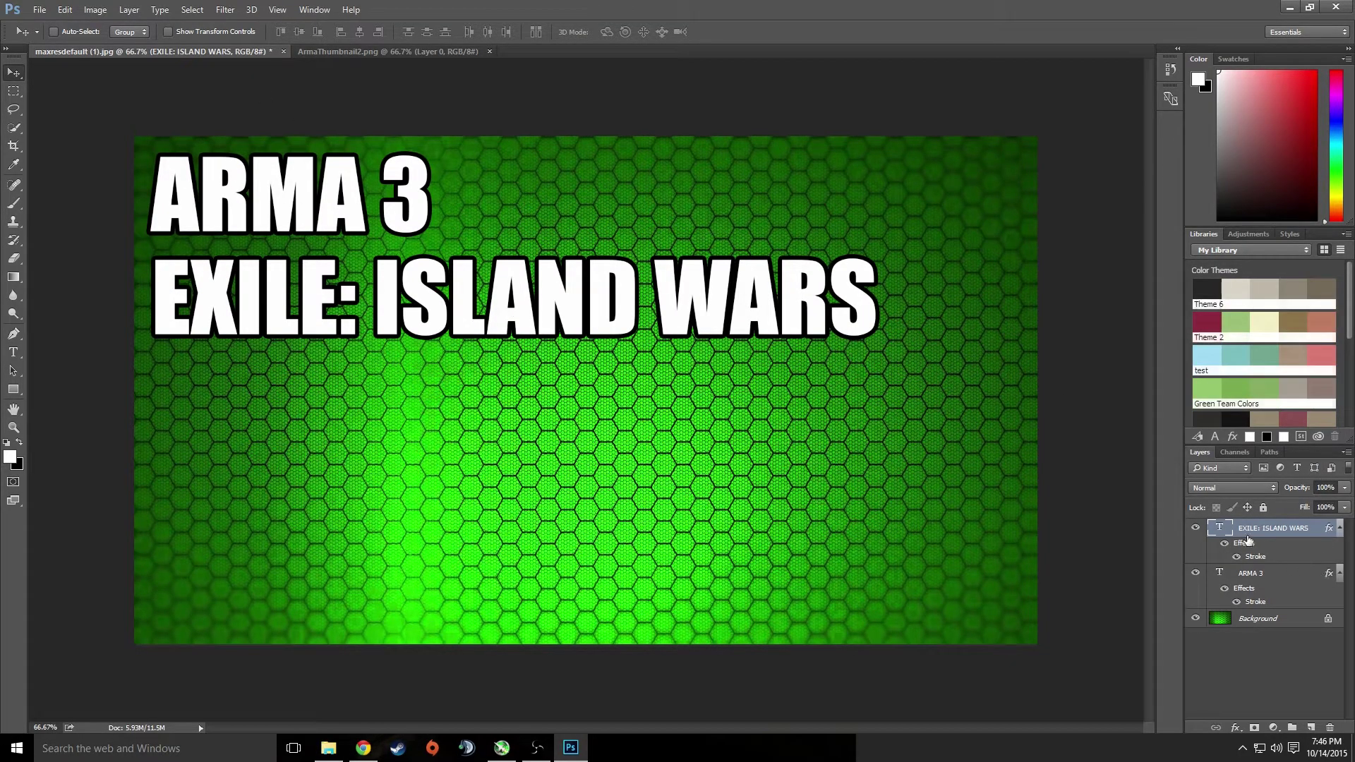
pyautogui.click(1195, 528)
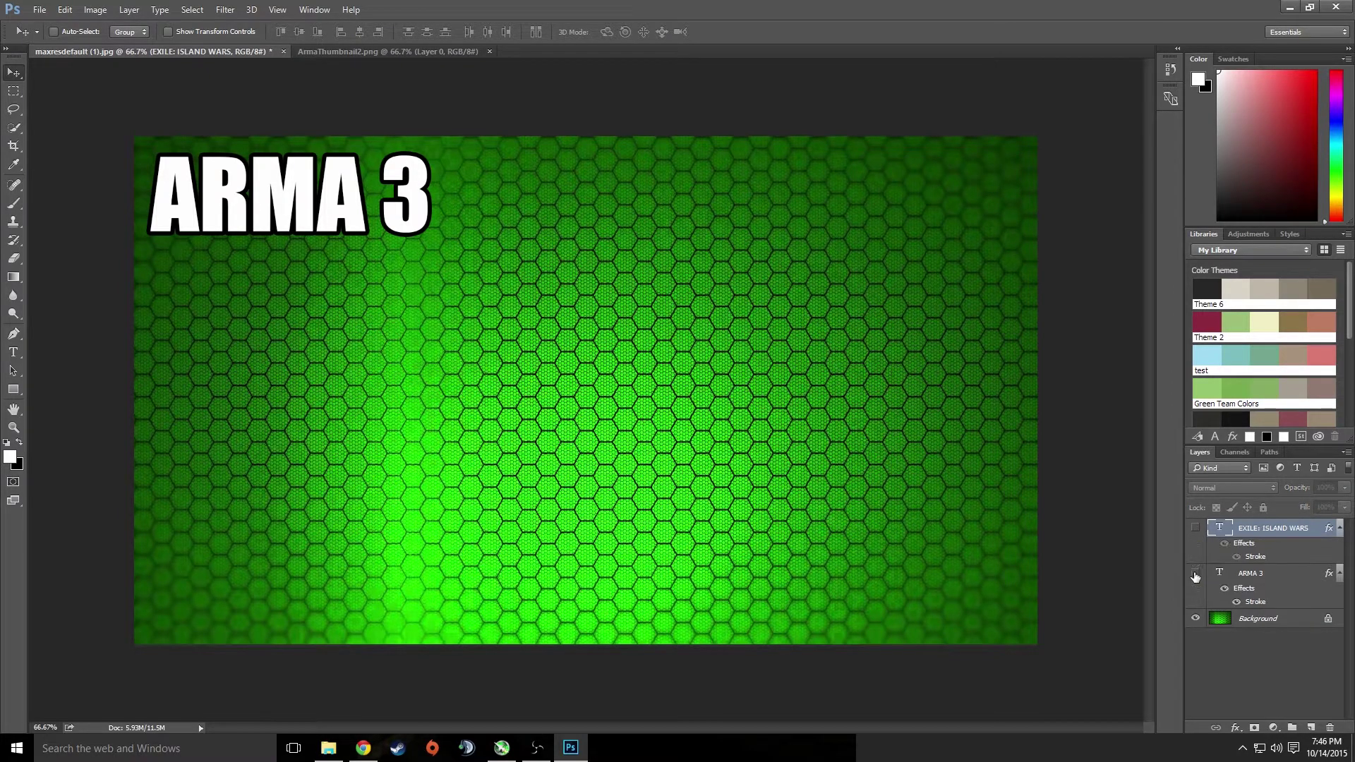
pyautogui.click(1195, 573)
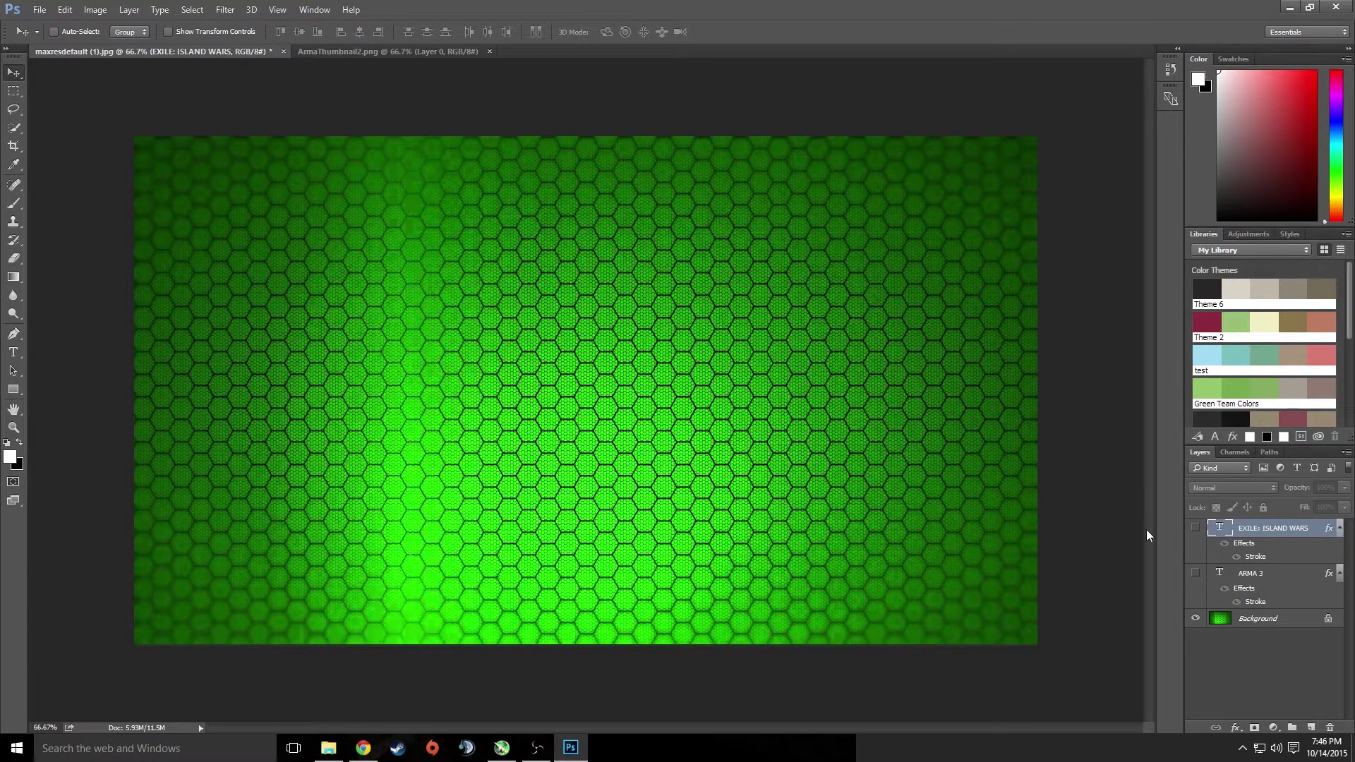
# Duplicate the Background layer as Background copy.
pyautogui.click(1248, 621)
pyautogui.moveTo(1248, 623); pyautogui.dragTo(1239, 731)
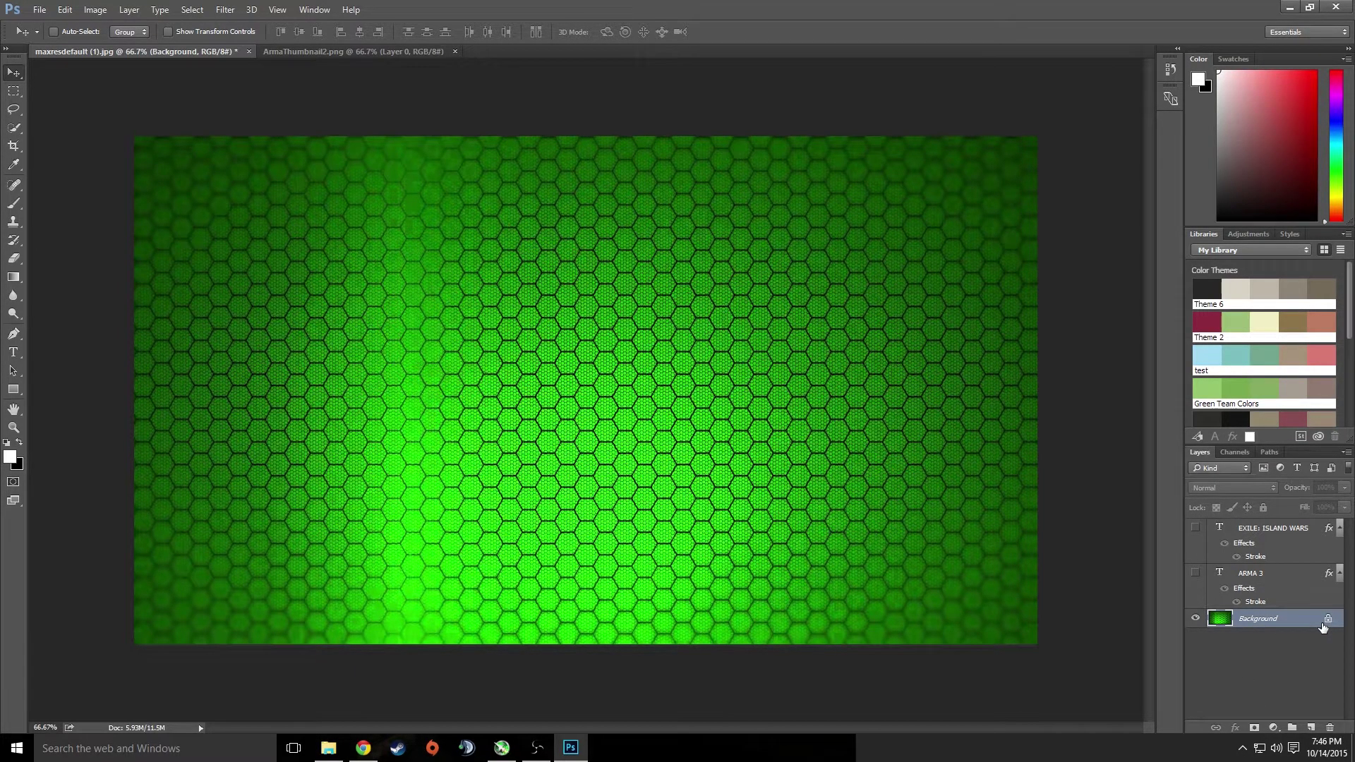
pyautogui.hotkey('ctrl', 'j')
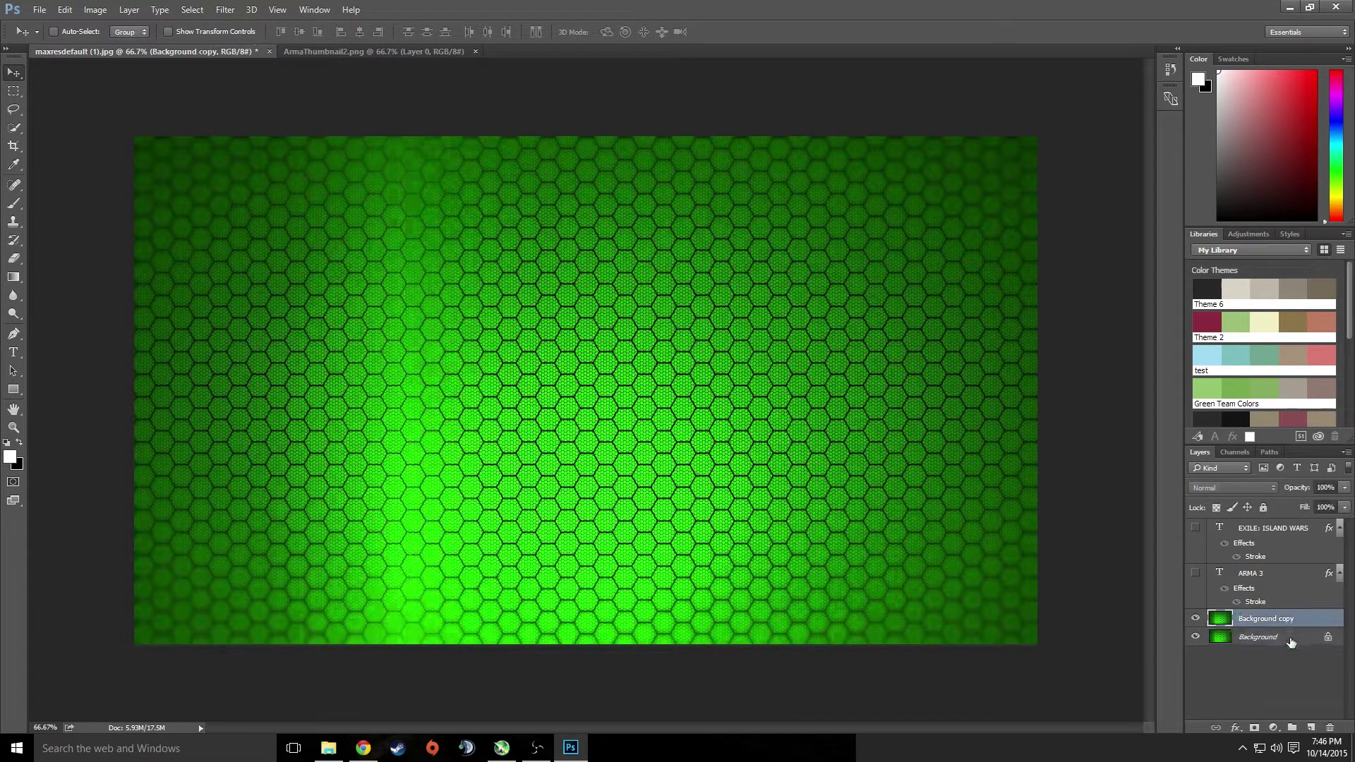
# Add a grey Color Overlay at Normal blend mode to the Background copy layer.
pyautogui.click(1289, 638)
pyautogui.click(1287, 620)
pyautogui.click(1236, 727)
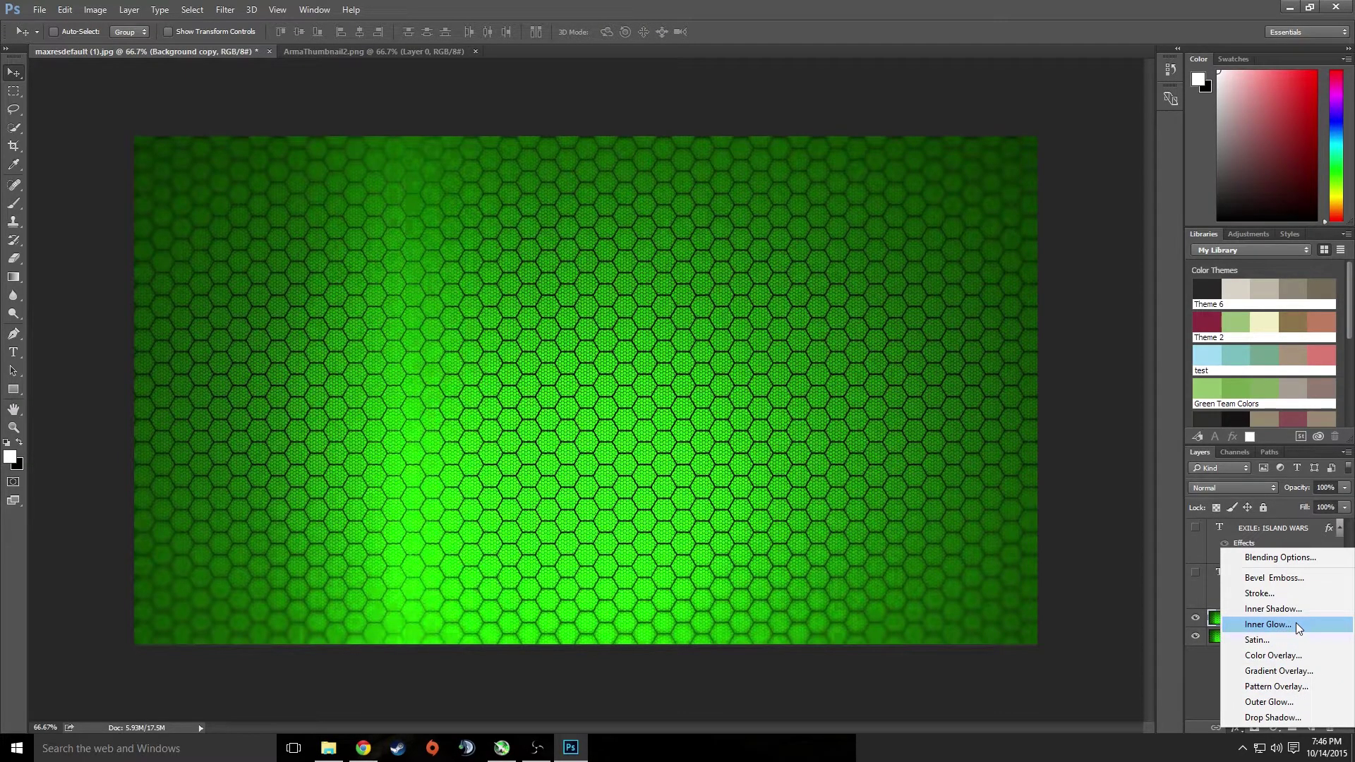
pyautogui.click(1291, 656)
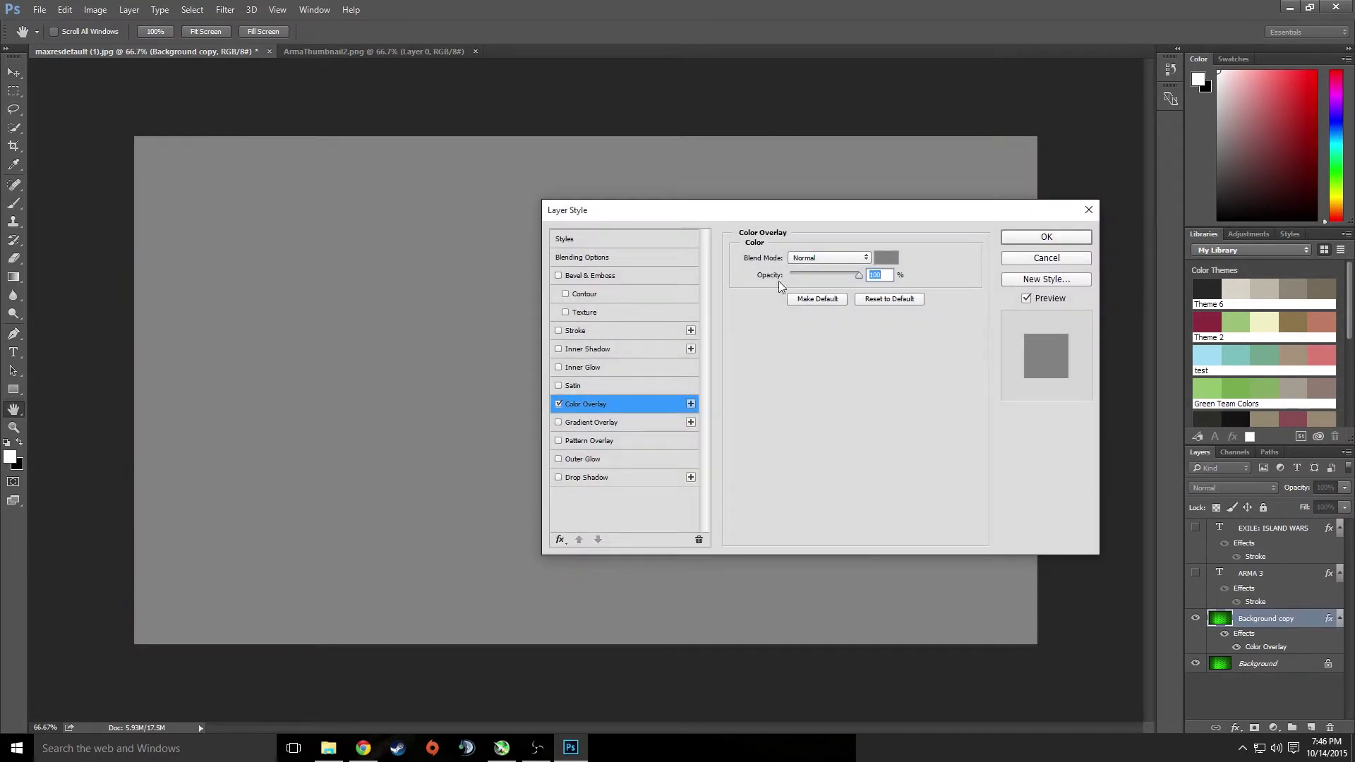
pyautogui.moveTo(722, 211); pyautogui.dragTo(714, 368)
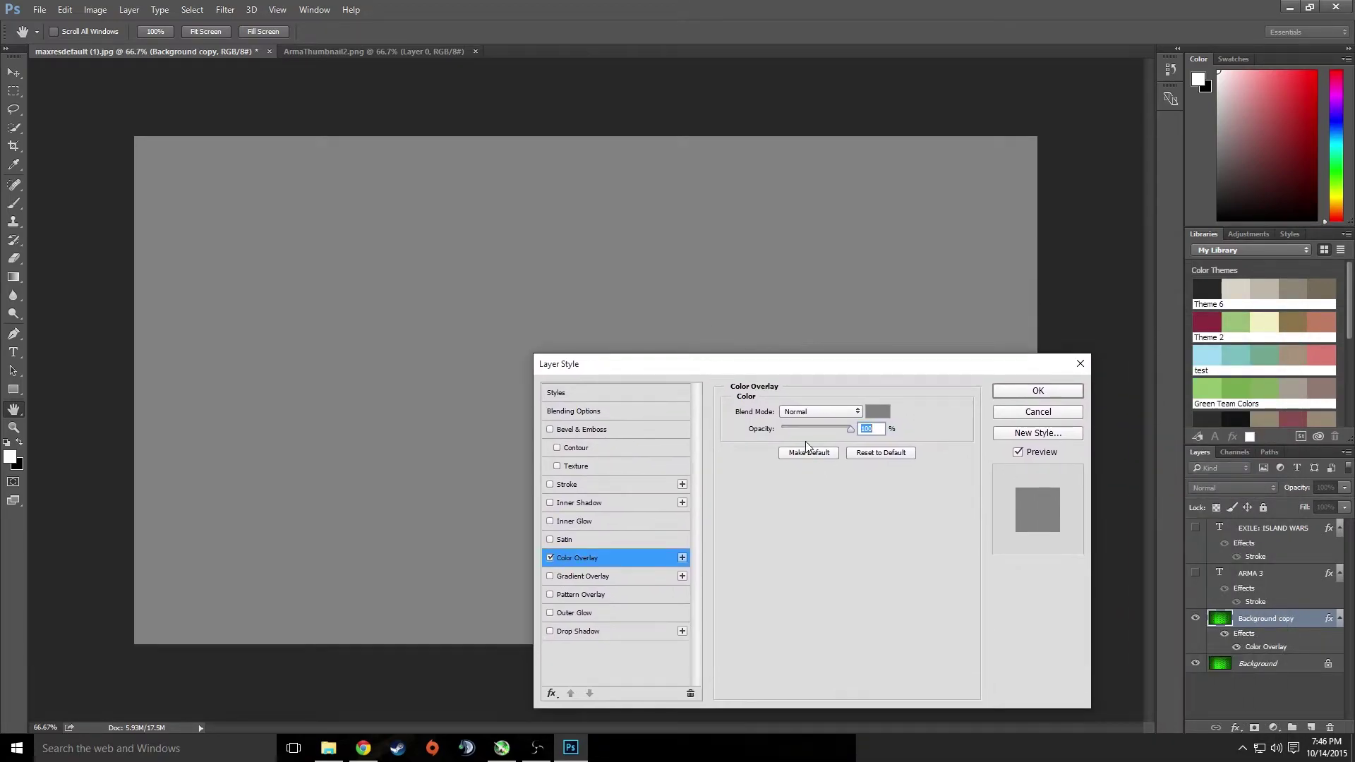
pyautogui.click(843, 419)
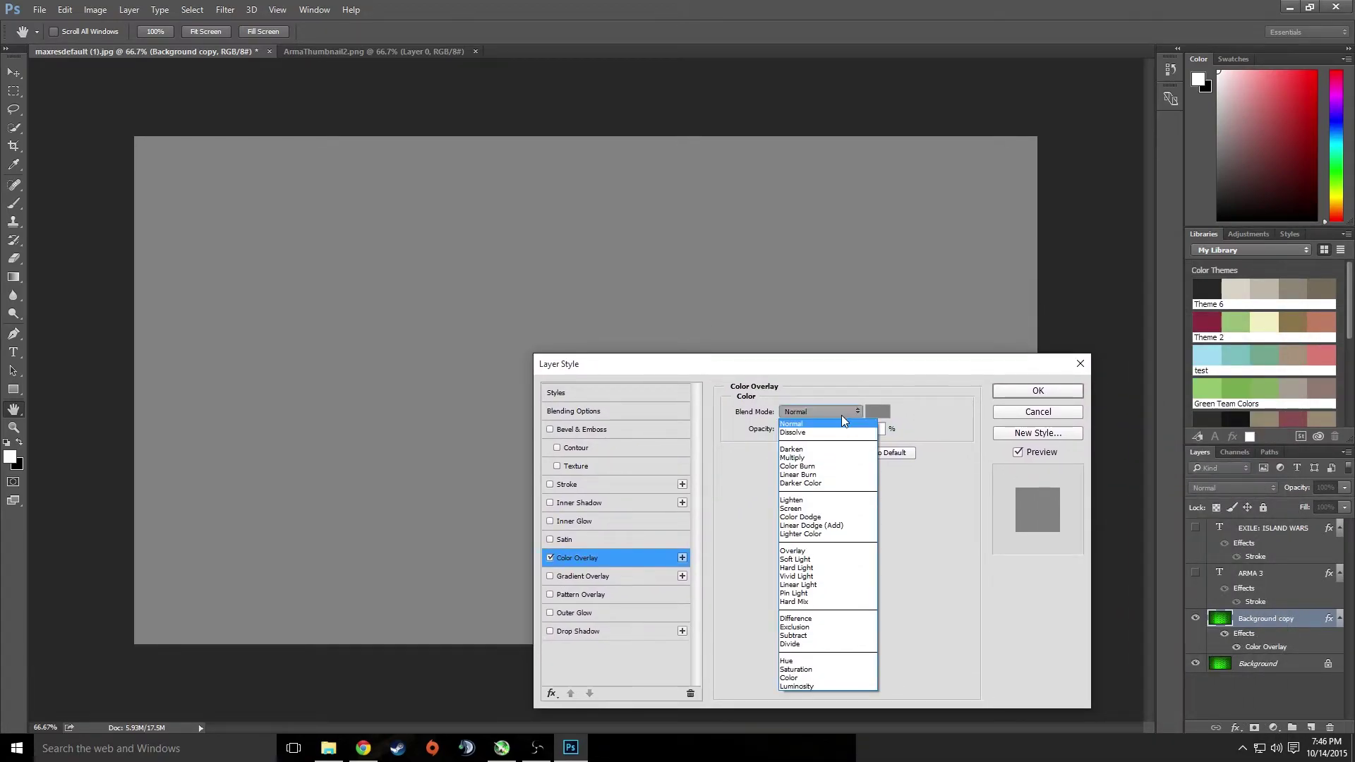
pyautogui.click(840, 424)
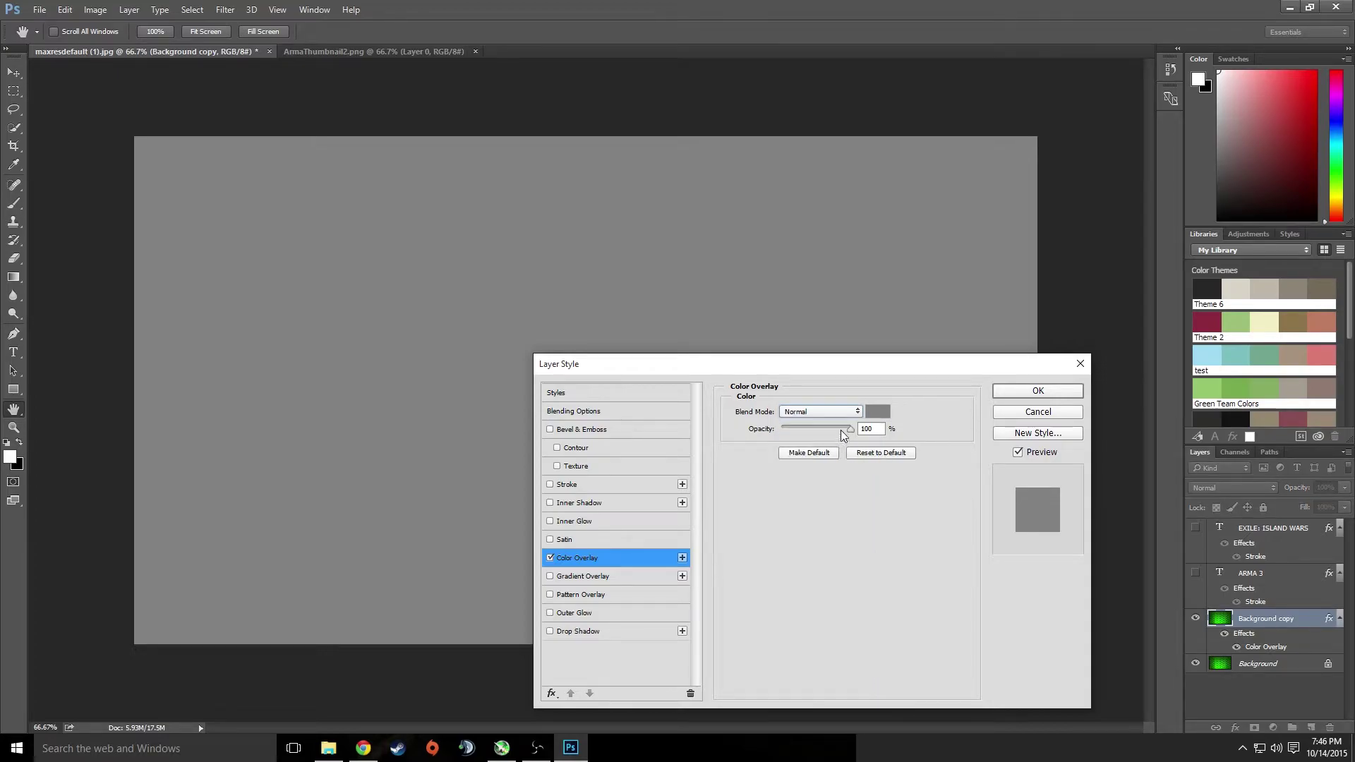
pyautogui.click(1010, 393)
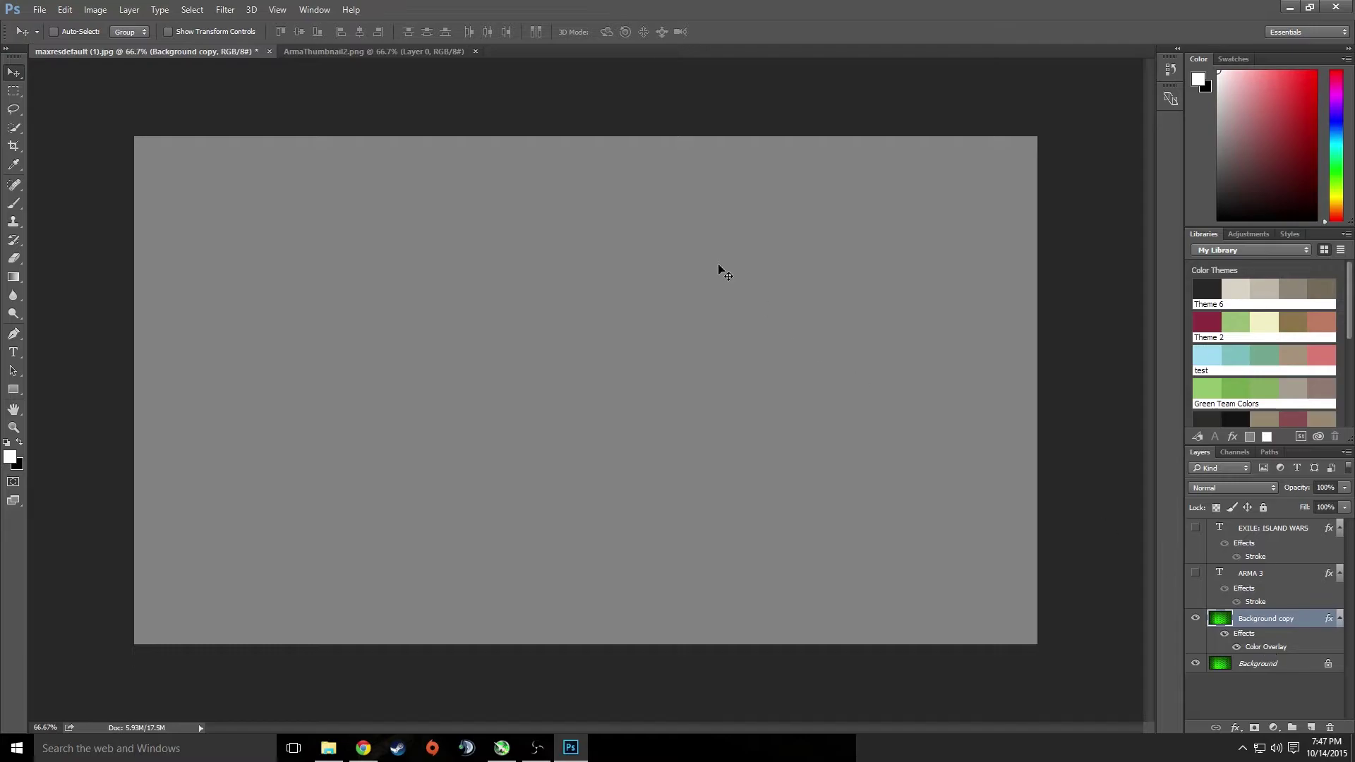
pyautogui.rightClick(594, 284)
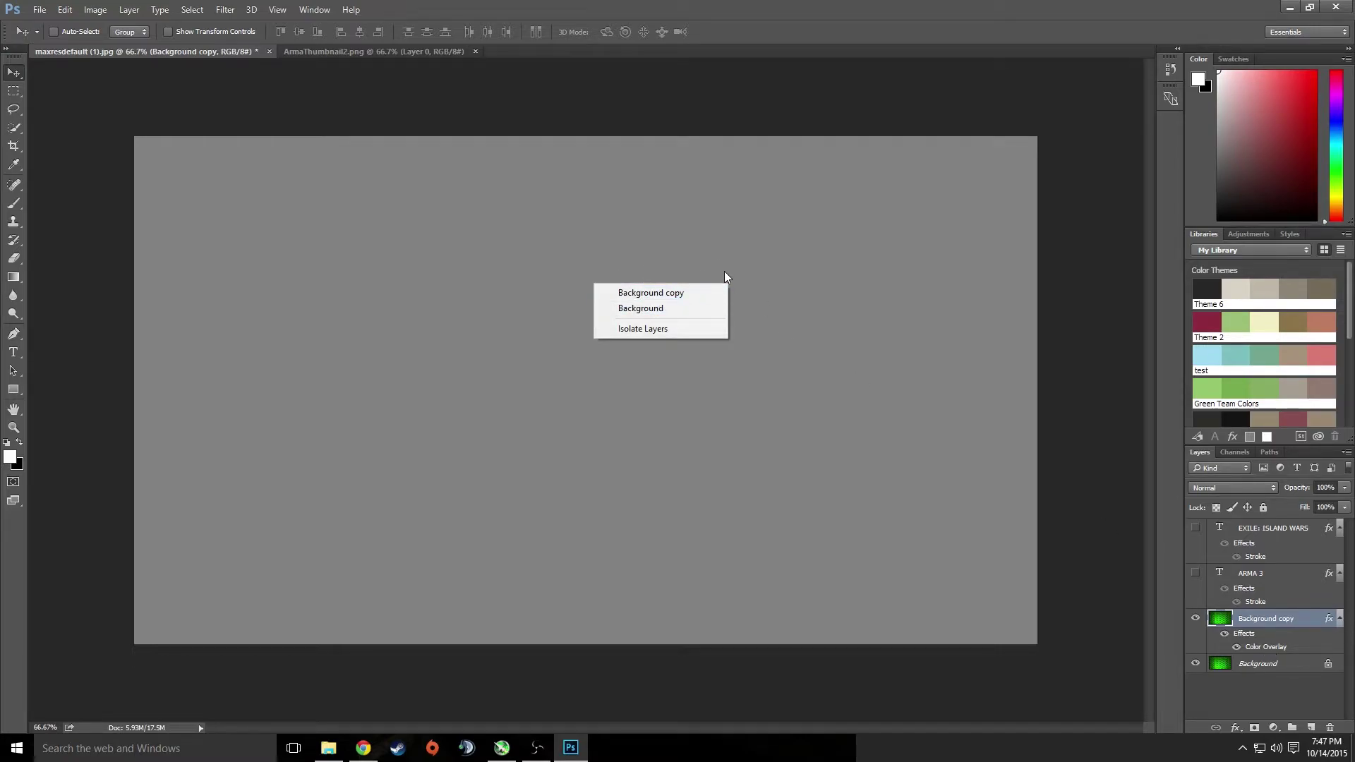
pyautogui.click(1242, 645)
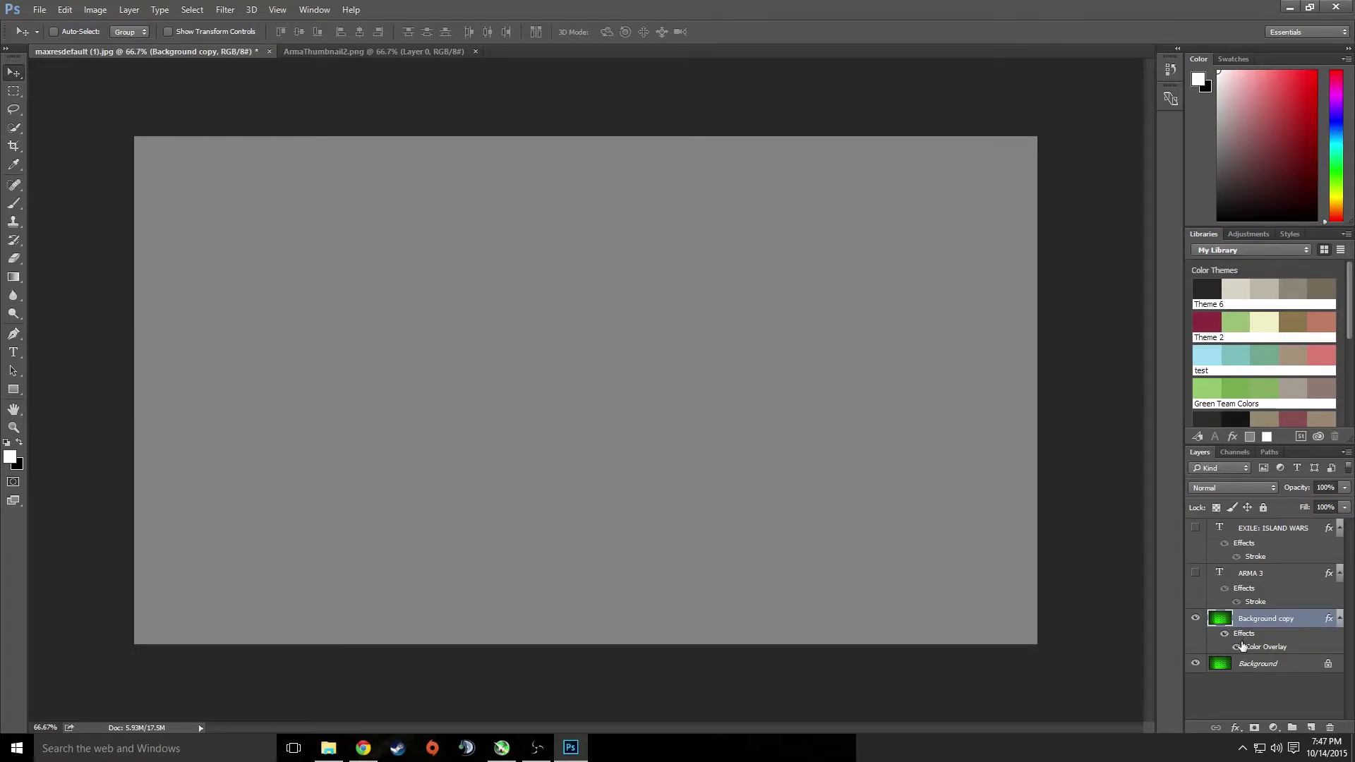
pyautogui.rightClick(1260, 646)
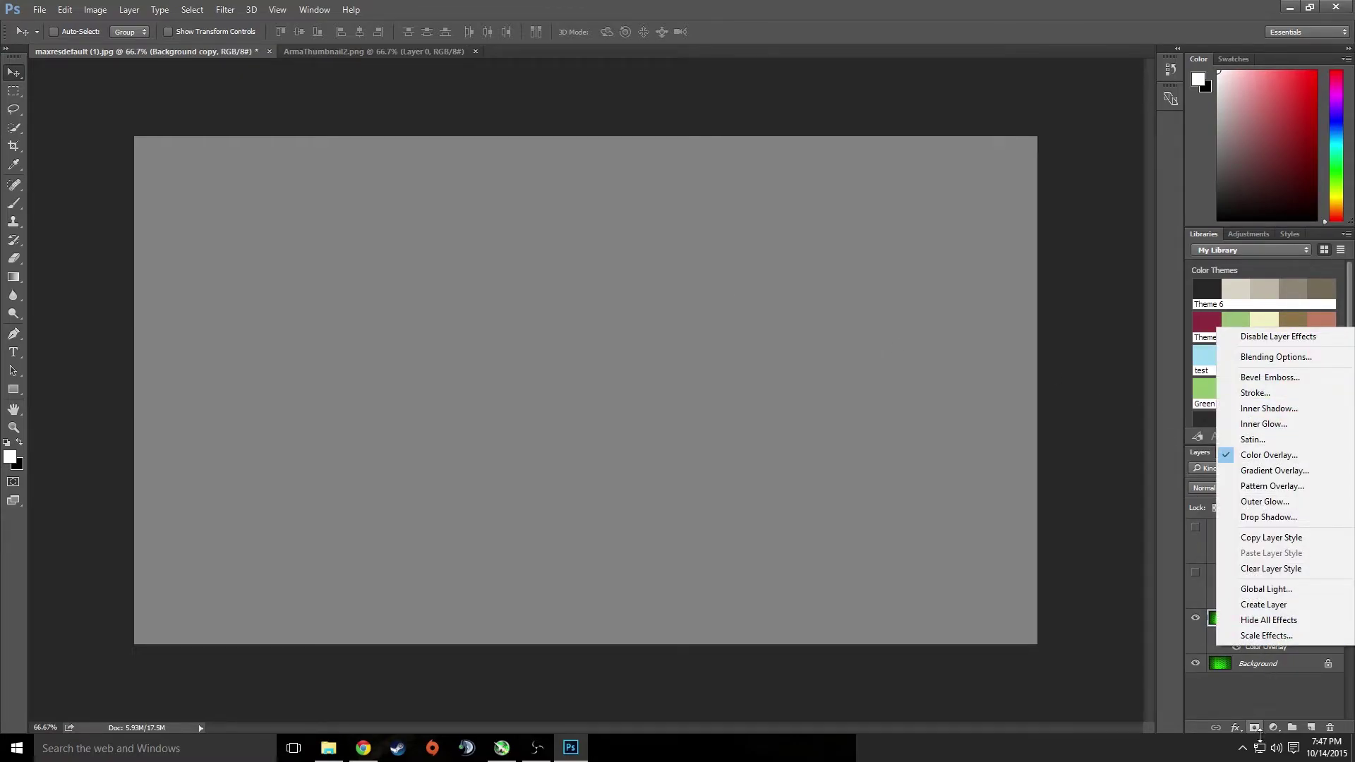
pyautogui.click(1235, 729)
pyautogui.click(1236, 729)
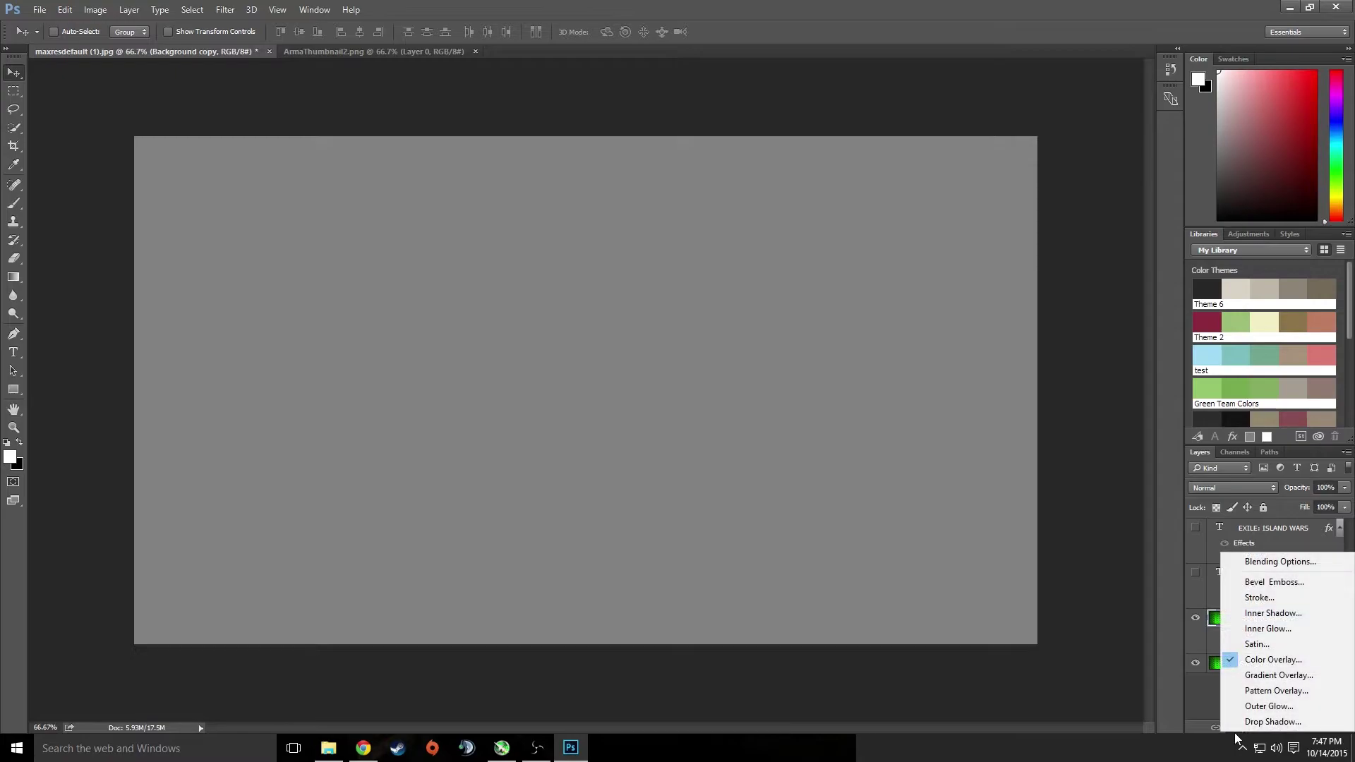
pyautogui.click(1292, 659)
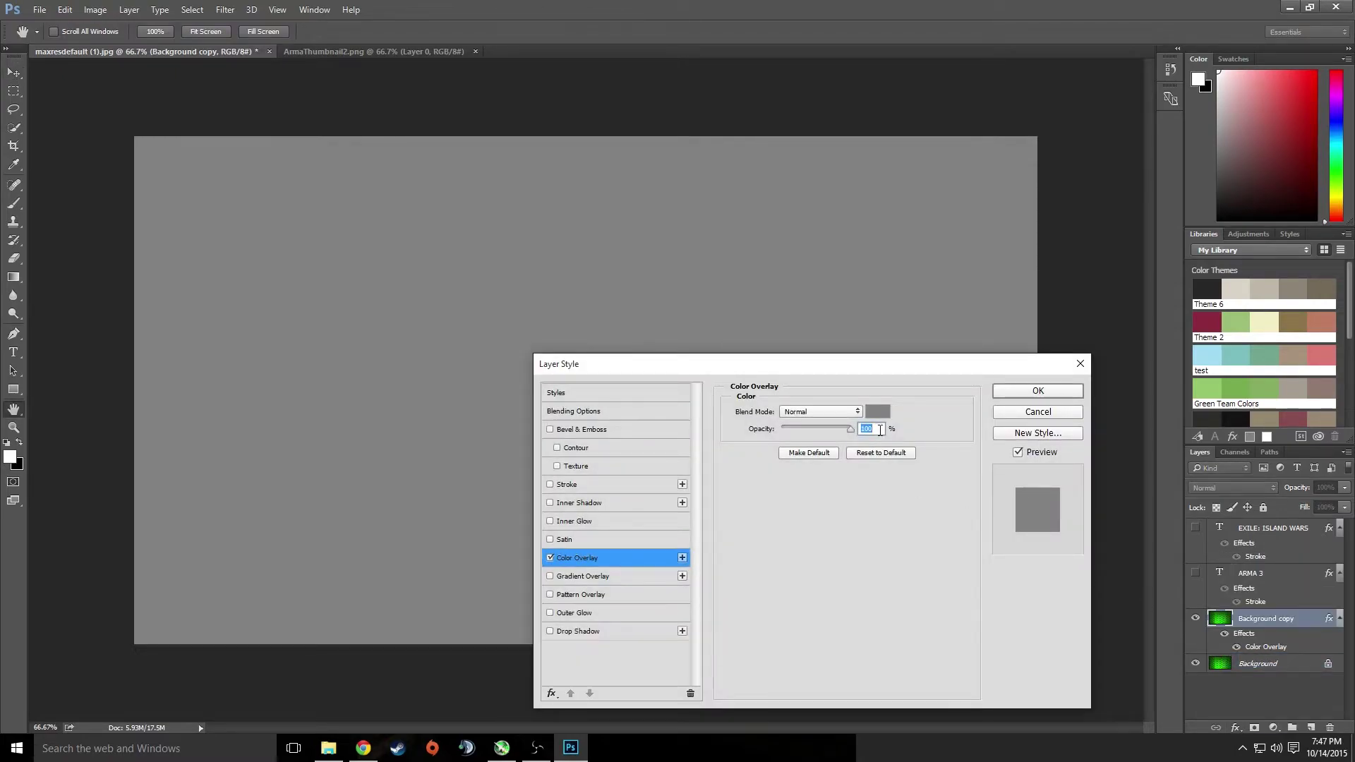
pyautogui.moveTo(853, 429); pyautogui.dragTo(828, 434)
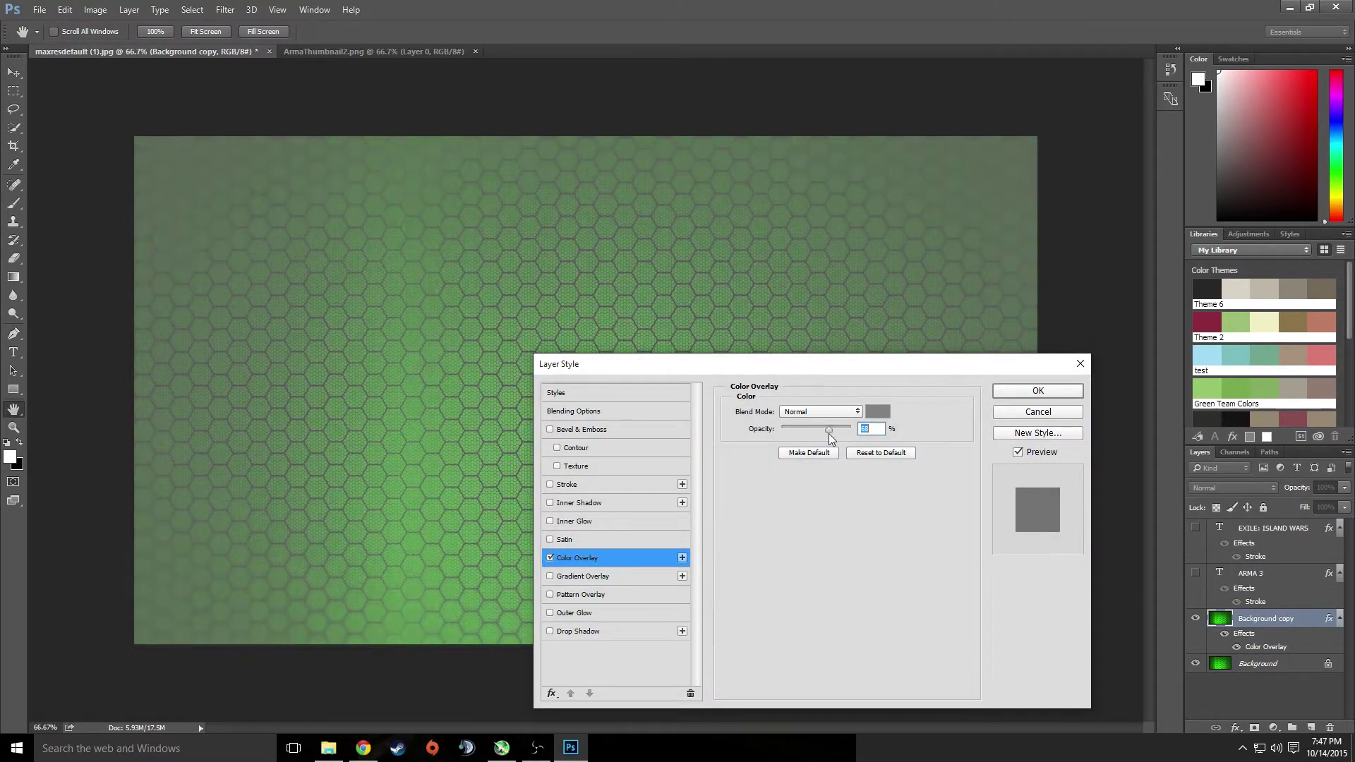
pyautogui.moveTo(828, 372); pyautogui.dragTo(360, 321)
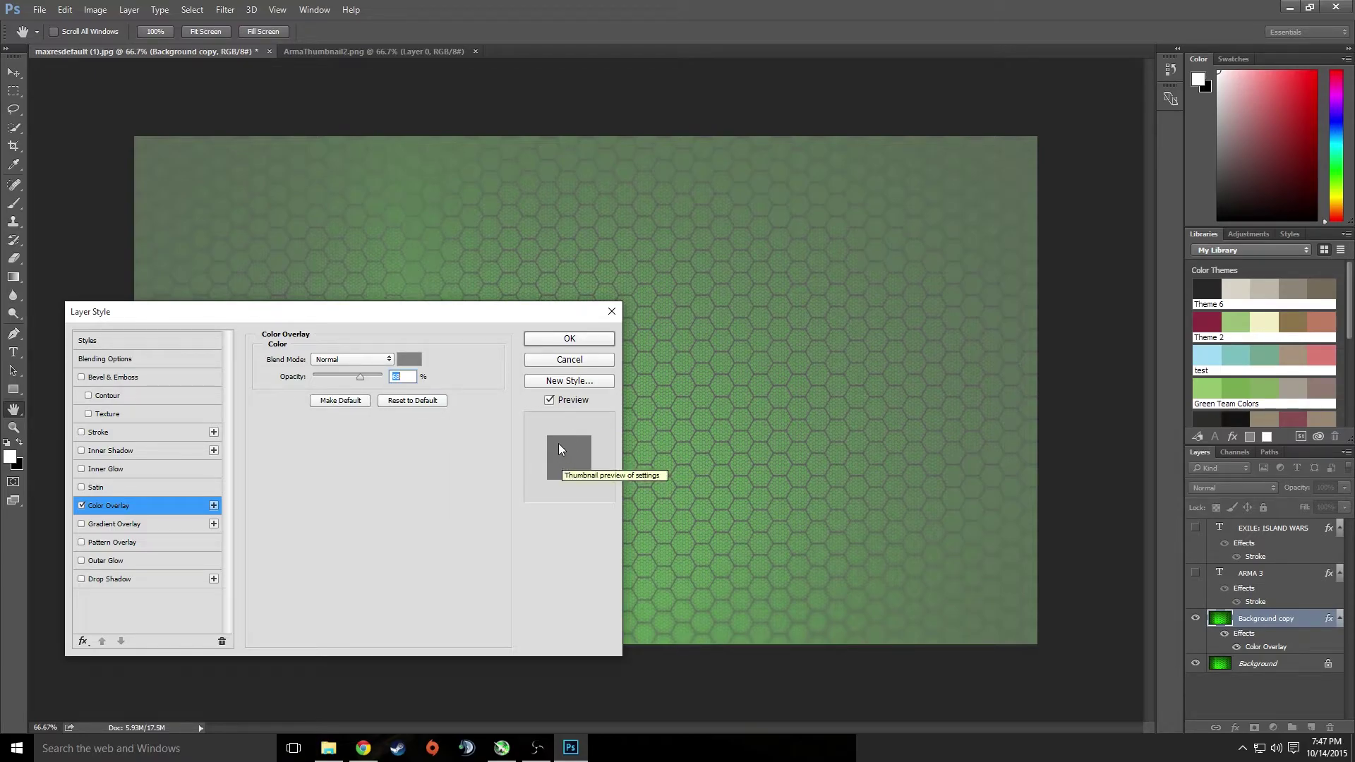
pyautogui.moveTo(495, 312); pyautogui.dragTo(447, 127)
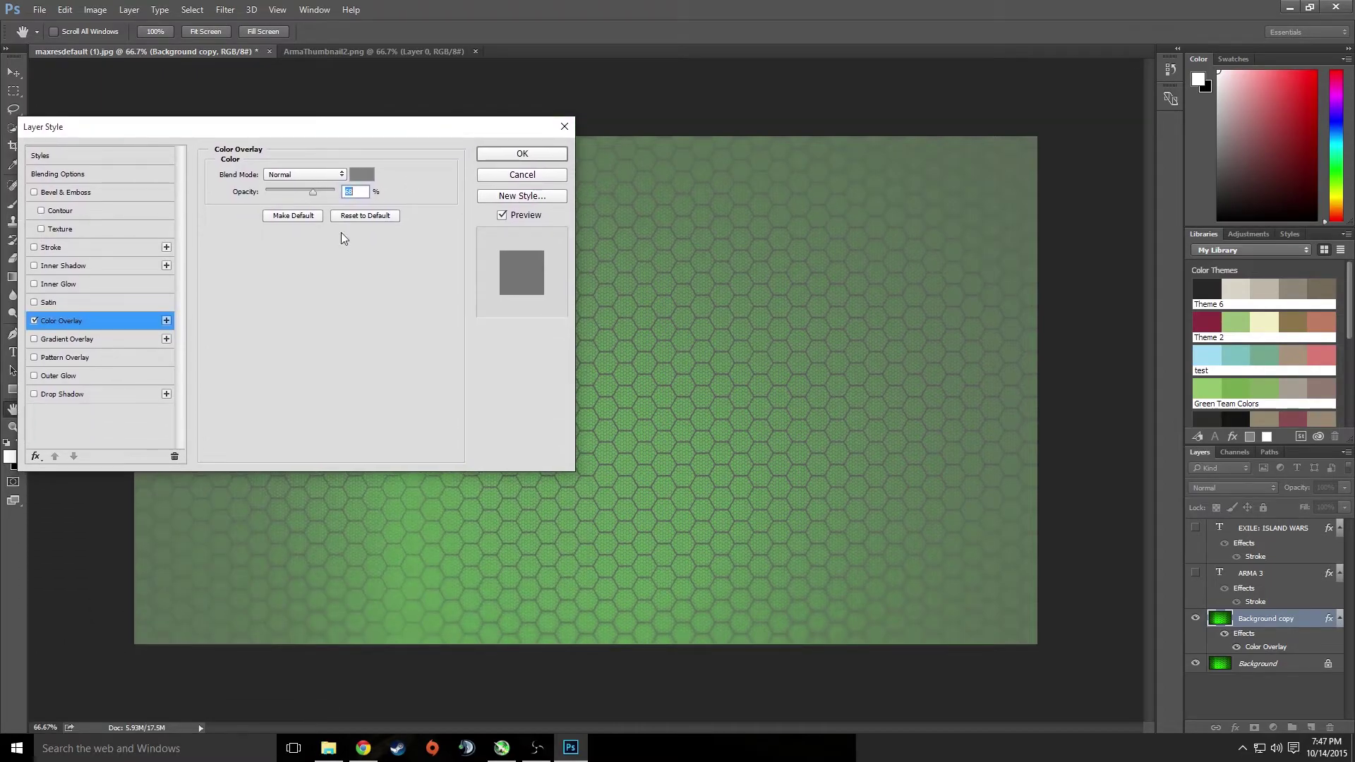
pyautogui.click(35, 339)
pyautogui.click(35, 340)
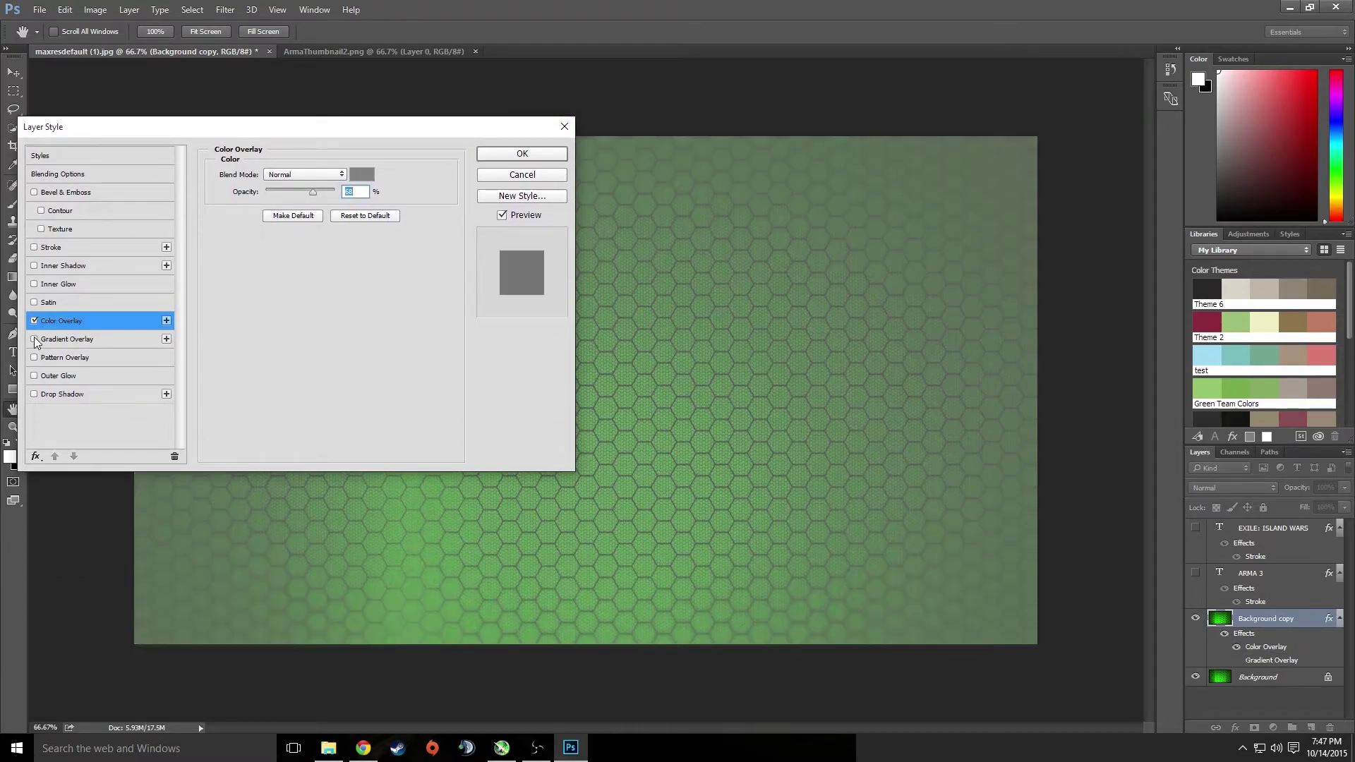
pyautogui.click(366, 174)
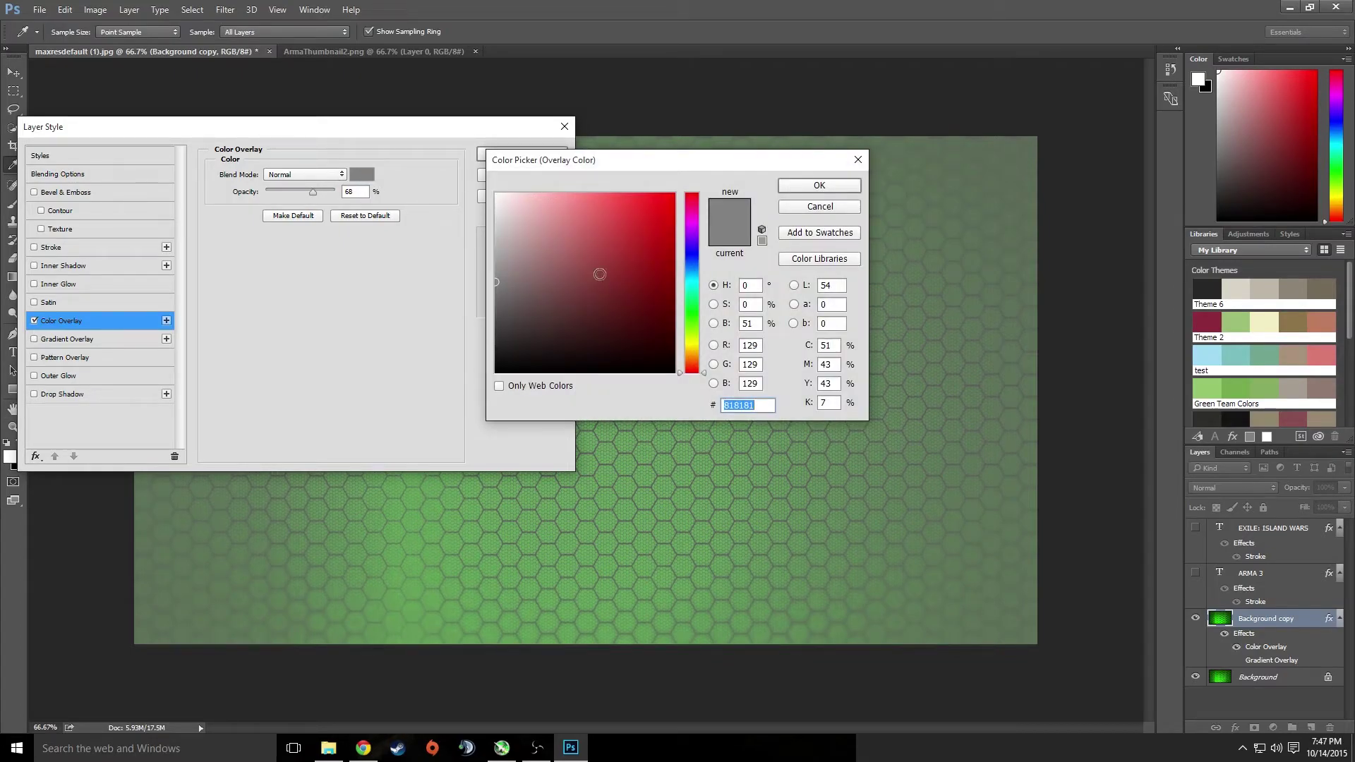
pyautogui.click(611, 222)
pyautogui.moveTo(611, 223)
pyautogui.mouseDown()
pyautogui.moveTo(644, 209)
pyautogui.moveTo(659, 230)
pyautogui.moveTo(652, 279)
pyautogui.mouseUp()
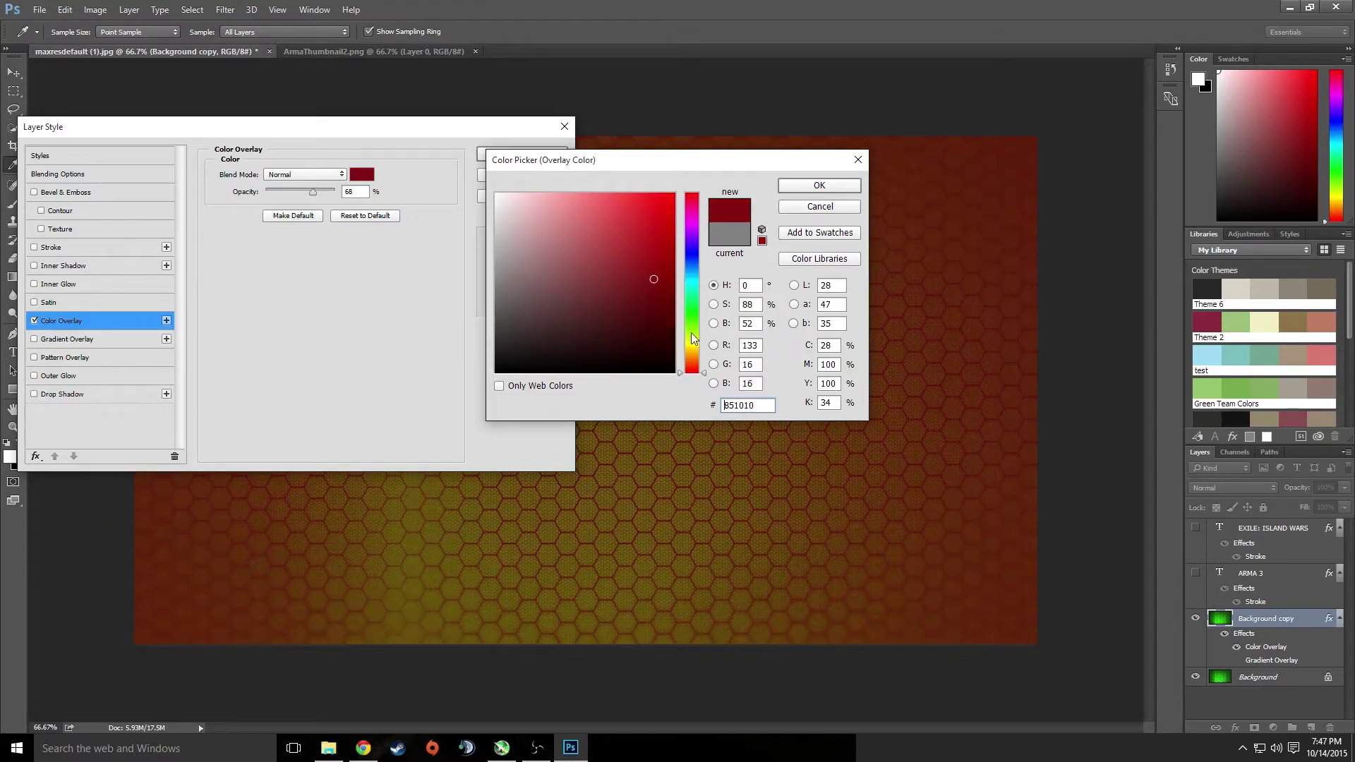
pyautogui.moveTo(695, 339); pyautogui.dragTo(698, 301)
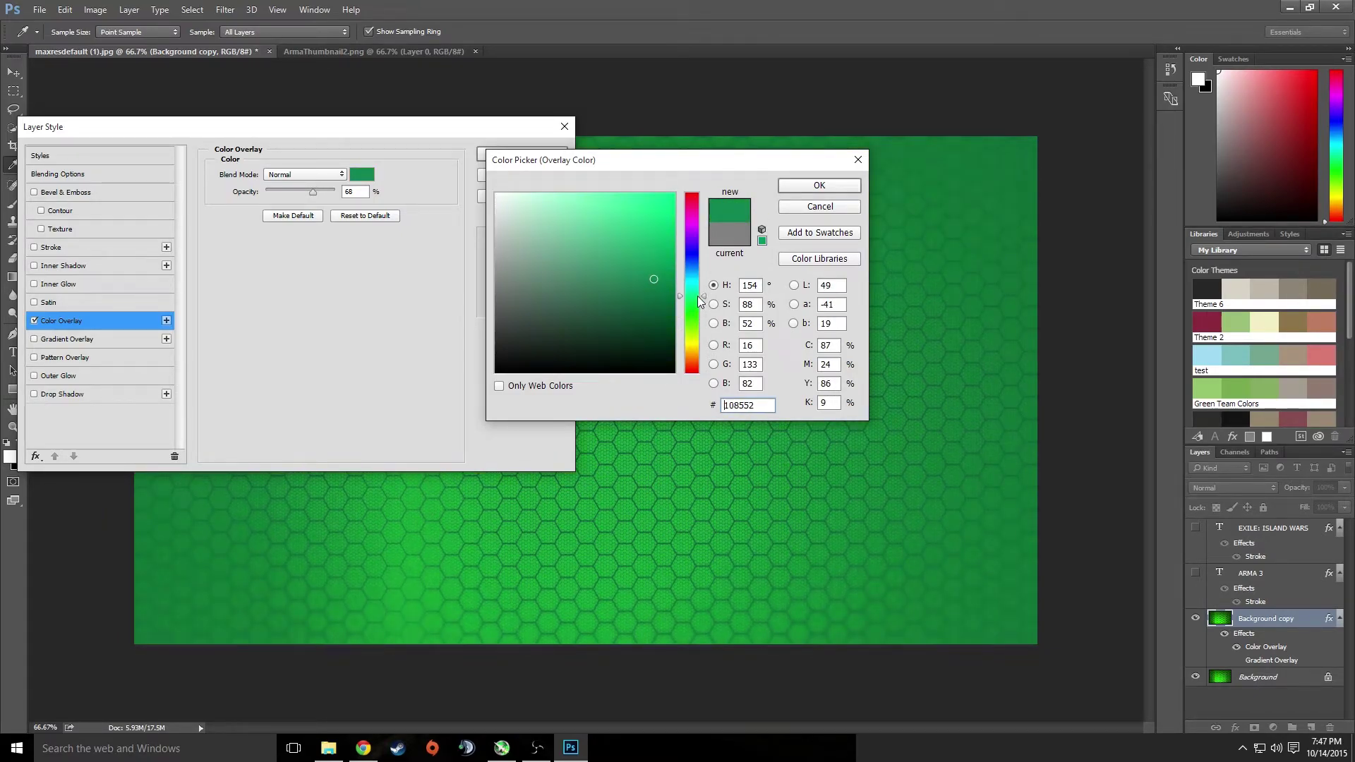
pyautogui.click(818, 185)
pyautogui.click(565, 127)
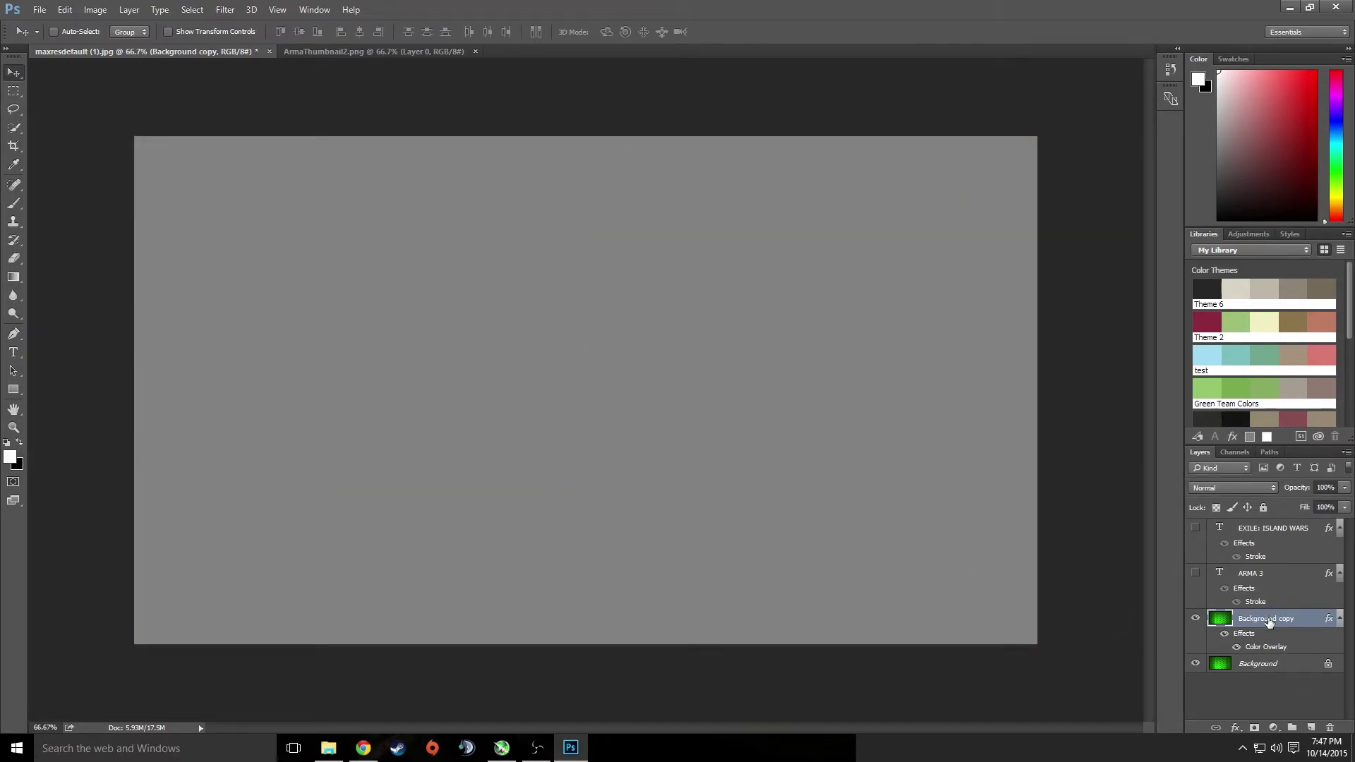
# Reopen the Color Overlay settings, tint it green and lower its opacity to about 51%.
pyautogui.rightClick(1262, 649)
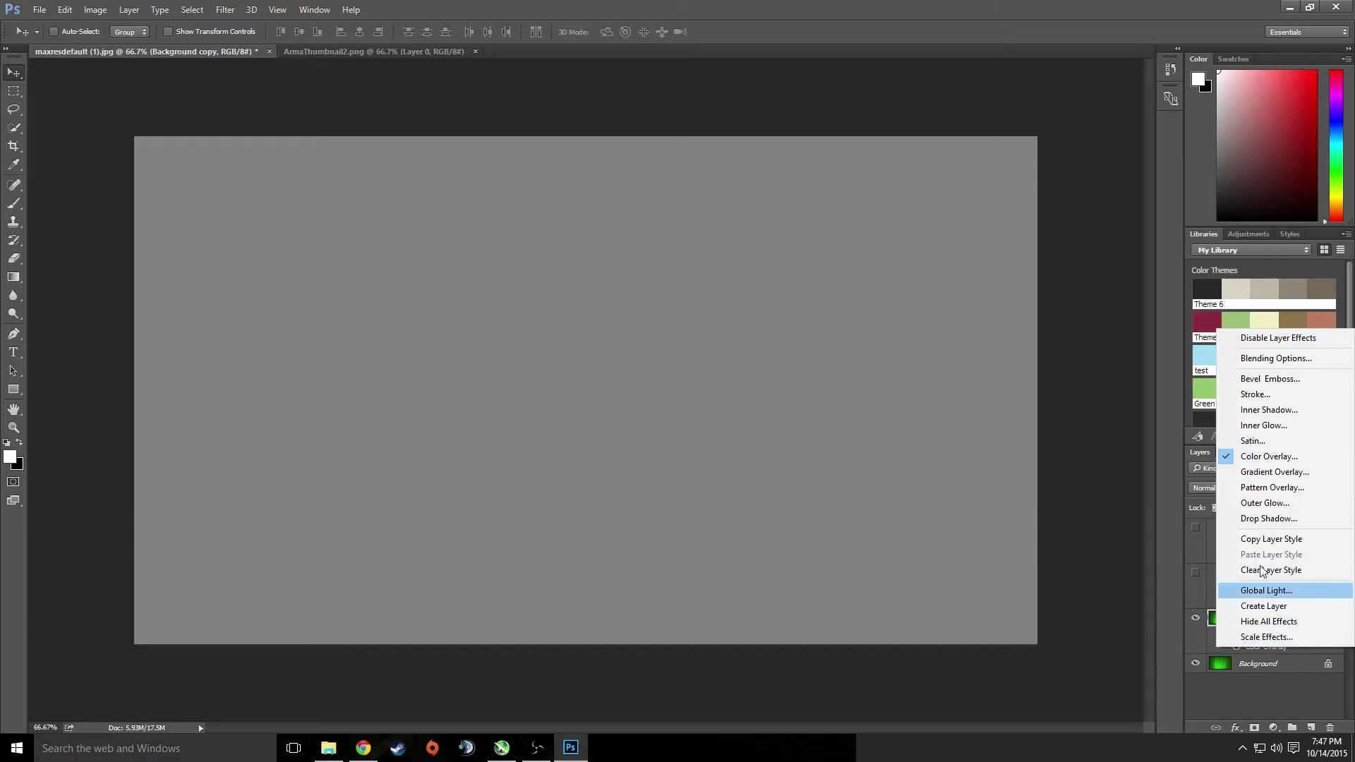
pyautogui.click(1296, 458)
pyautogui.click(362, 174)
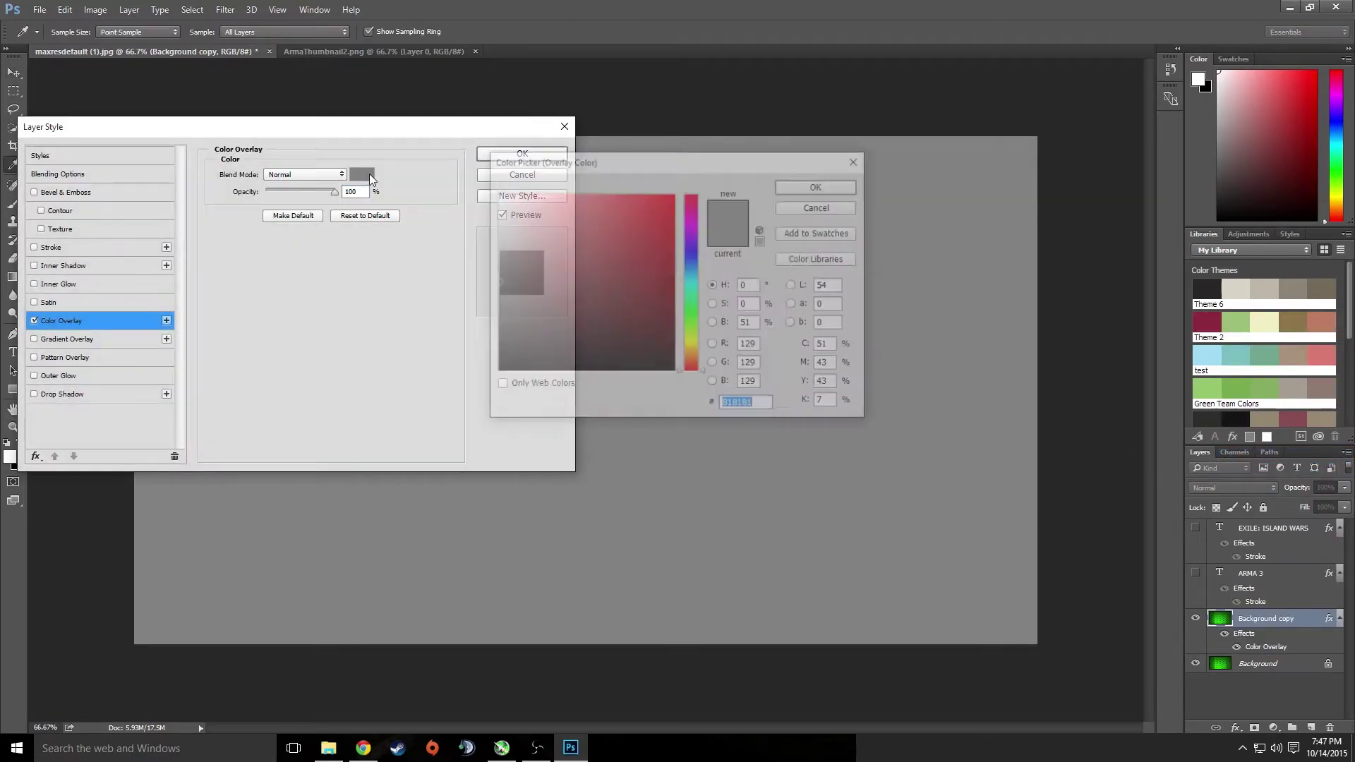
pyautogui.click(693, 306)
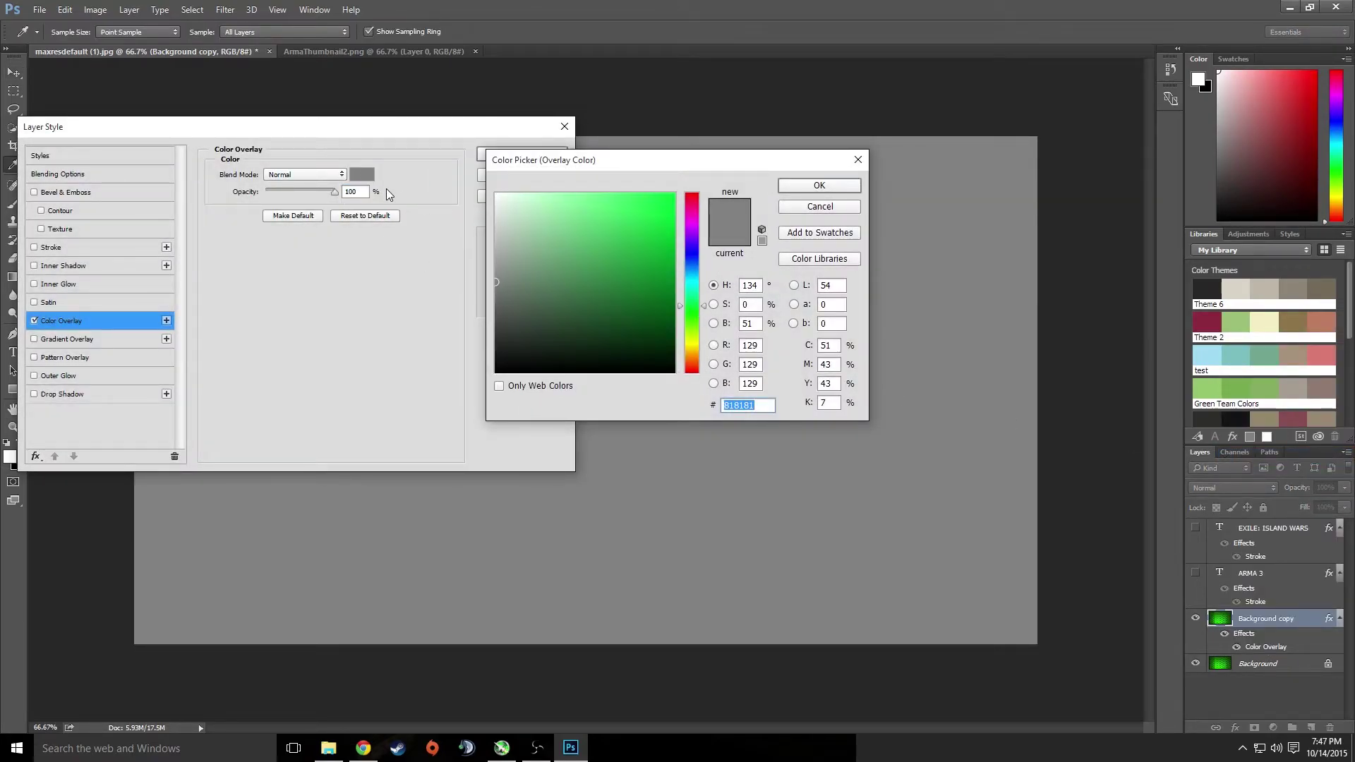
pyautogui.click(815, 187)
pyautogui.click(335, 195)
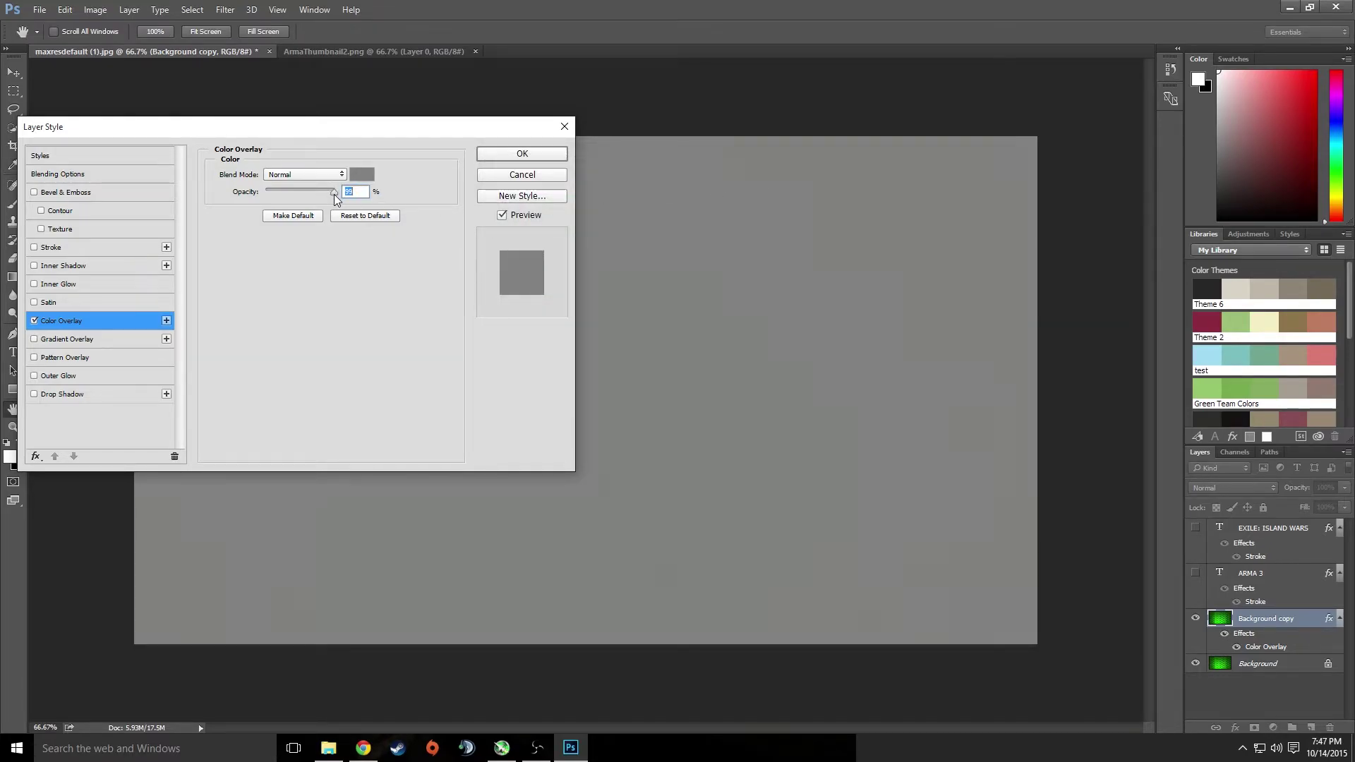
pyautogui.moveTo(335, 196); pyautogui.dragTo(299, 197)
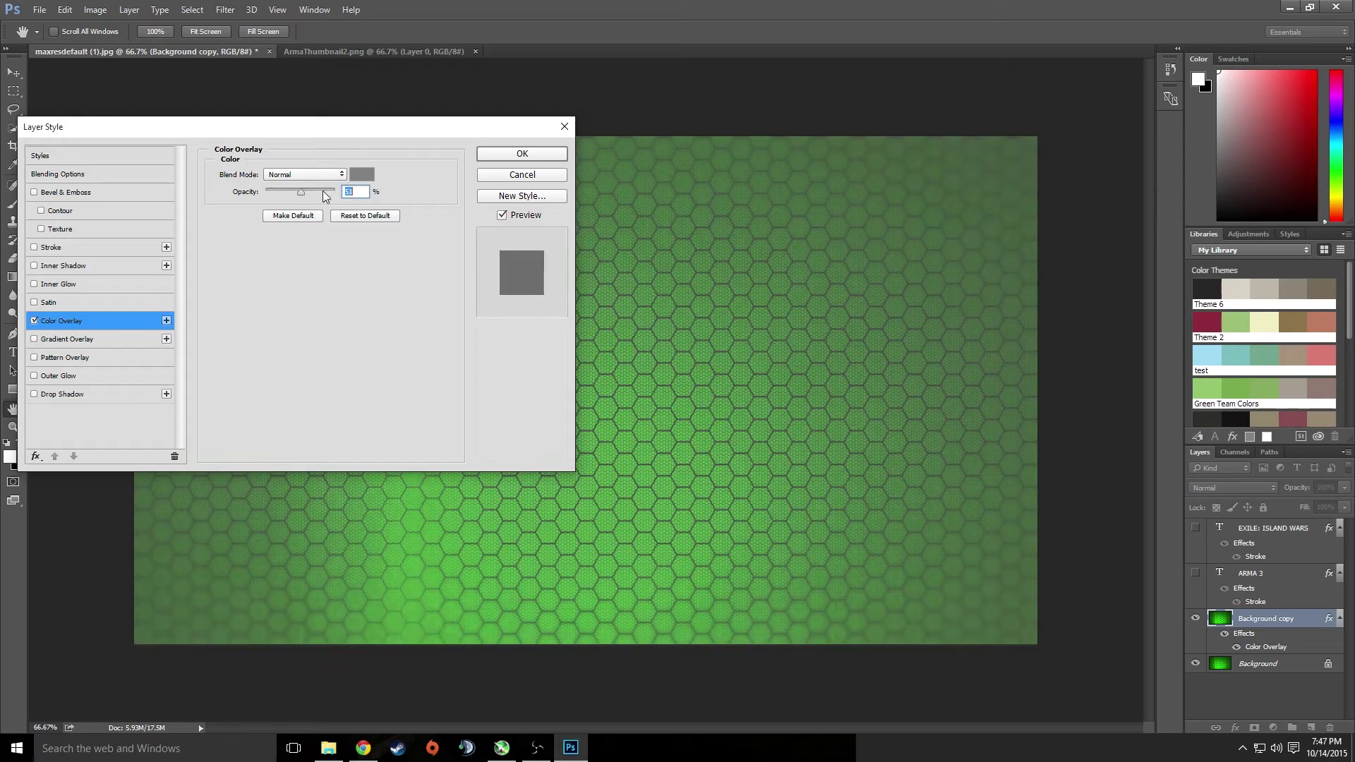
# Change the overlay colour to bright green #32dc72 and apply the layer style.
pyautogui.click(363, 175)
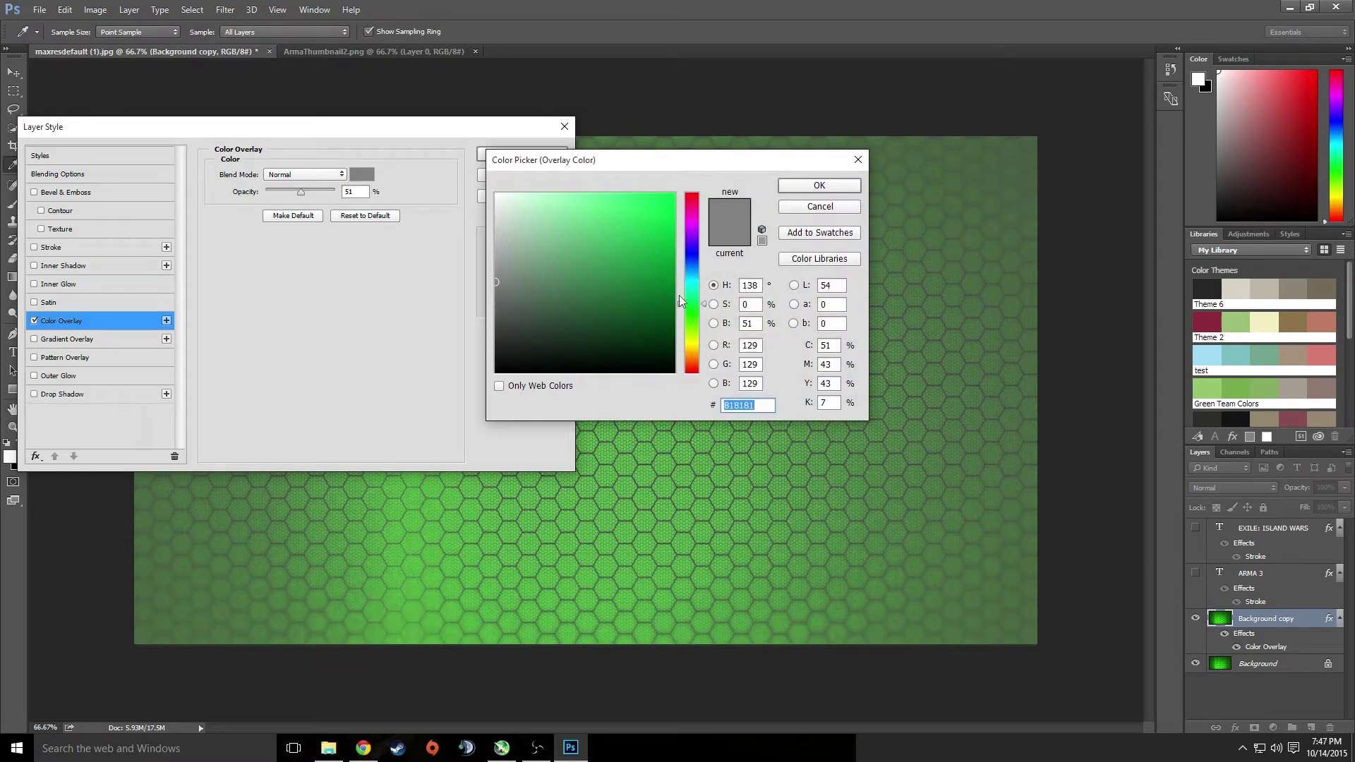
pyautogui.click(634, 218)
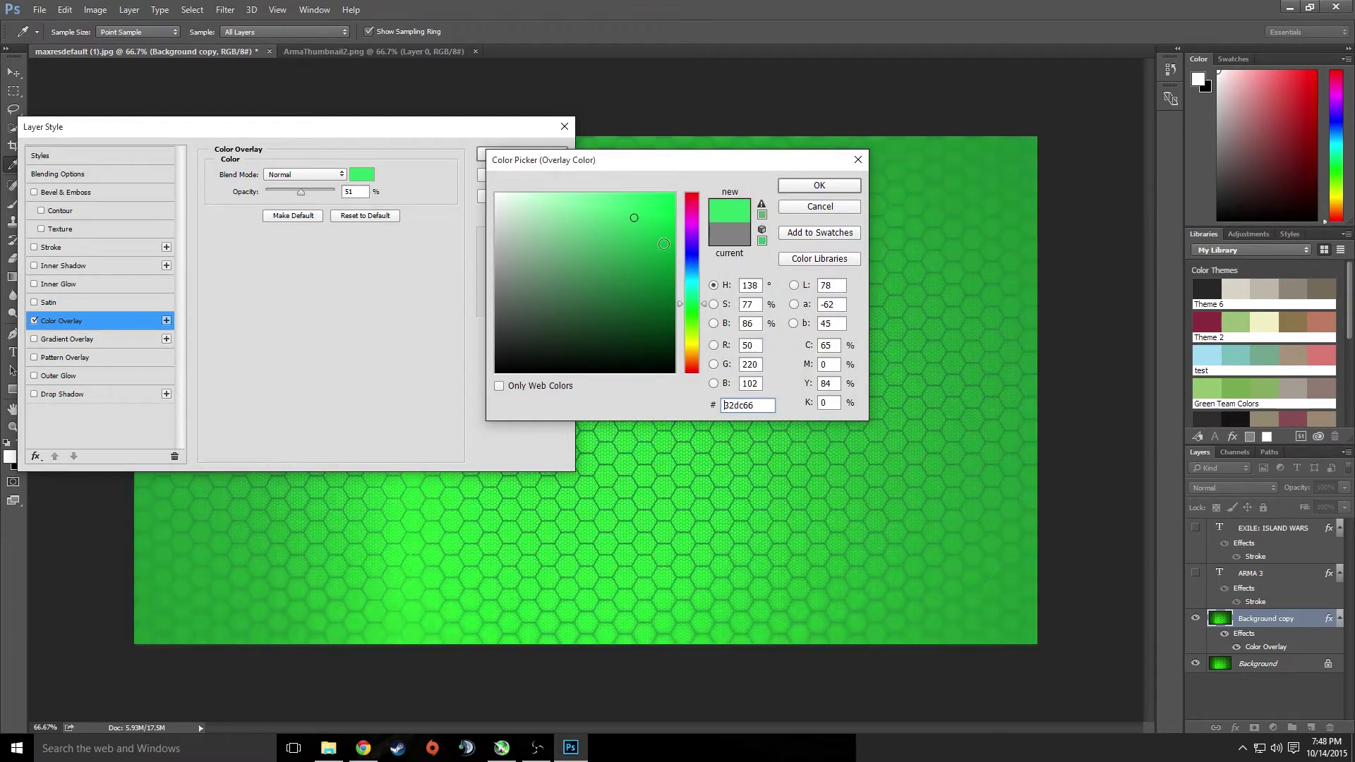
pyautogui.click(693, 302)
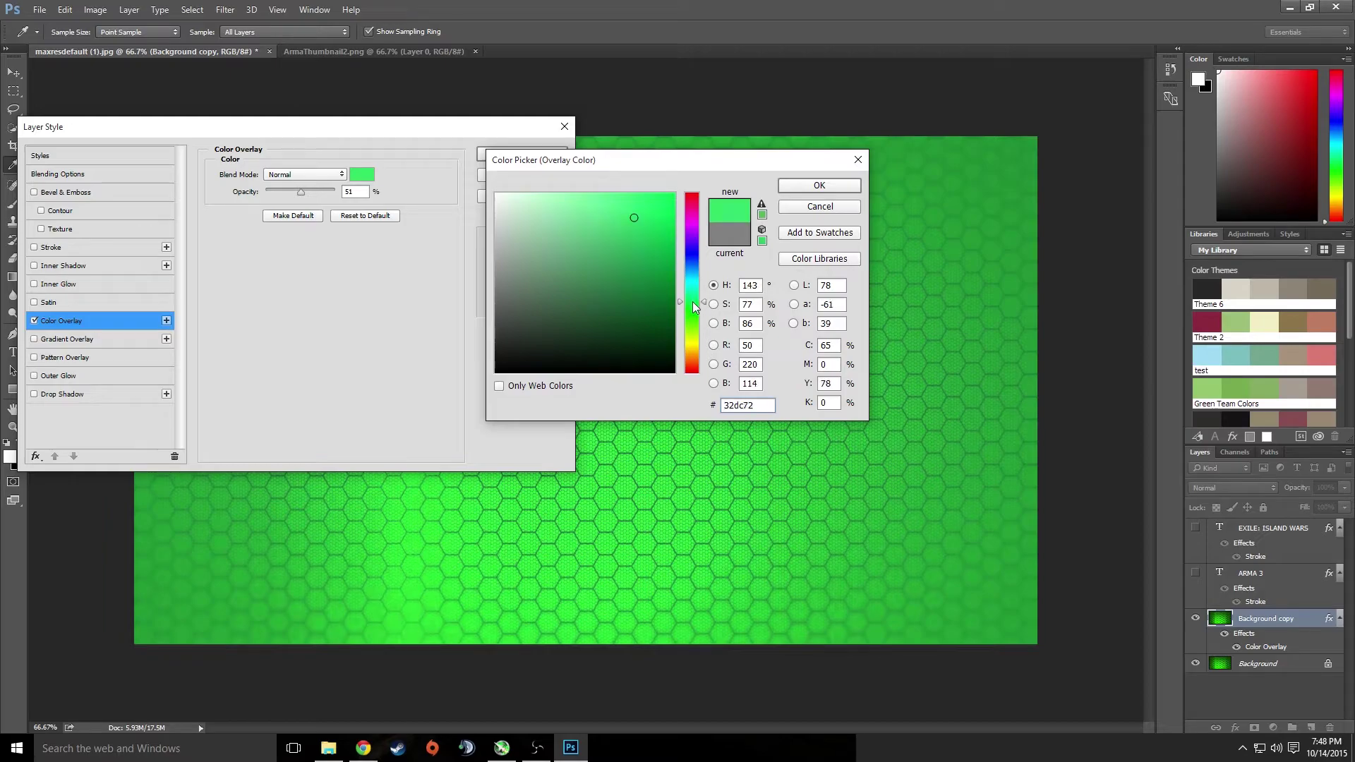
pyautogui.click(832, 188)
pyautogui.click(544, 156)
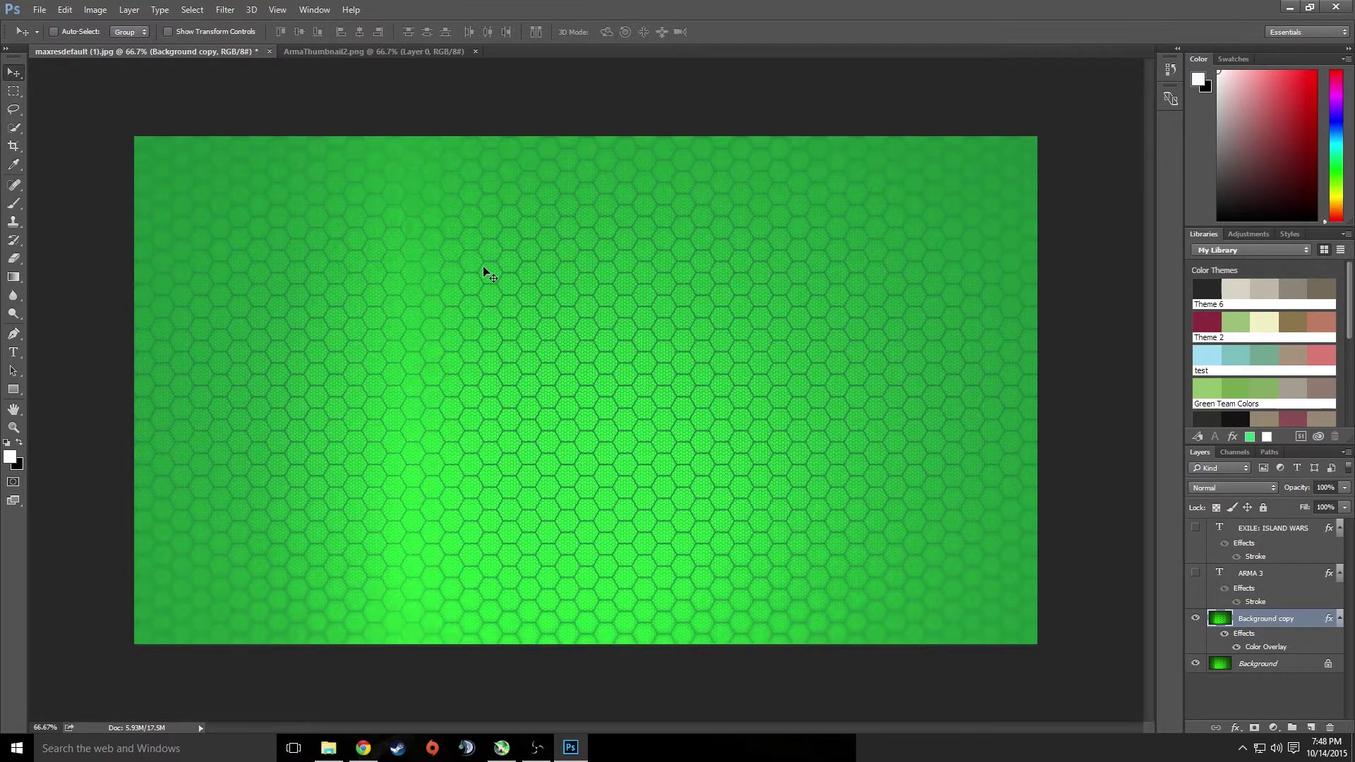
# Toggle the Background copy layer on and off to compare, leaving it visible.
pyautogui.click(1195, 619)
pyautogui.click(1195, 619)
pyautogui.click(1195, 618)
pyautogui.click(1195, 618)
pyautogui.click(1195, 618)
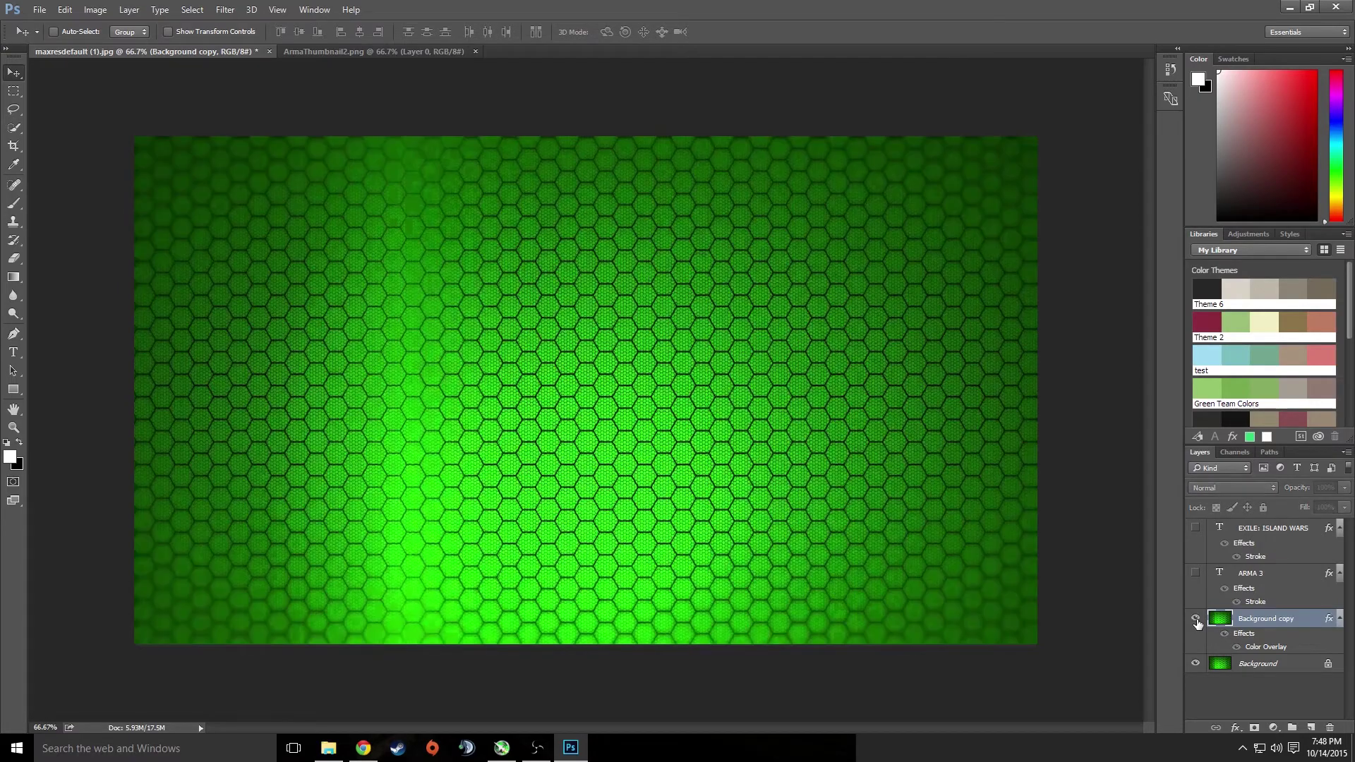
pyautogui.click(1195, 619)
pyautogui.click(1195, 619)
pyautogui.click(1195, 619)
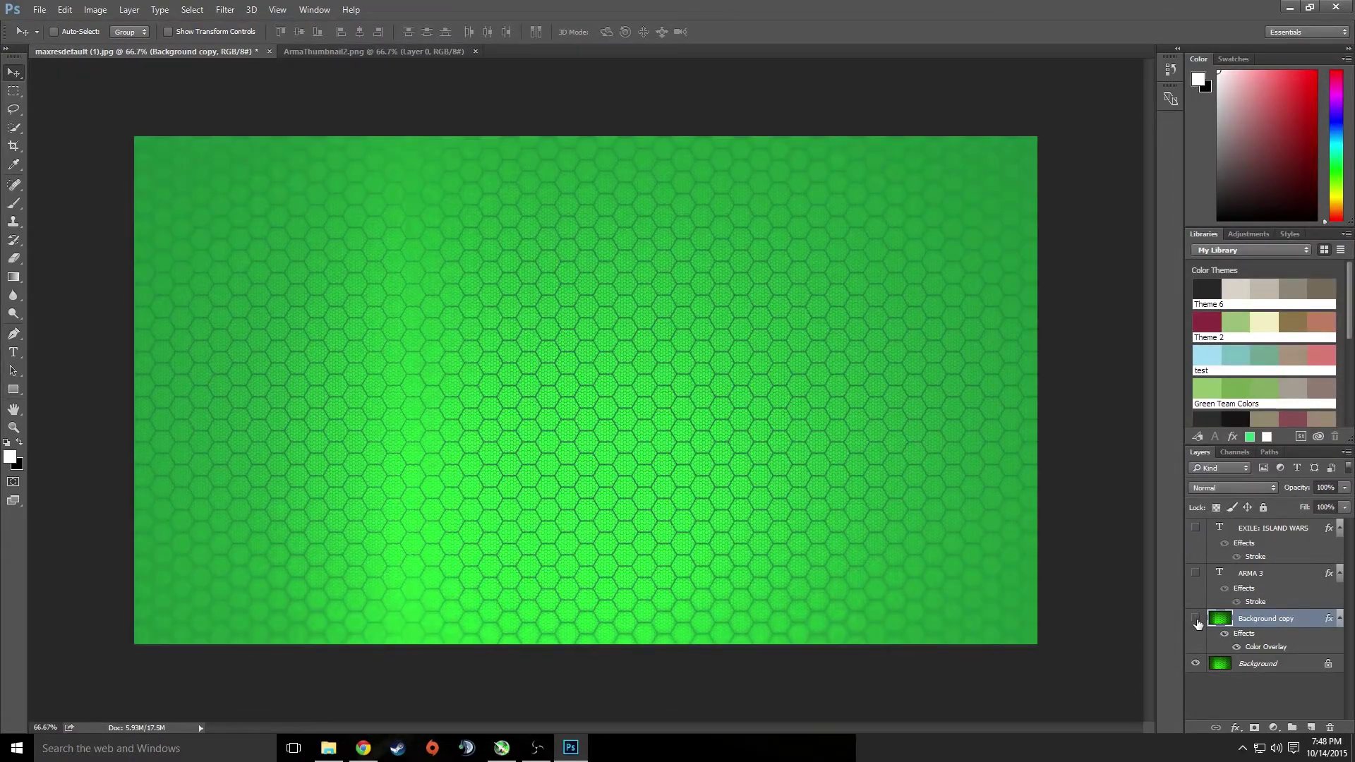
pyautogui.click(1195, 619)
pyautogui.click(1196, 619)
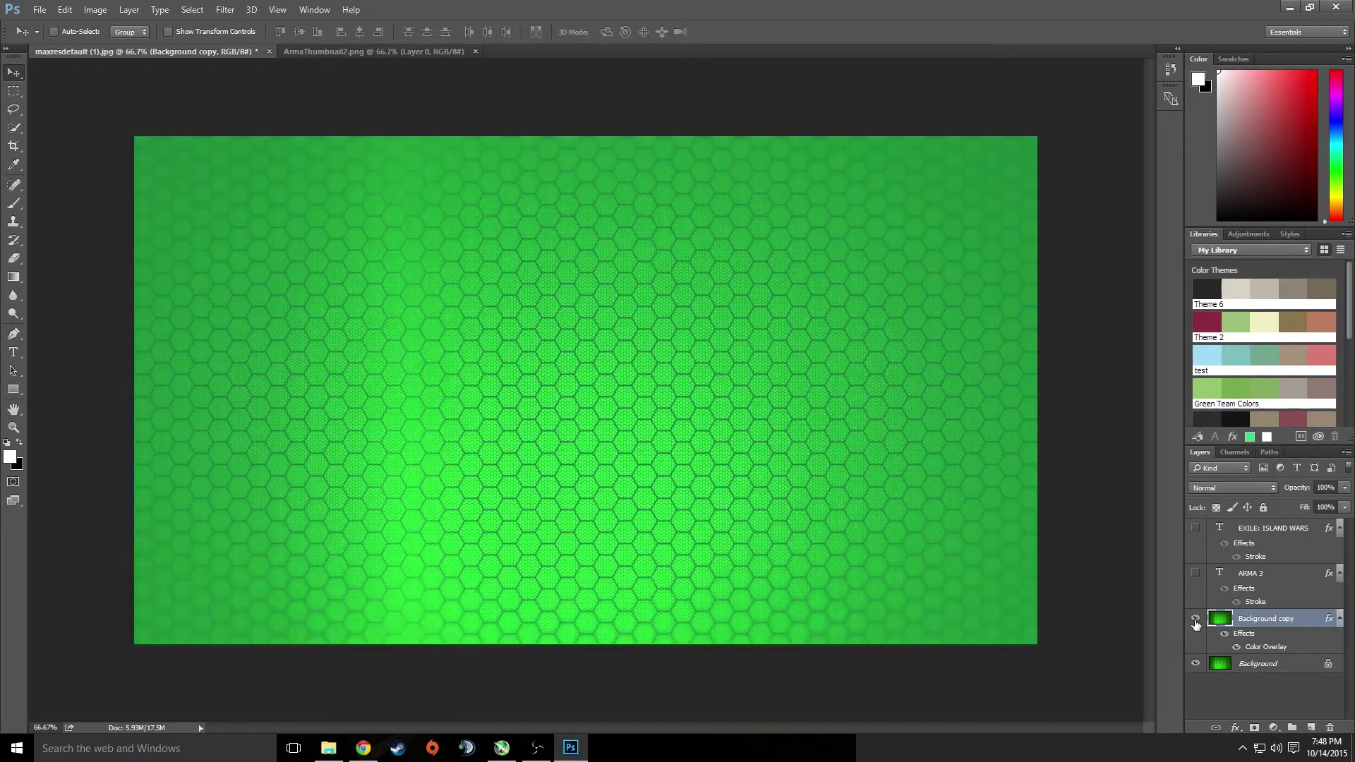
# Show the EXILE: ISLAND WARS and ARMA 3 title layers again over the green background.
pyautogui.click(1195, 528)
pyautogui.click(1195, 573)
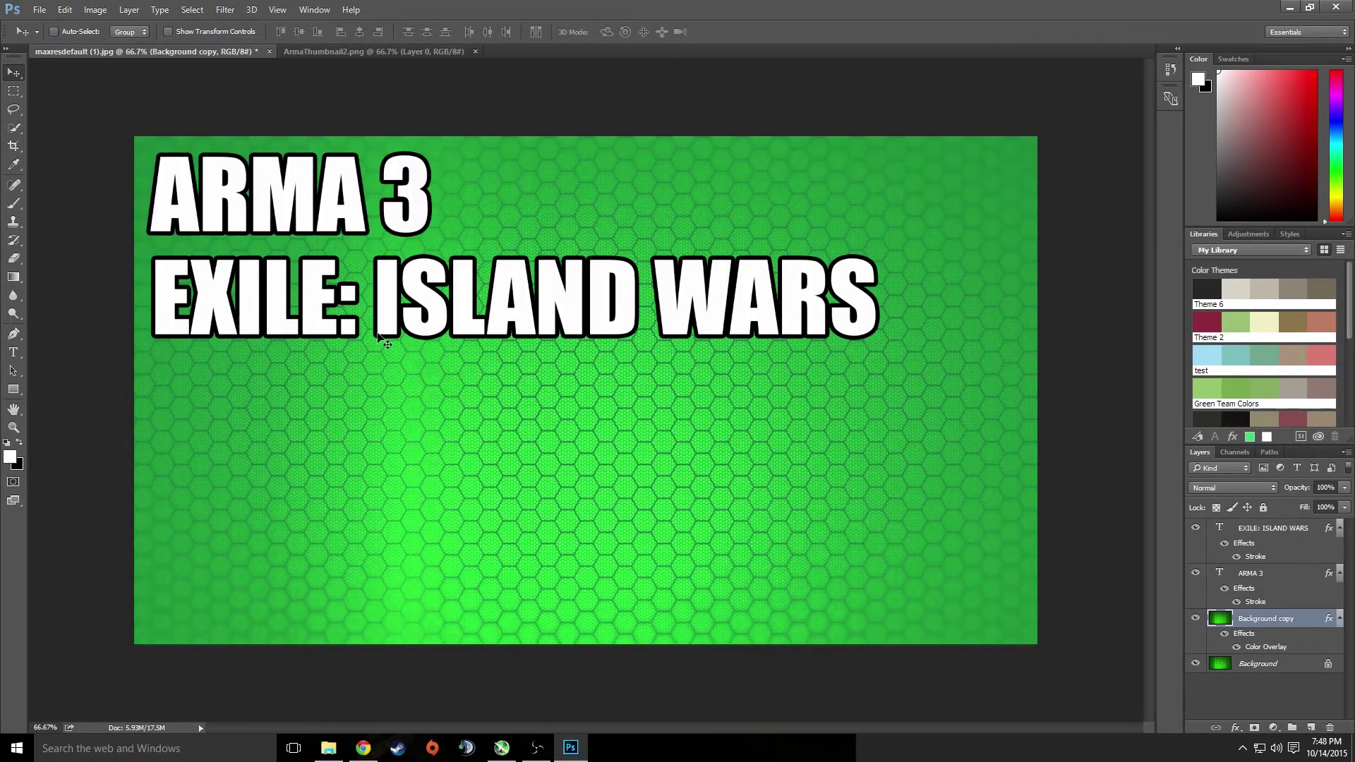
pyautogui.click(395, 52)
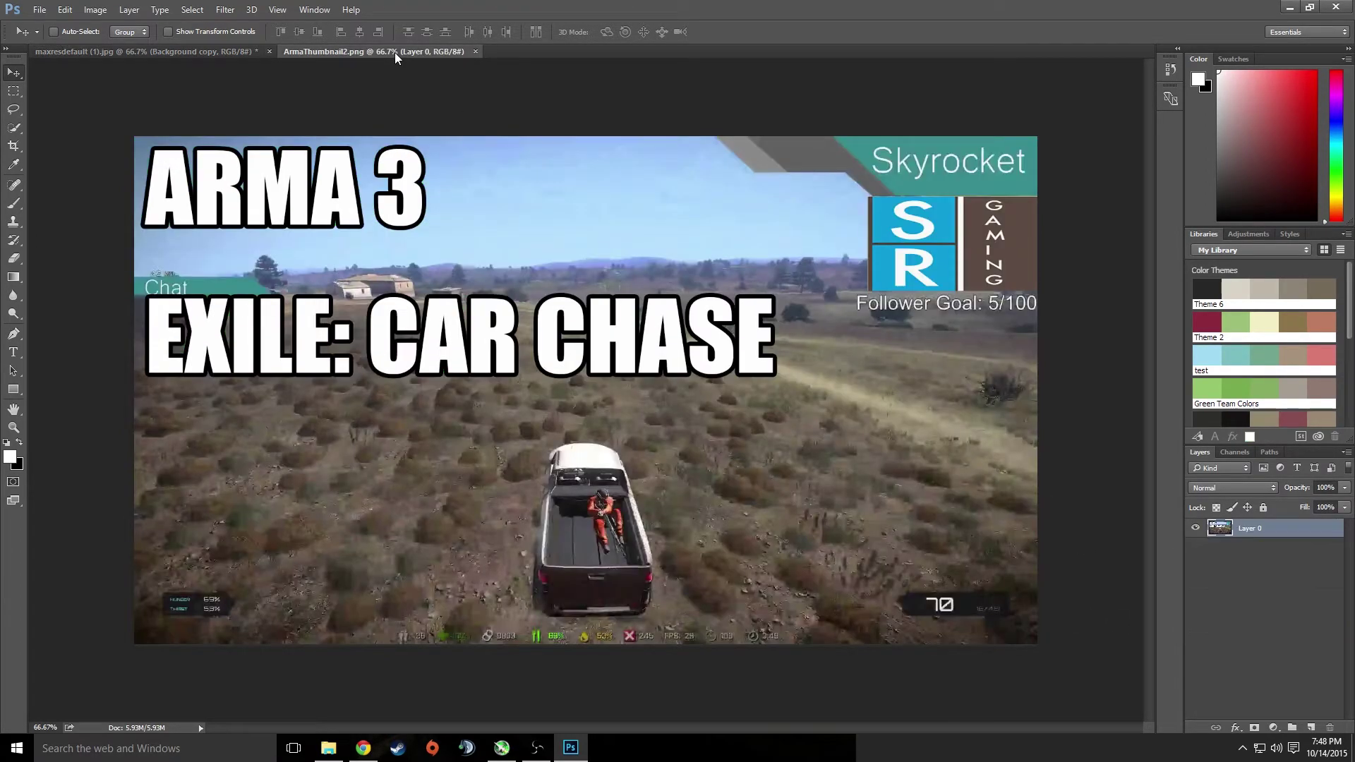
pyautogui.click(196, 52)
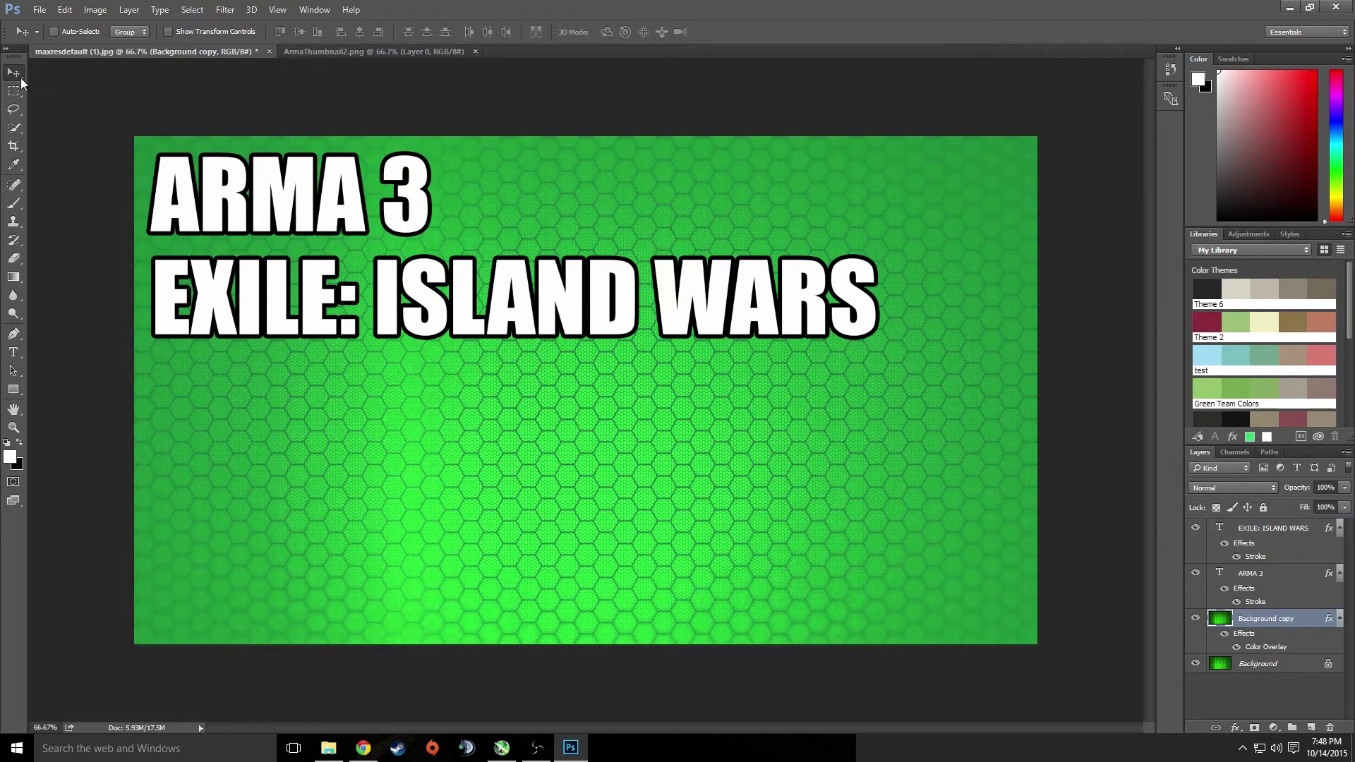
pyautogui.moveTo(326, 287)
pyautogui.mouseDown()
pyautogui.moveTo(330, 302)
pyautogui.moveTo(326, 285)
pyautogui.mouseUp()
# Check the 1920 x 1080 export size in Export As, then cancel without exporting.
pyautogui.click(39, 10)
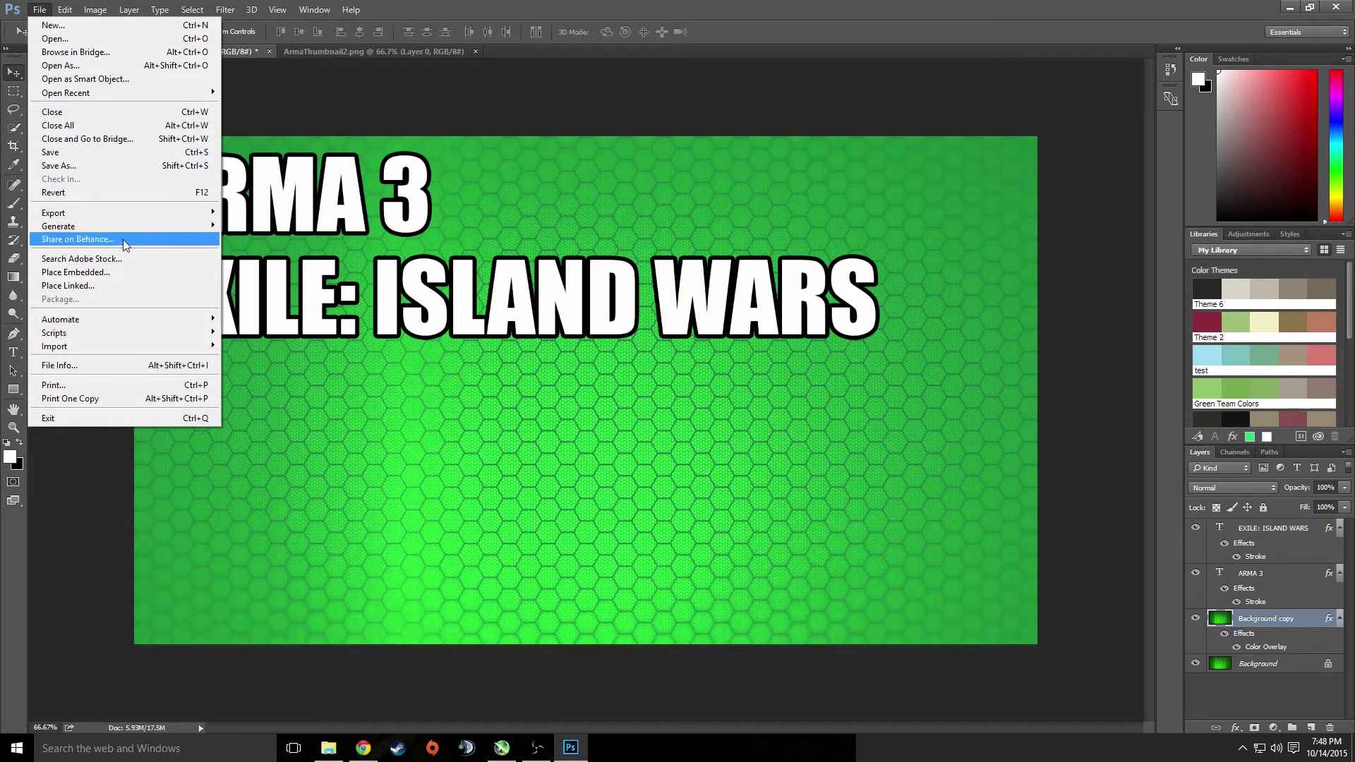
pyautogui.moveTo(107, 210)
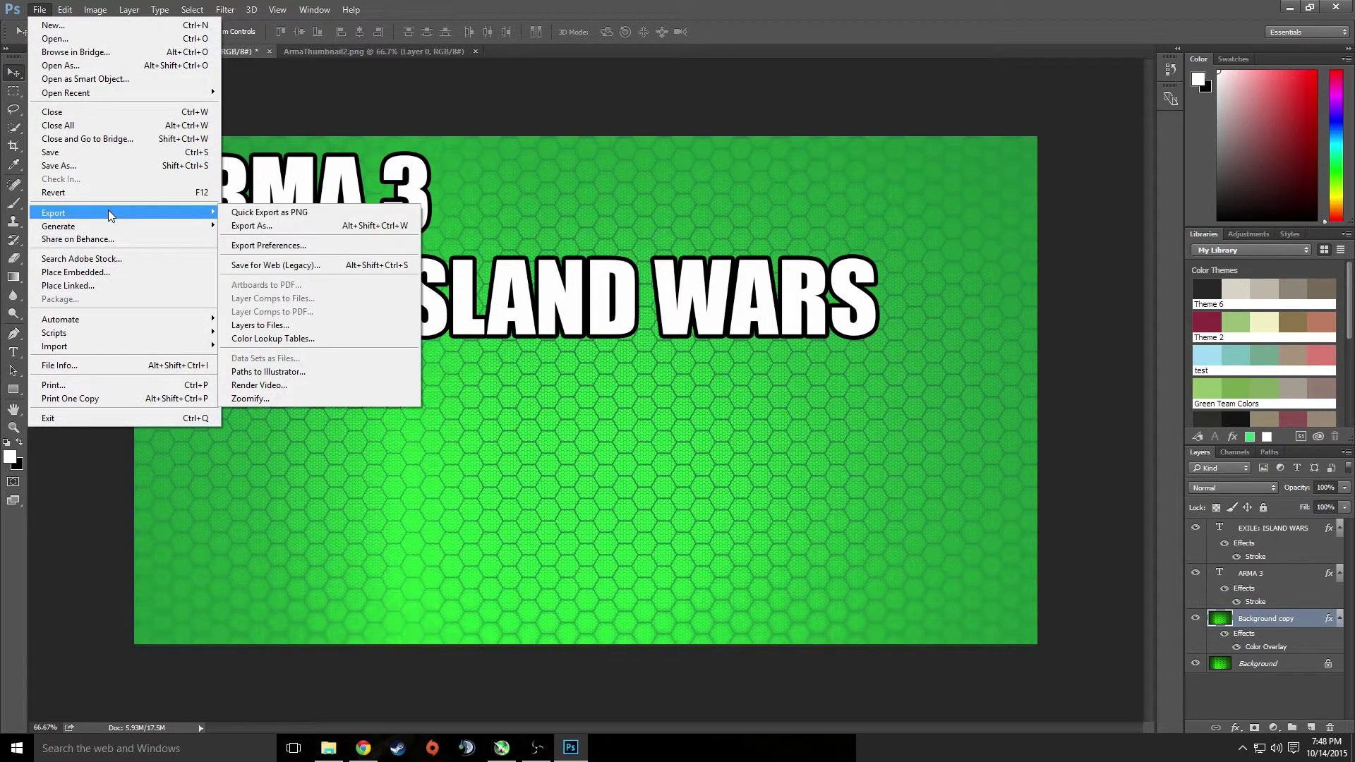
pyautogui.click(278, 232)
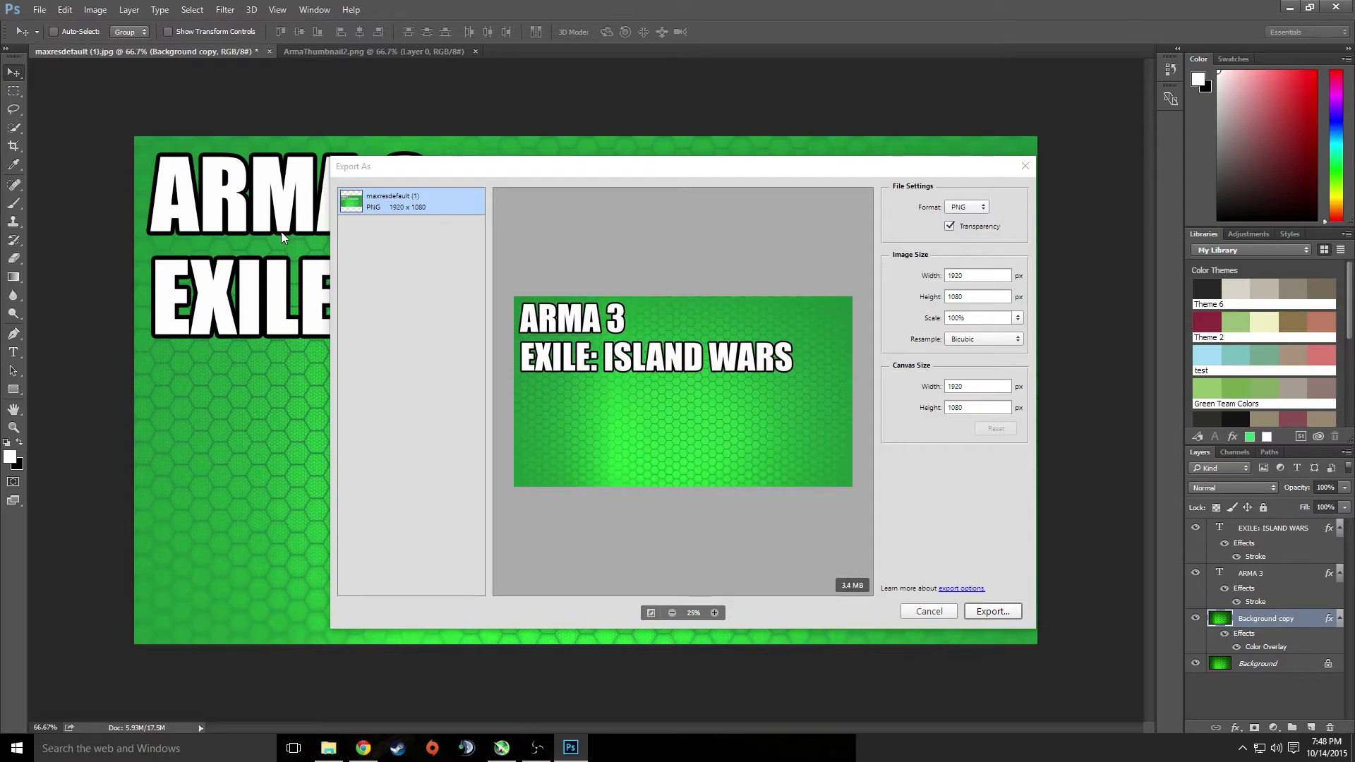
pyautogui.click(927, 611)
pyautogui.click(93, 9)
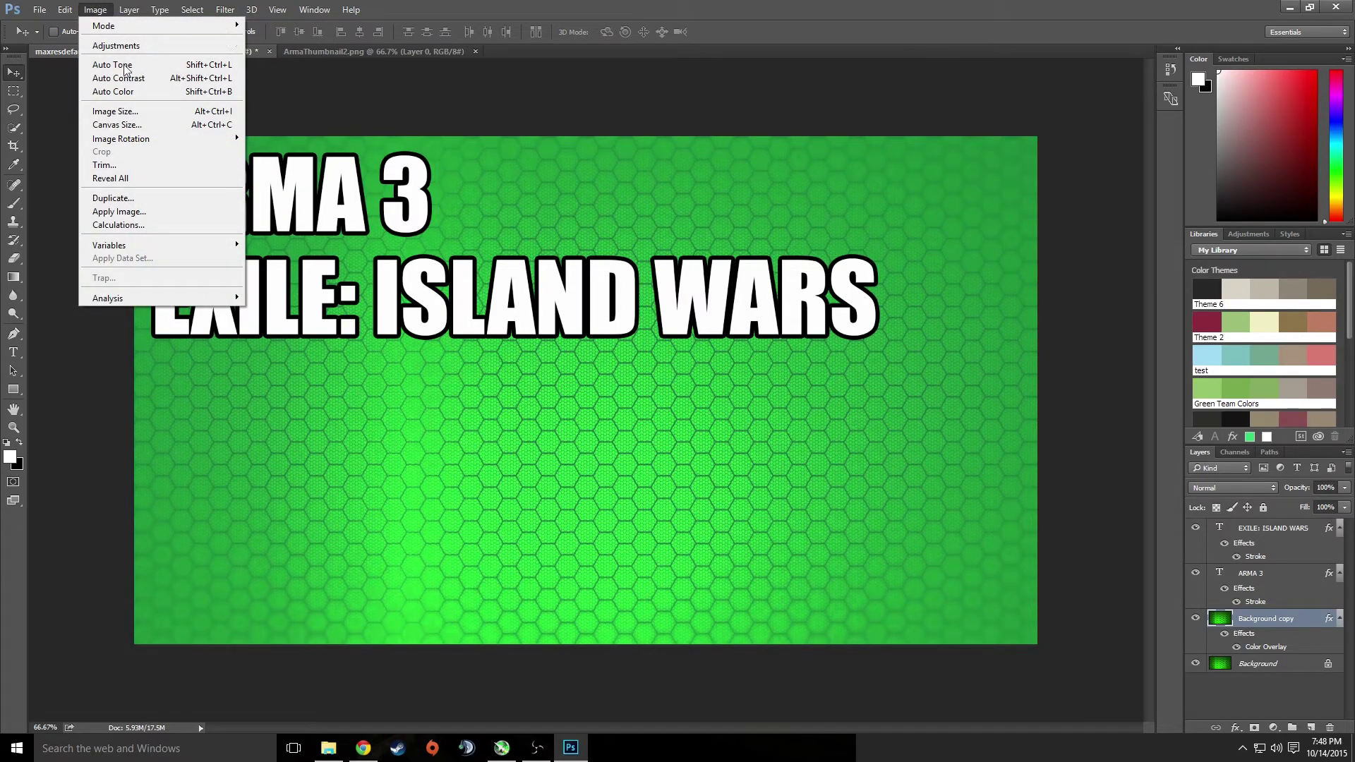
# Resize the image to 1280 x 720 px by setting Height to 720 with proportions linked.
pyautogui.click(114, 111)
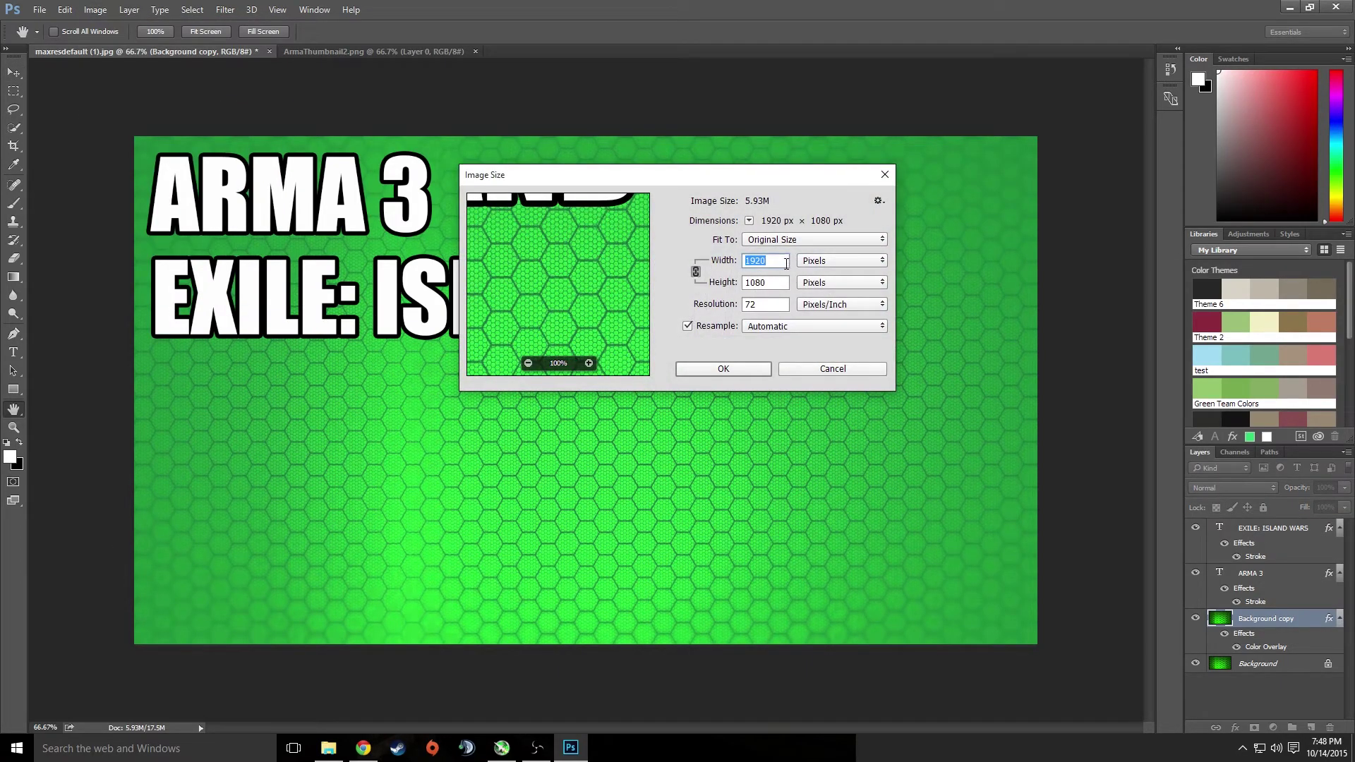
pyautogui.press('BackSpace')
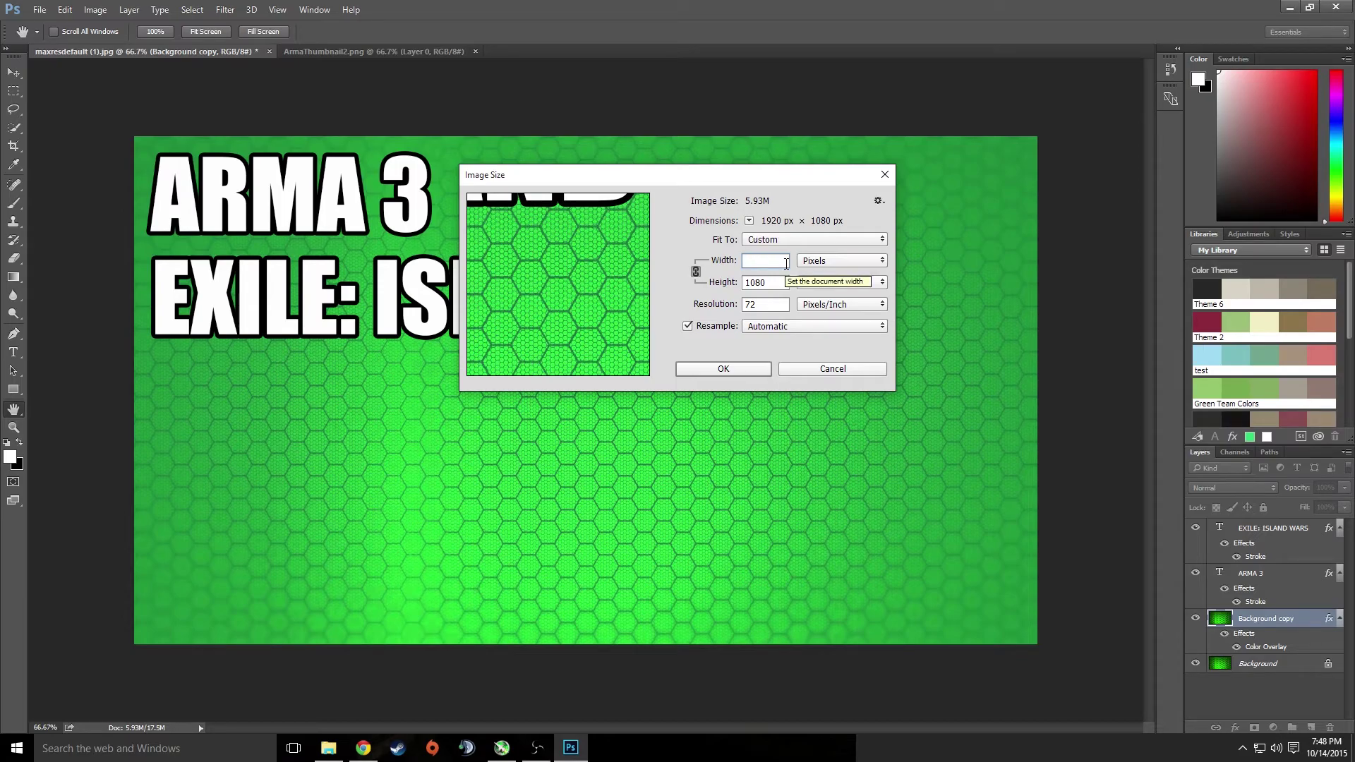
pyautogui.click(754, 288)
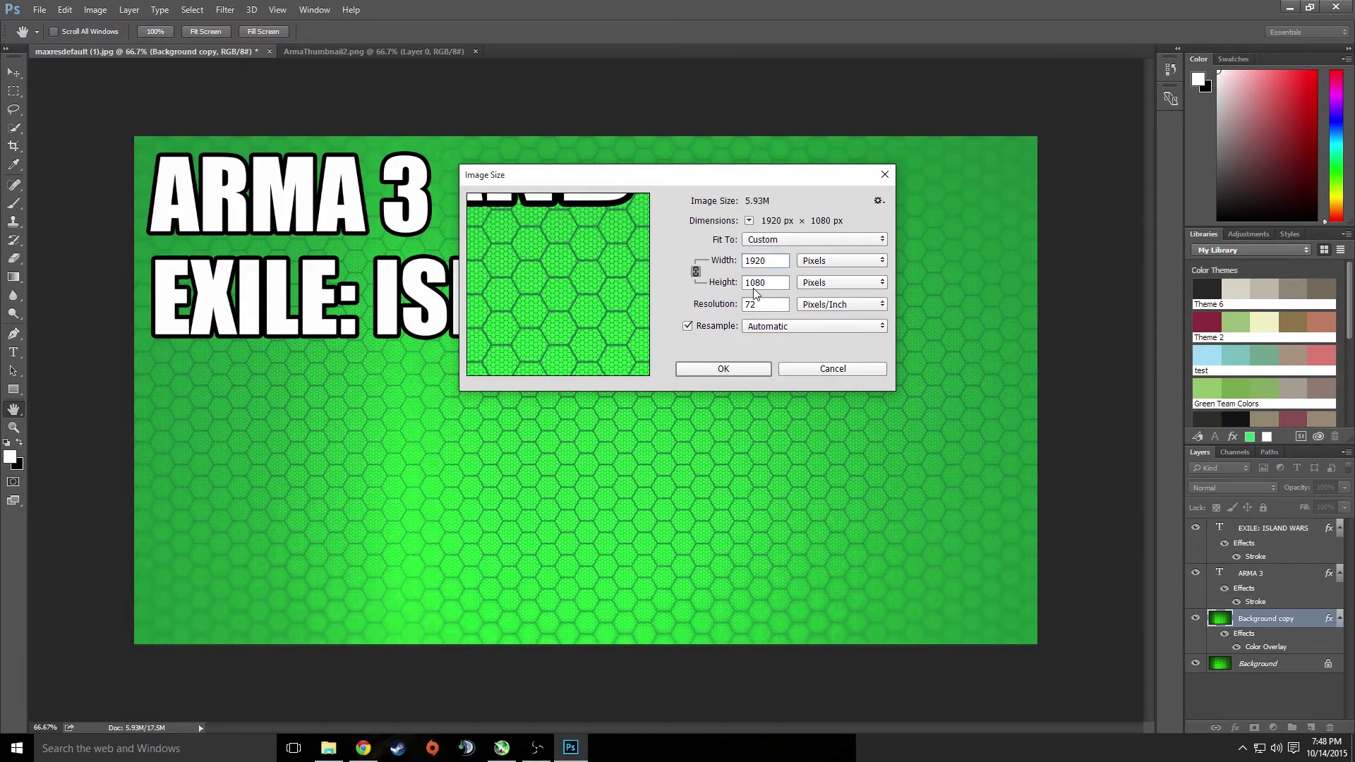
pyautogui.click(679, 283)
pyautogui.press('BackSpace')
pyautogui.press('BackSpace')
pyautogui.press('BackSpace')
pyautogui.press('BackSpace')
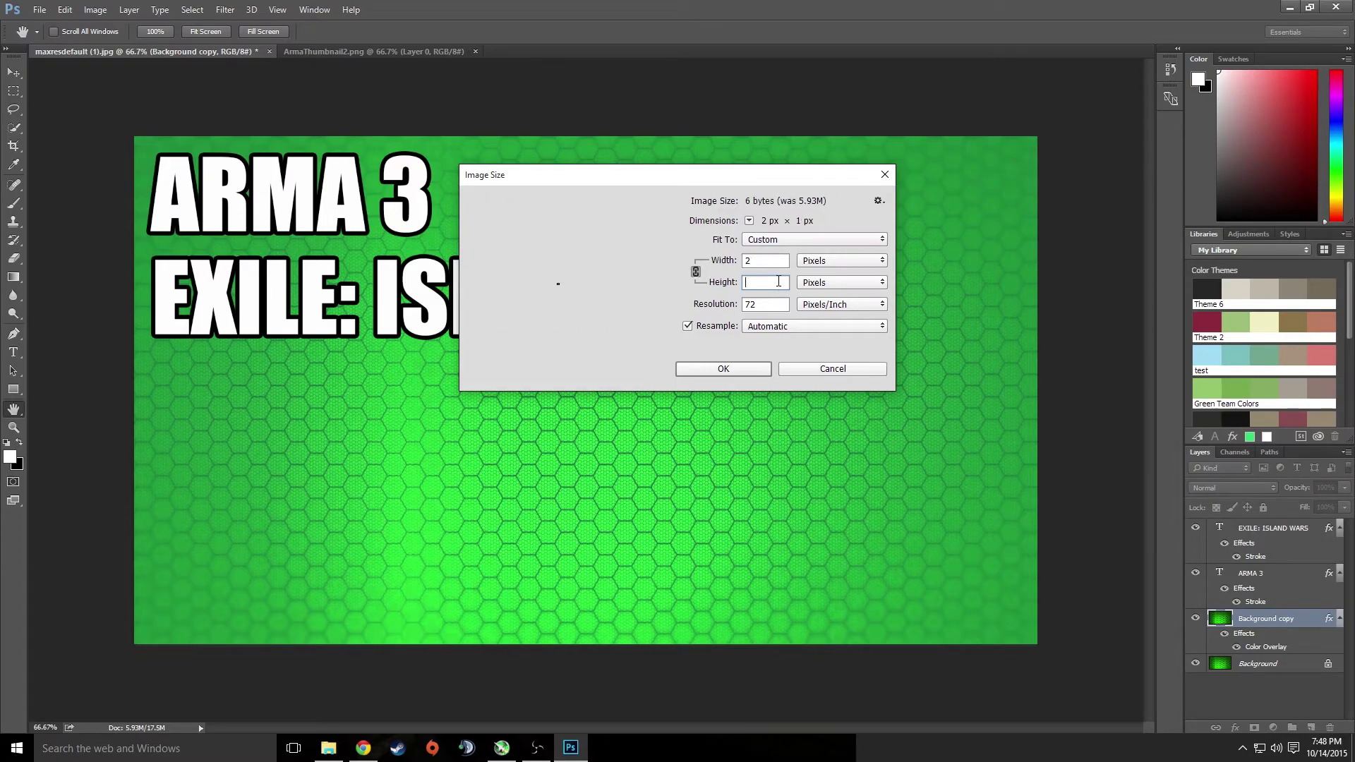
pyautogui.write('720')
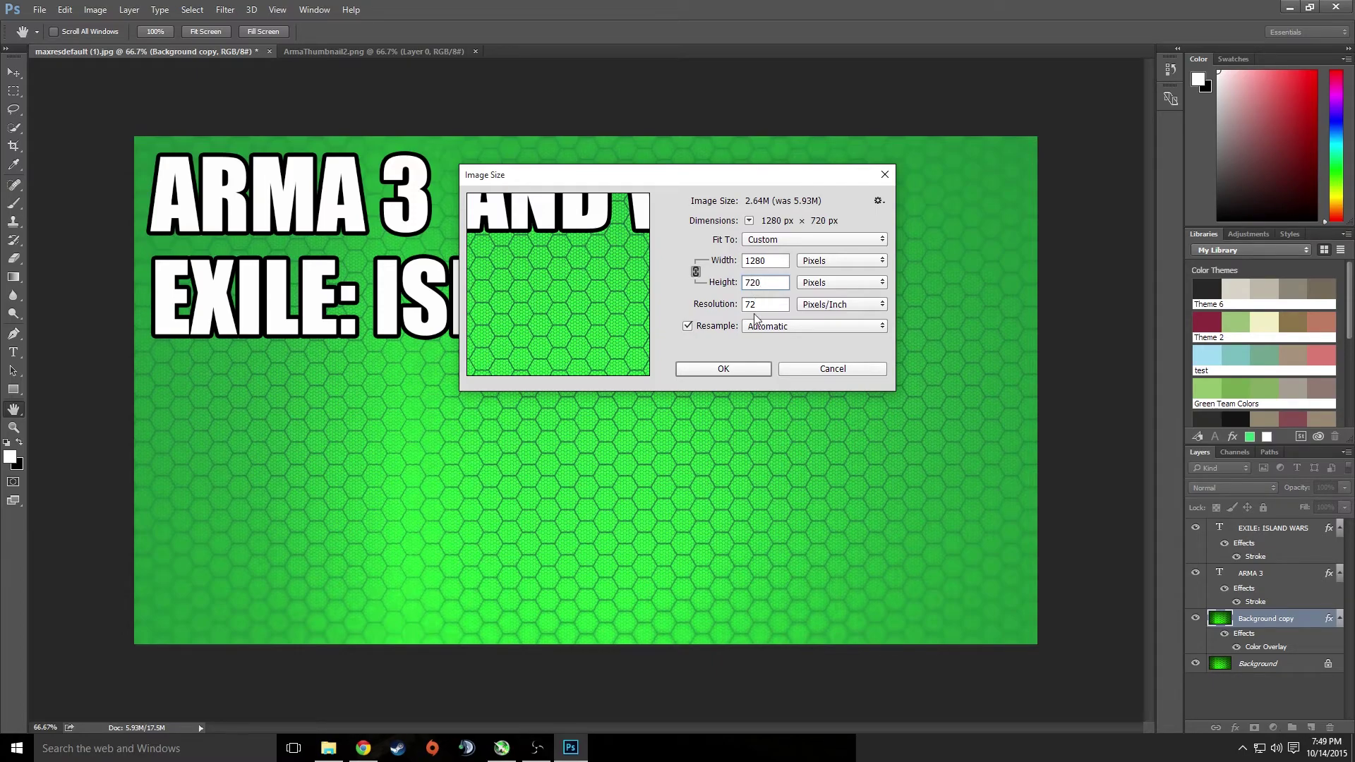
pyautogui.click(724, 370)
pyautogui.press('v')
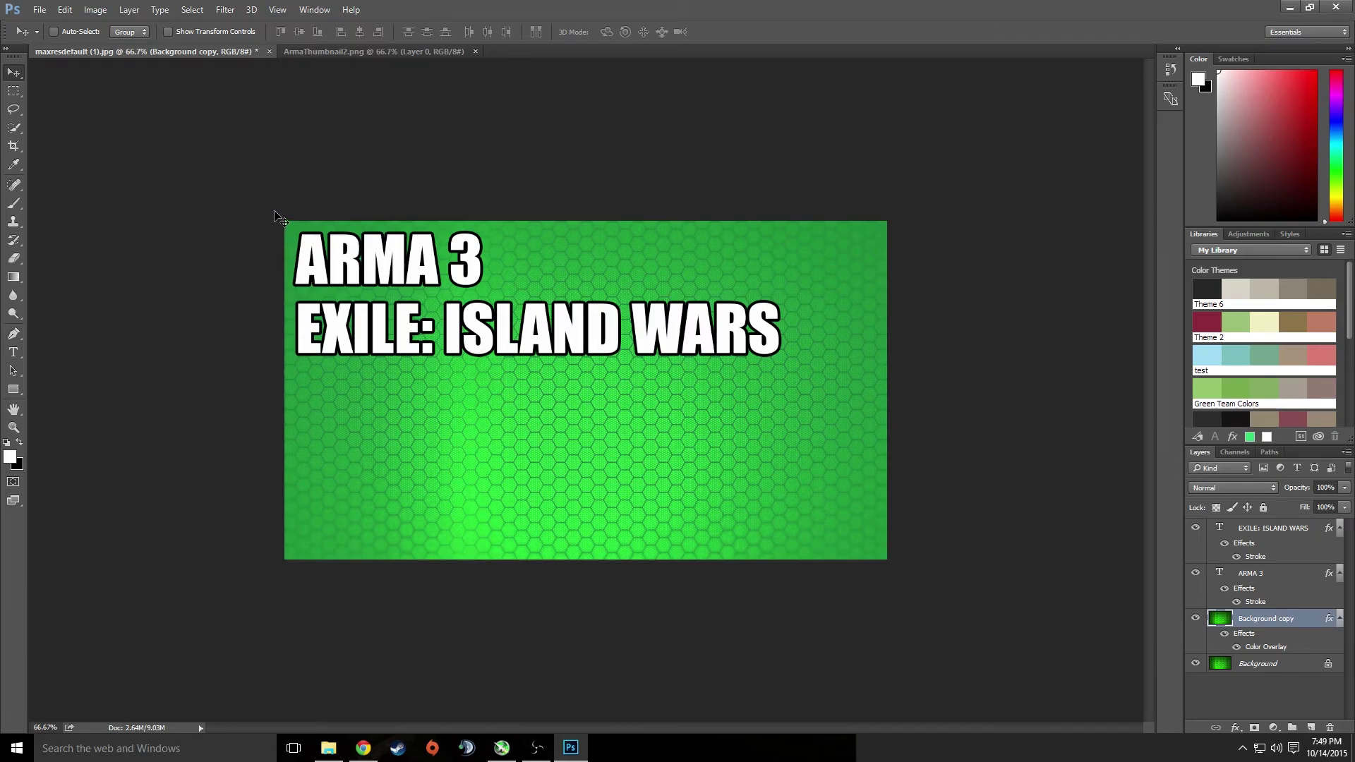
# Export the thumbnail as PNG, saving maxresdefault (1).png into the Desktop ff folder.
pyautogui.click(39, 10)
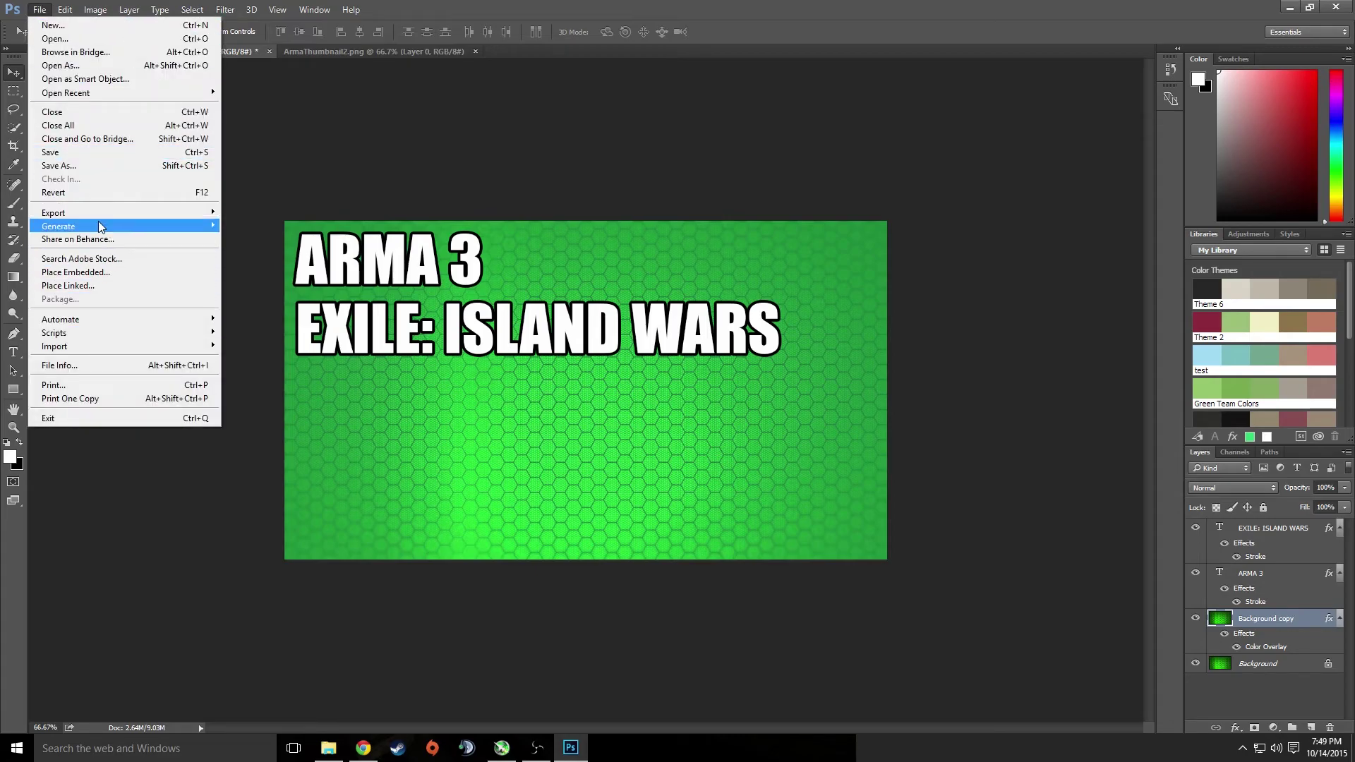
pyautogui.moveTo(95, 211)
pyautogui.click(277, 226)
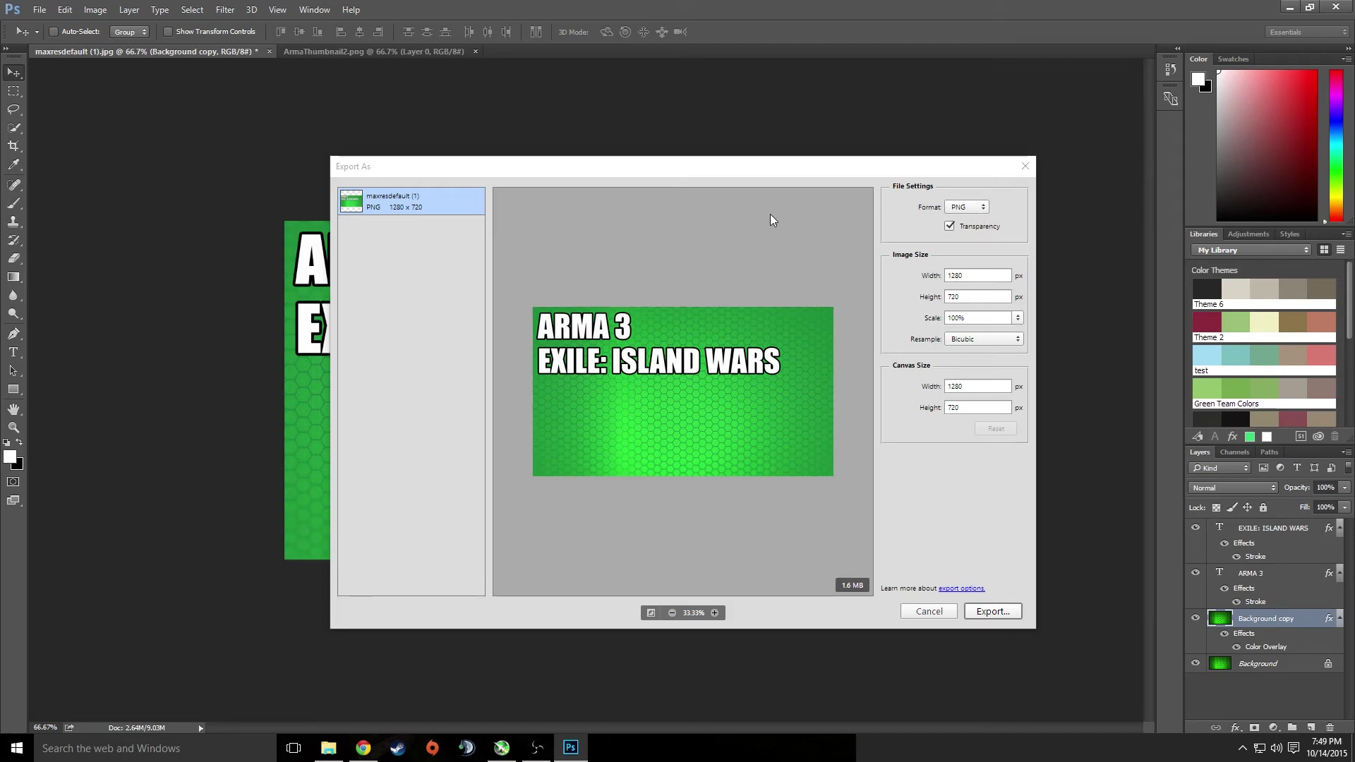
pyautogui.click(992, 611)
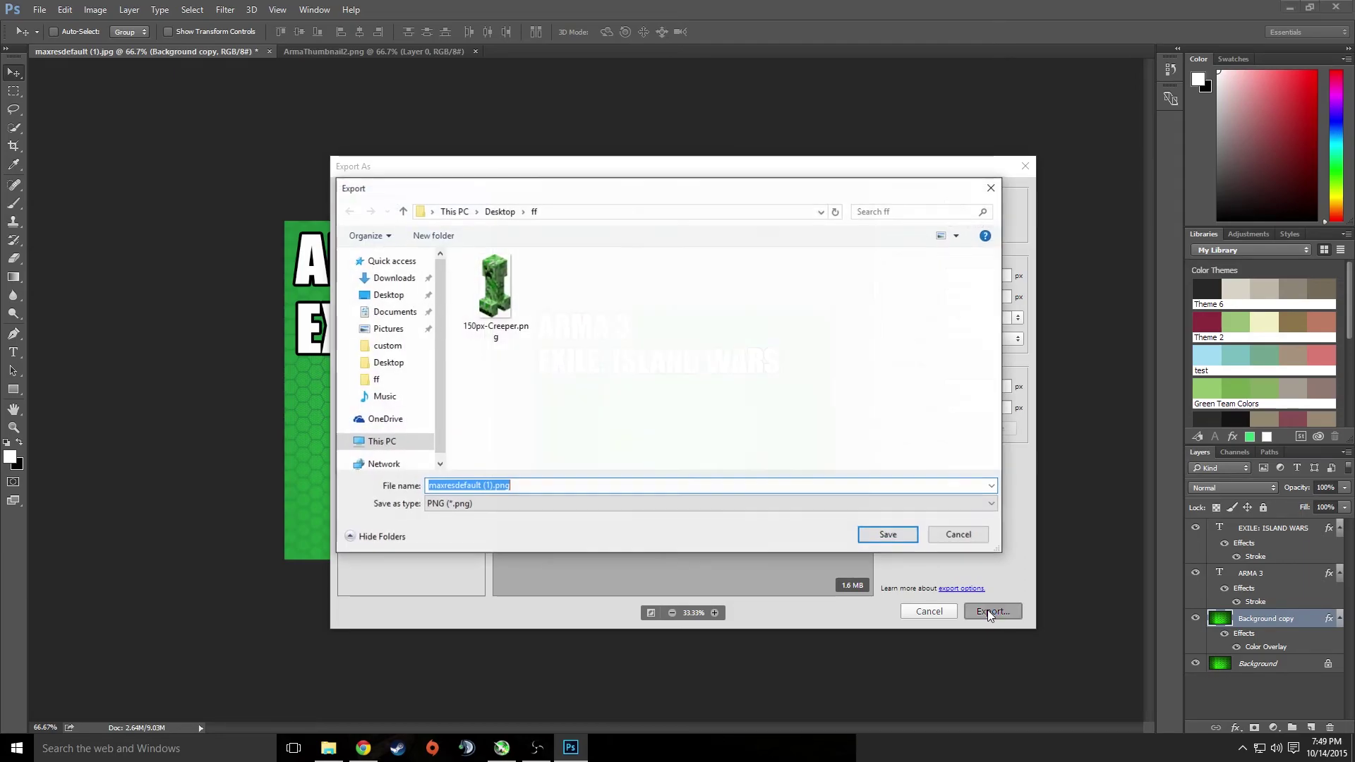
pyautogui.click(388, 294)
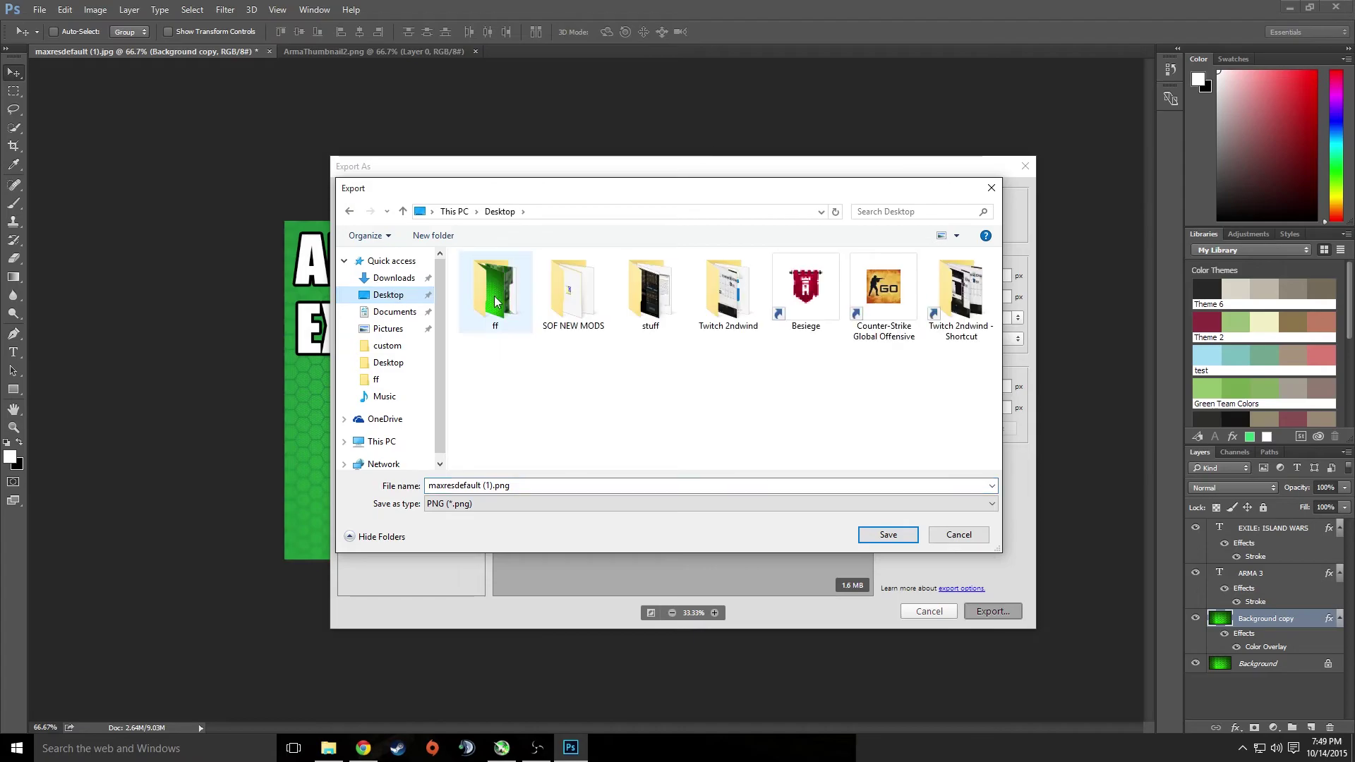
pyautogui.doubleClick(493, 295)
pyautogui.click(887, 534)
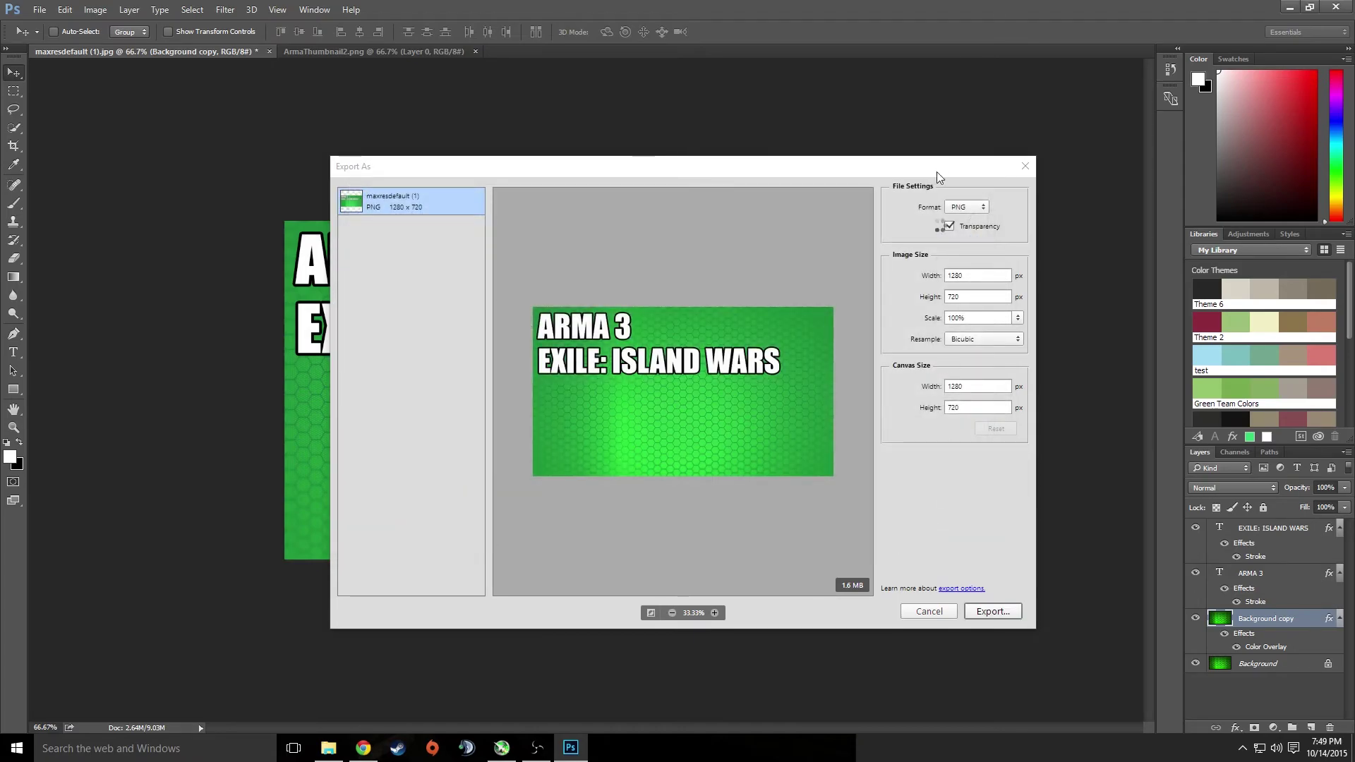
pyautogui.hotkey('alt', 'Tab')
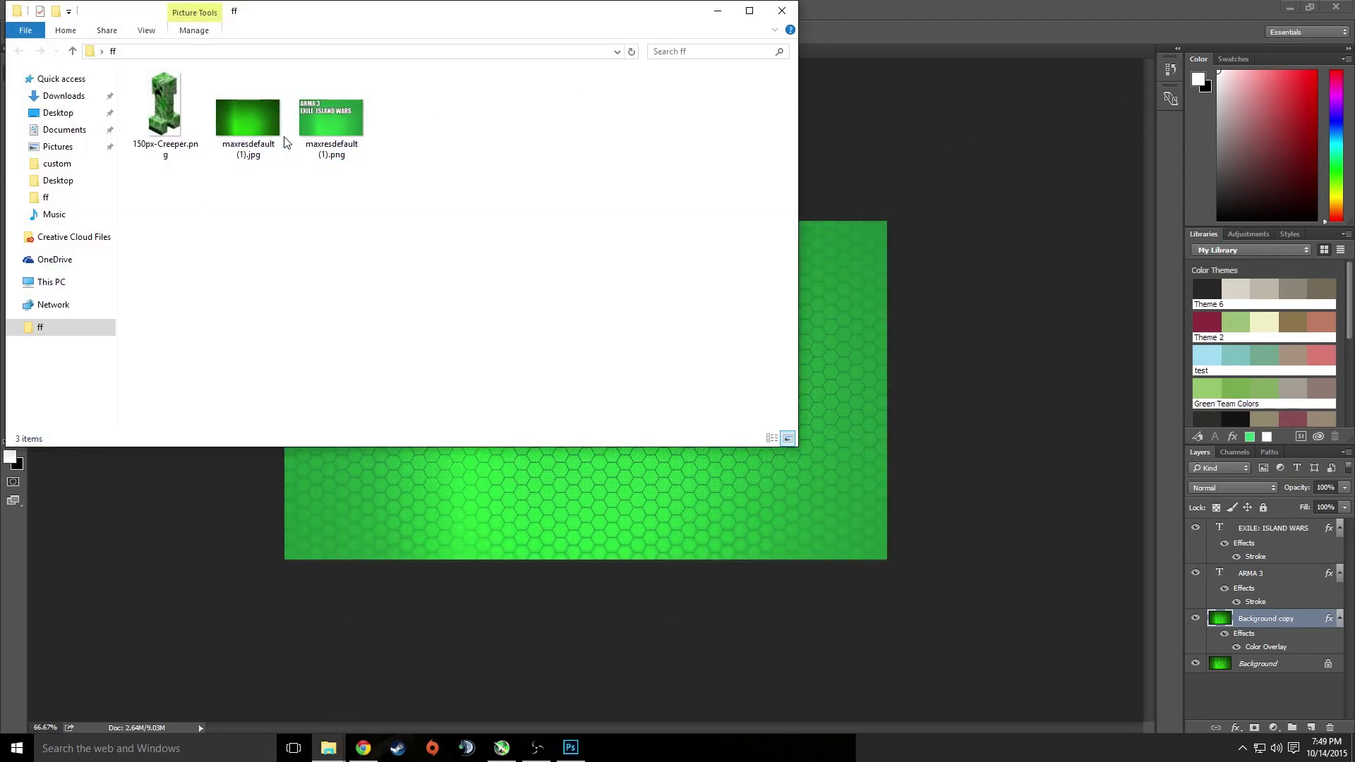
# Preview maxresdefault (1).png in Windows Photos, close it, and return to Photoshop.
pyautogui.doubleClick(347, 126)
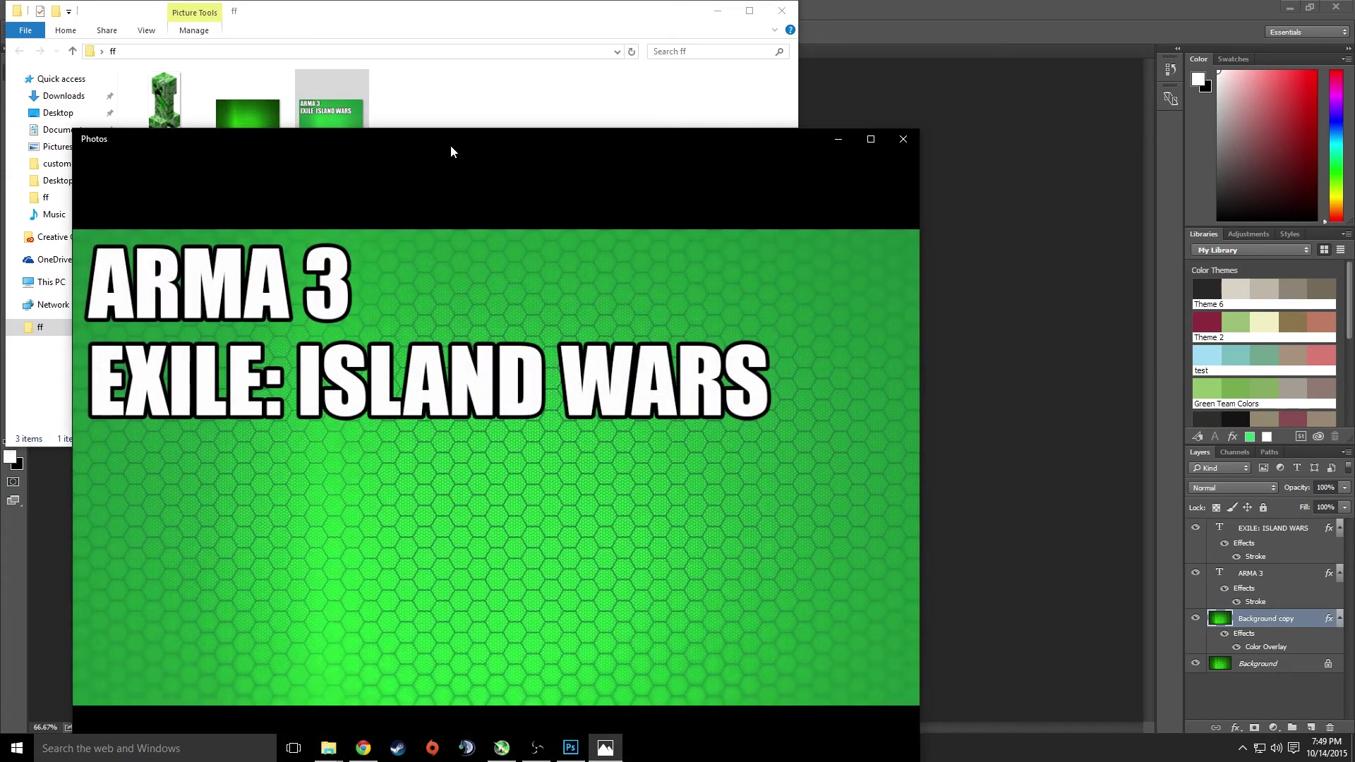
pyautogui.moveTo(450, 146); pyautogui.dragTo(460, 77)
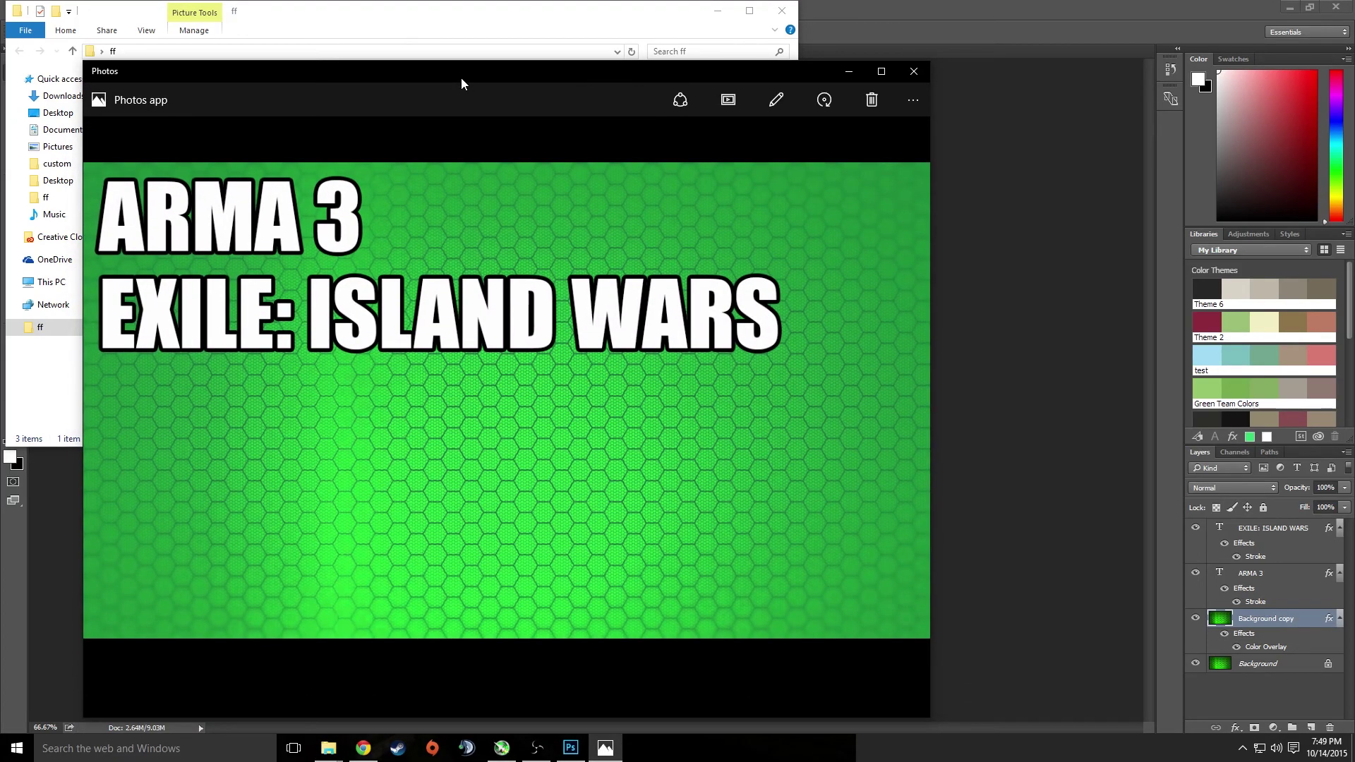
pyautogui.click(917, 74)
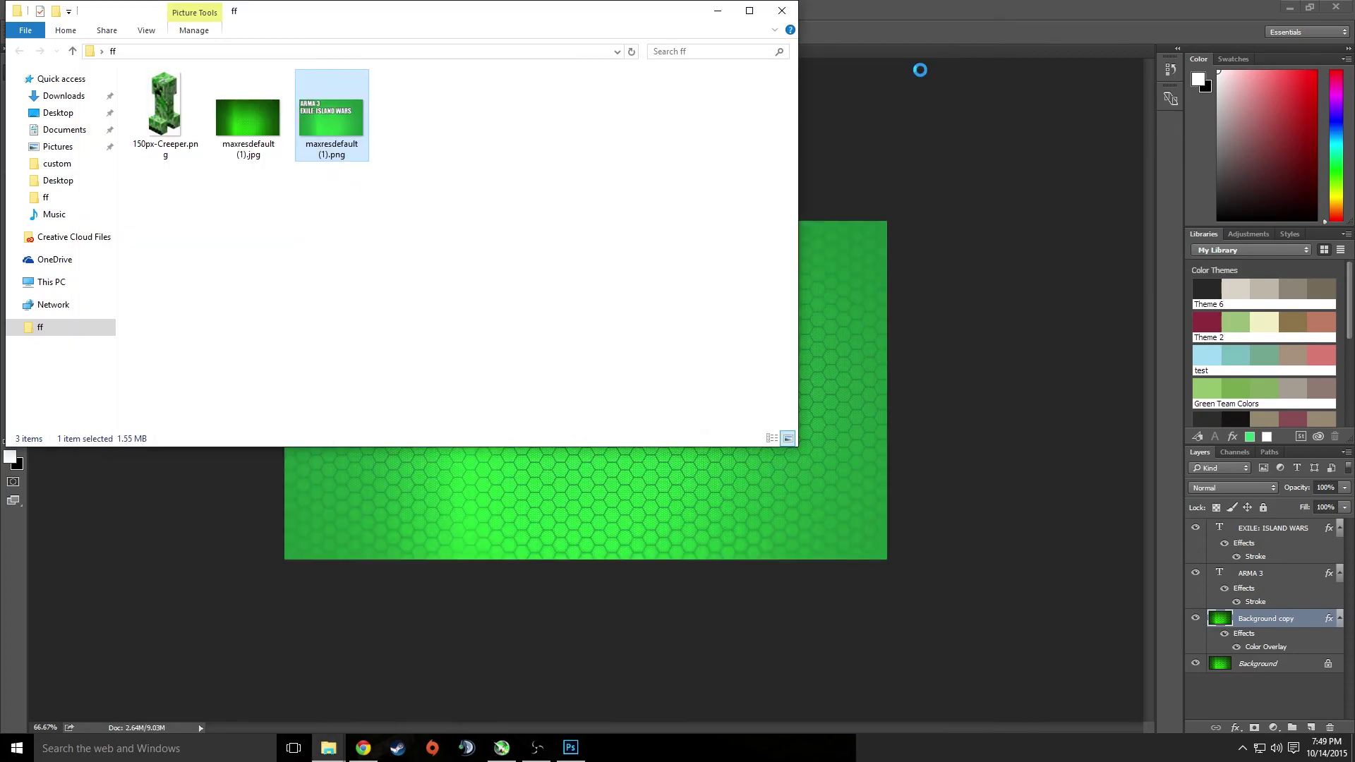
pyautogui.click(927, 495)
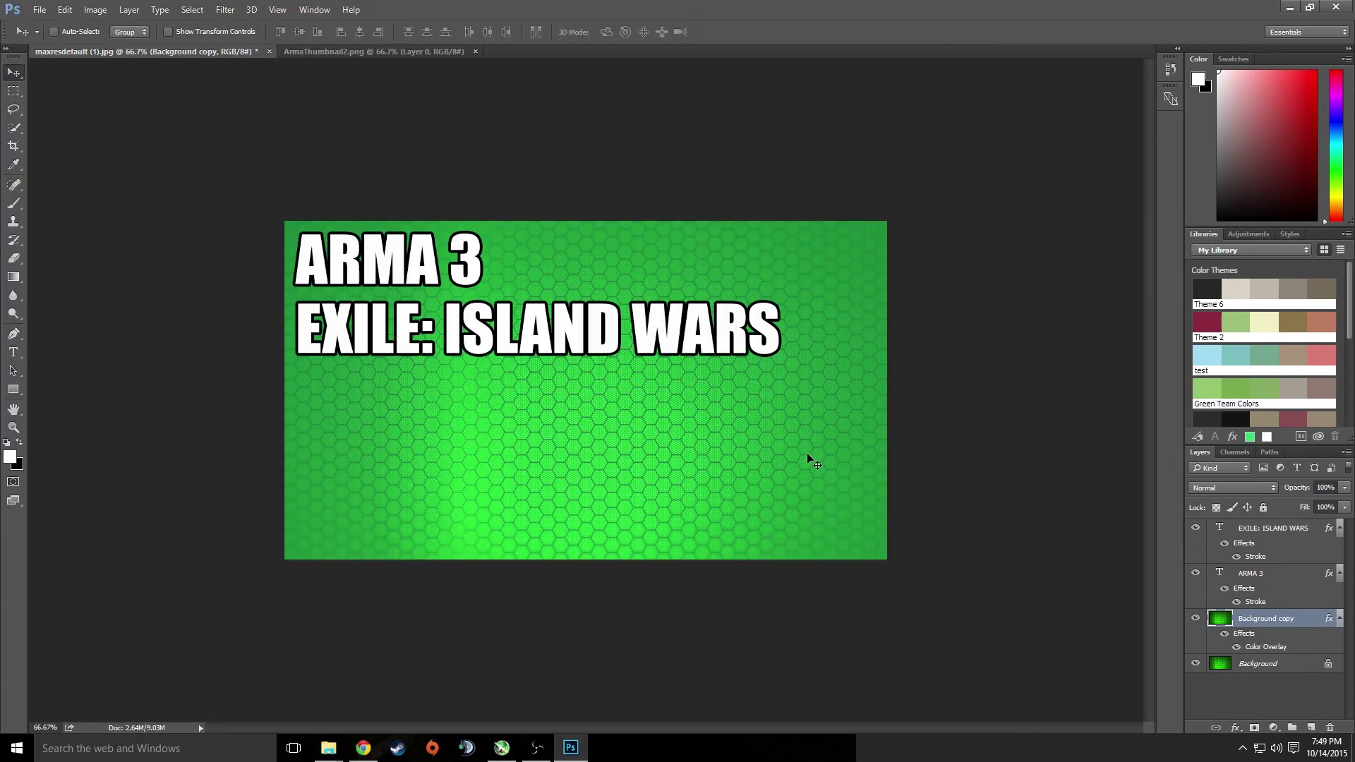